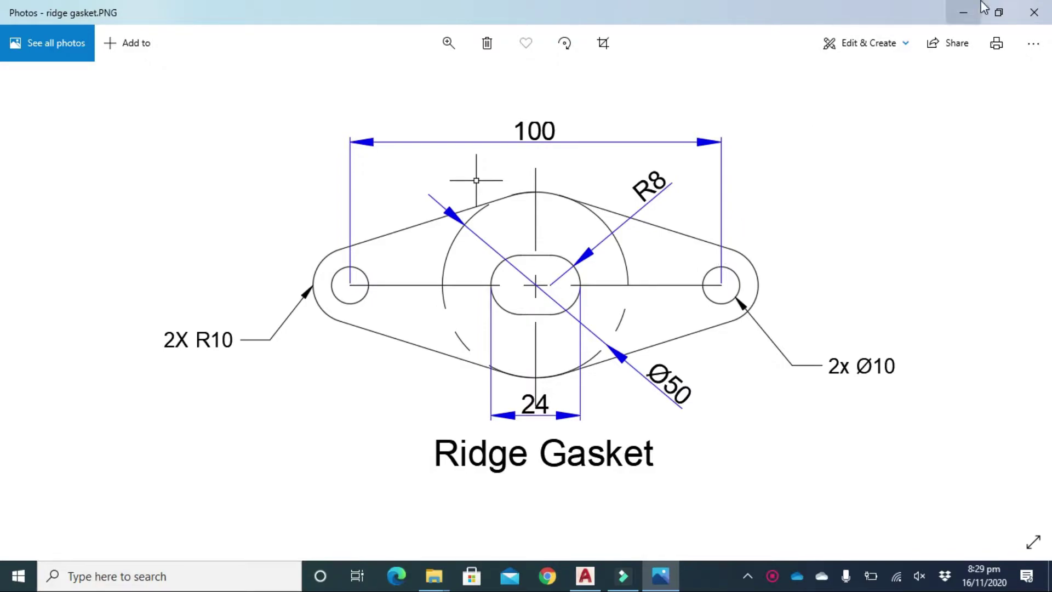
Put away the ridge gasket image and the file window, and open the Workspace drawing from the desktop in AutoCAD.
{"action": "left_click", "coordinate": [963, 12]}
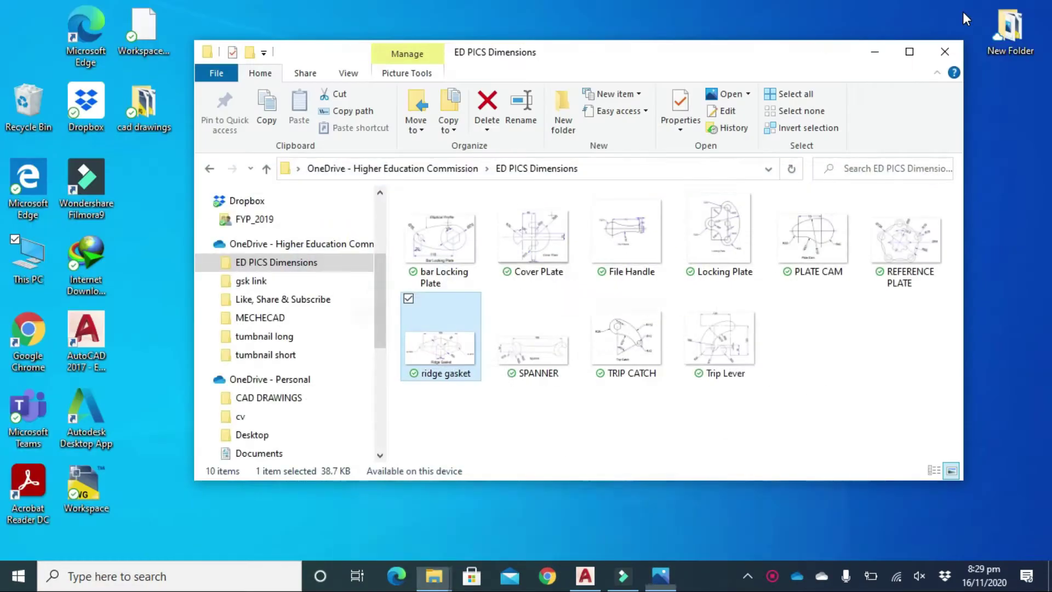
{"action": "left_click", "coordinate": [891, 51]}
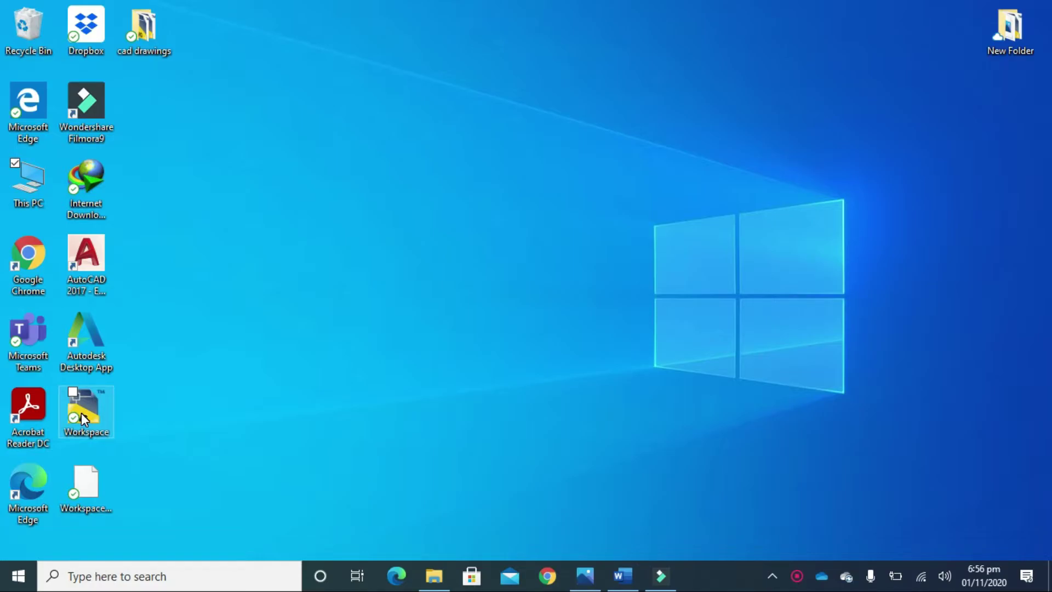
{"action": "left_click", "coordinate": [81, 412]}
{"action": "double_click", "coordinate": [81, 412]}
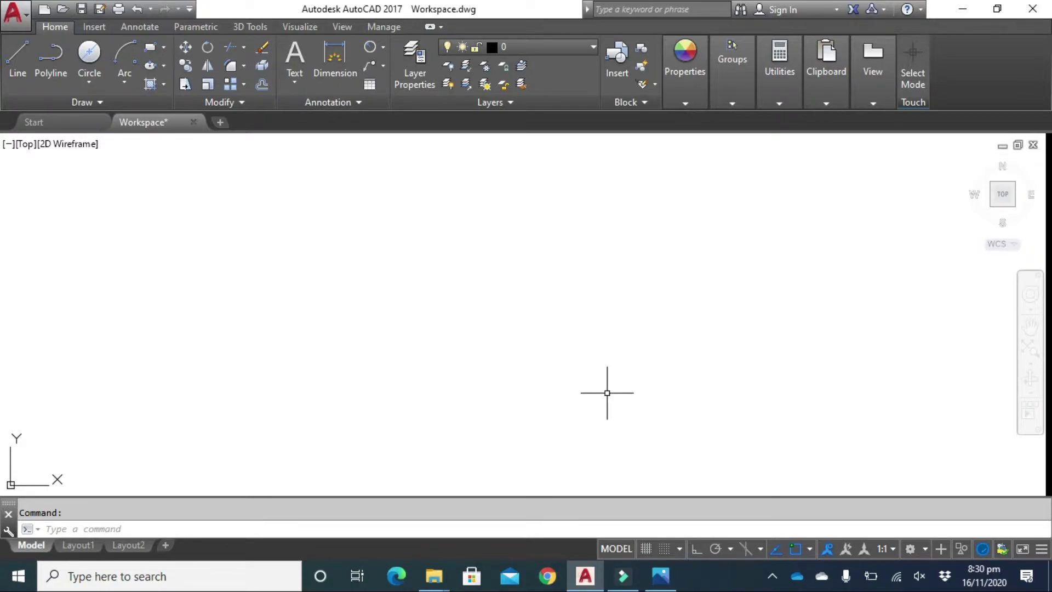
Make Drawing the current layer and draw a horizontal line 100 units long with Ortho turned on.
{"action": "left_click", "coordinate": [578, 46]}
{"action": "left_click", "coordinate": [527, 127]}
{"action": "left_click", "coordinate": [18, 55]}
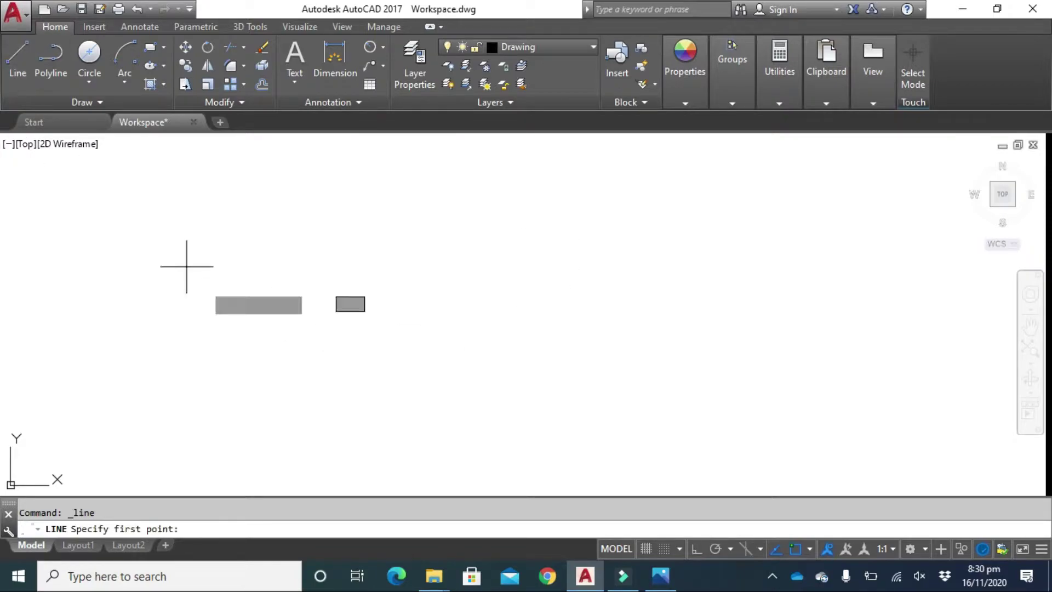
{"action": "left_click", "coordinate": [697, 548]}
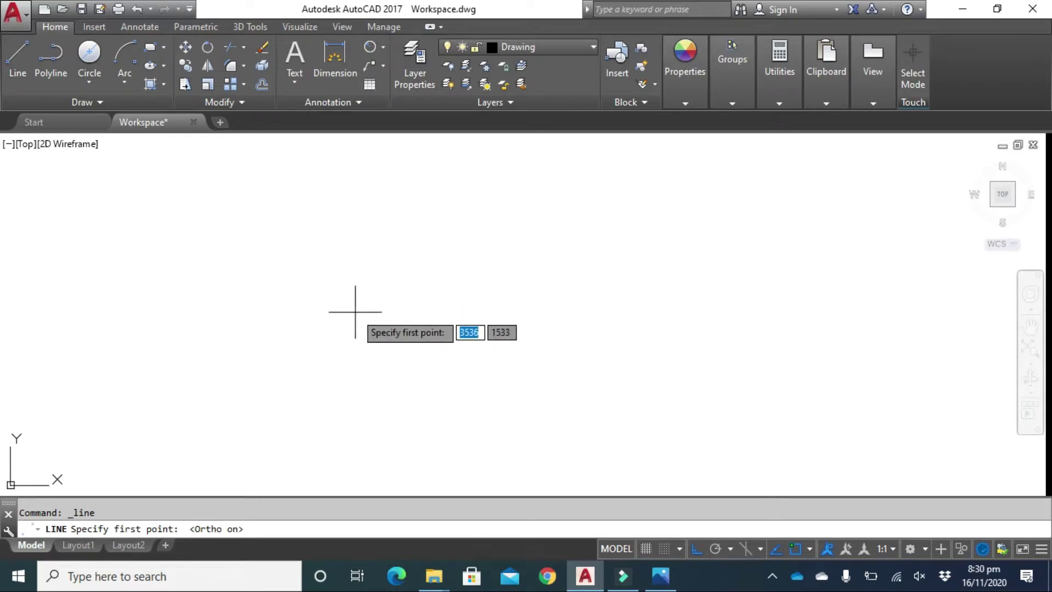
{"action": "left_click", "coordinate": [377, 316]}
{"action": "type", "text": "100"}
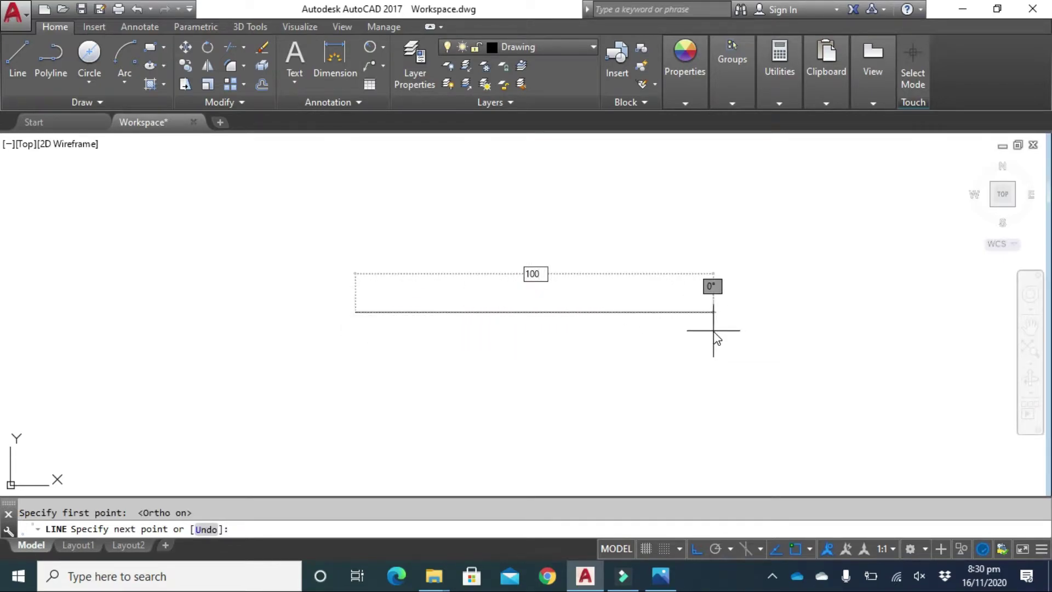
{"action": "key", "text": "Return"}
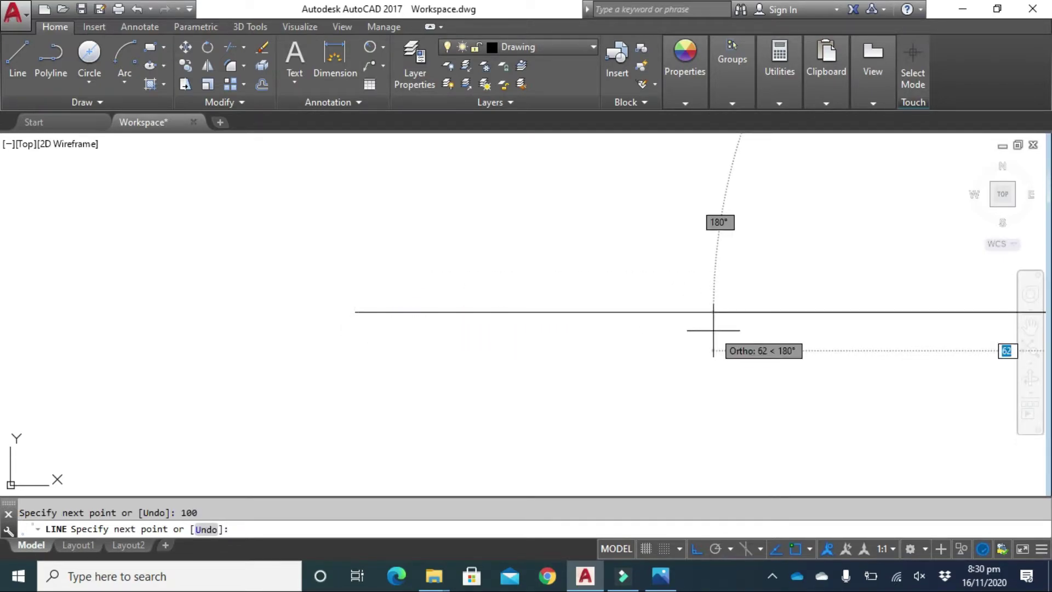
{"action": "key", "text": "Escape"}
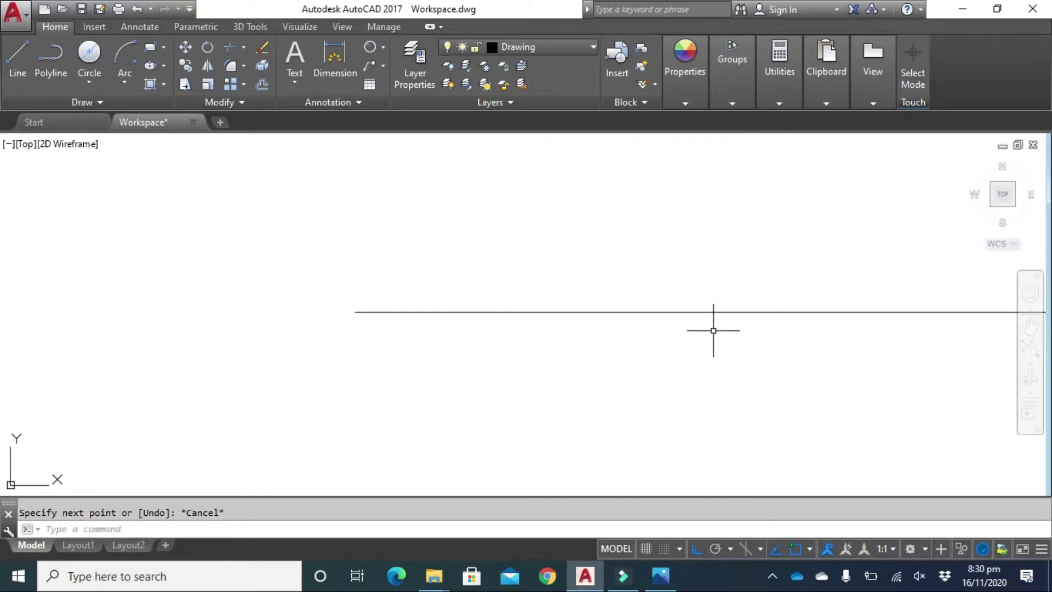
{"action": "scroll", "coordinate": [713, 330], "scroll_direction": "down", "scroll_amount": 4}
{"action": "mouse_move", "coordinate": [837, 360]}
{"action": "middle_mouse_down"}
{"action": "mouse_move", "coordinate": [573, 352]}
{"action": "mouse_move", "coordinate": [615, 357]}
{"action": "middle_mouse_up"}
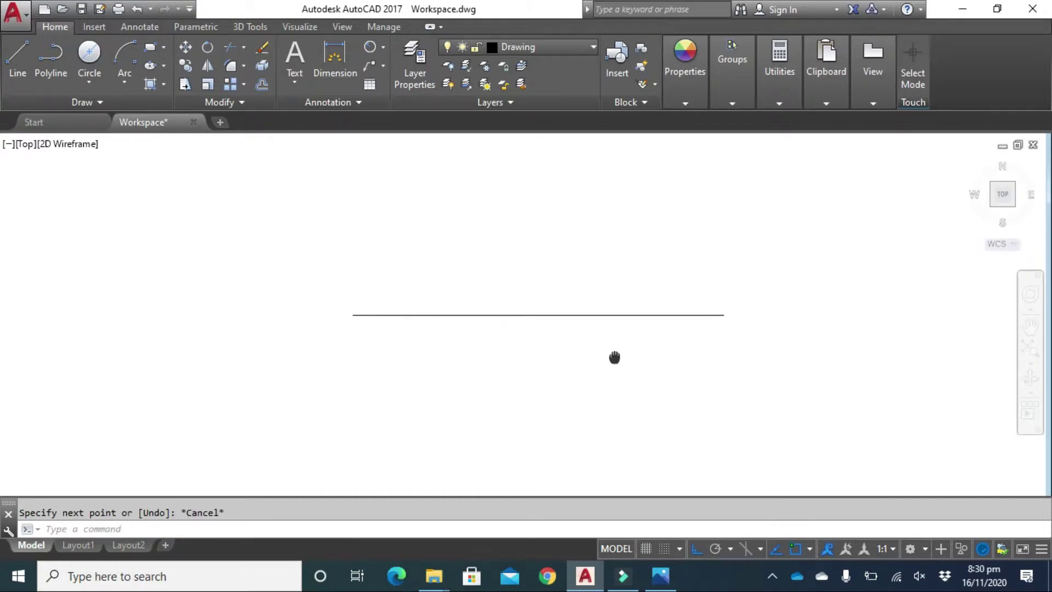
Consult the ridge gasket reference image and draw a circle of diameter 10 centred on the line's left endpoint.
{"action": "left_click", "coordinate": [661, 580]}
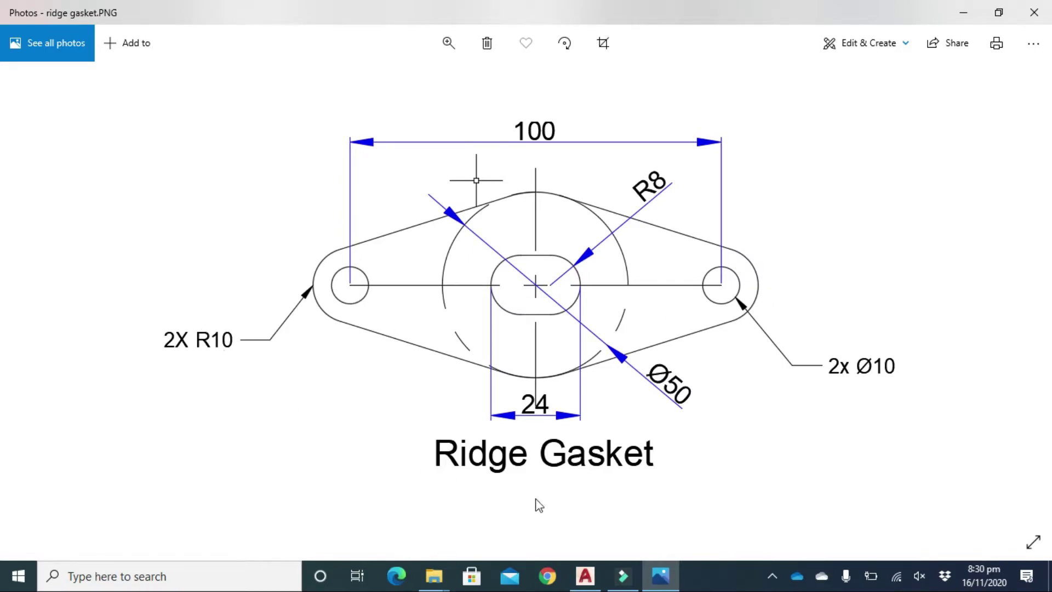
{"action": "left_click", "coordinate": [586, 578]}
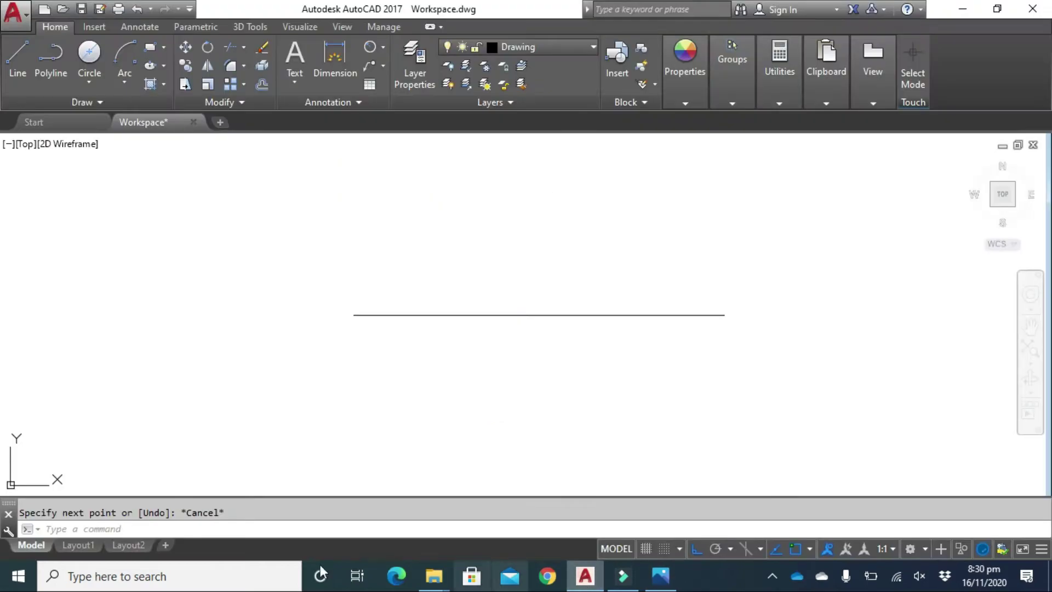
{"action": "left_click", "coordinate": [94, 84]}
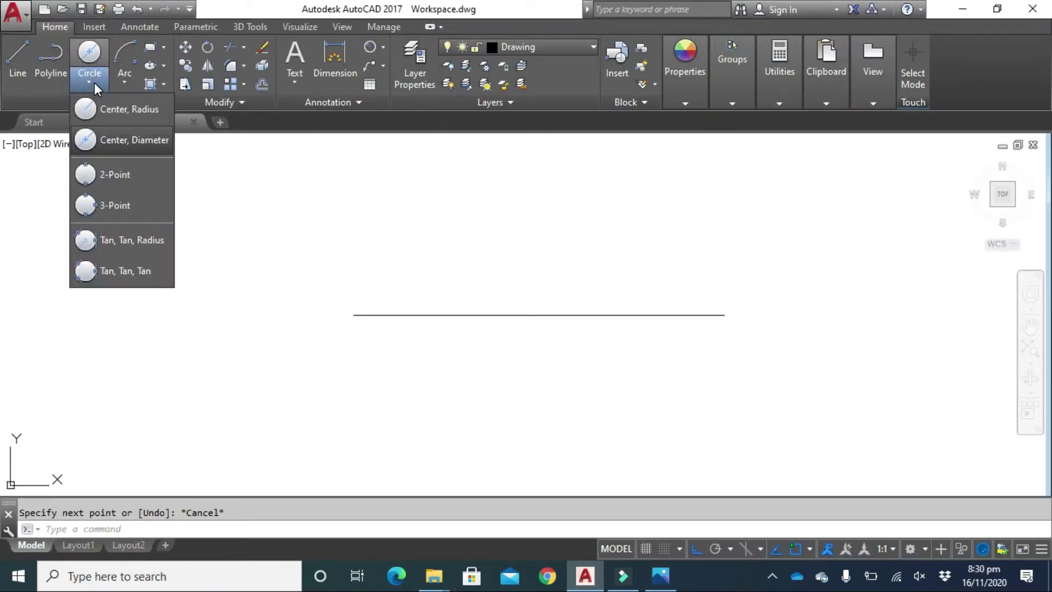
{"action": "left_click", "coordinate": [123, 145]}
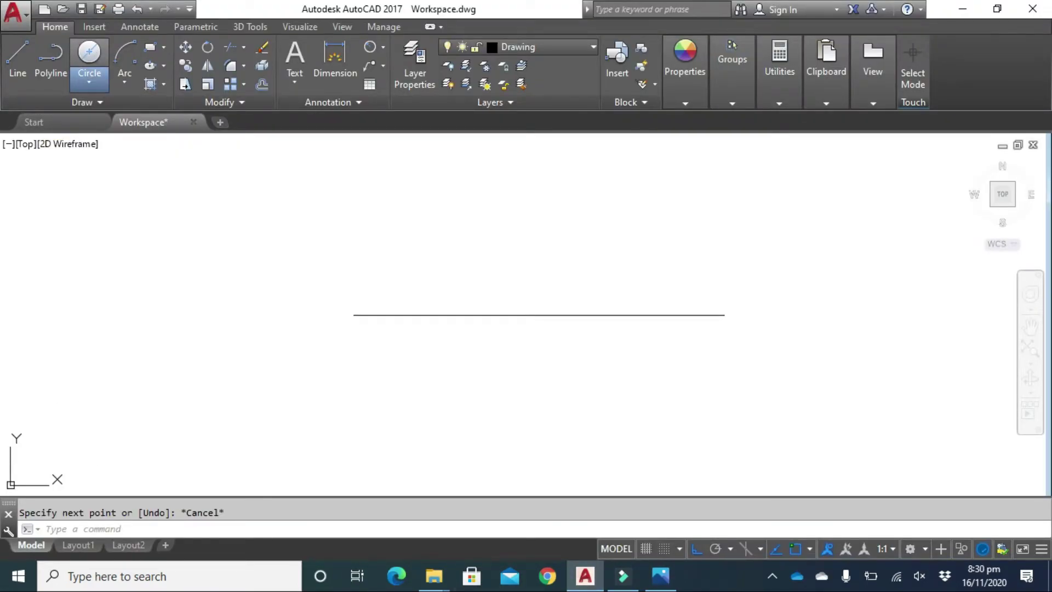
{"action": "left_click", "coordinate": [354, 315]}
{"action": "type", "text": "10"}
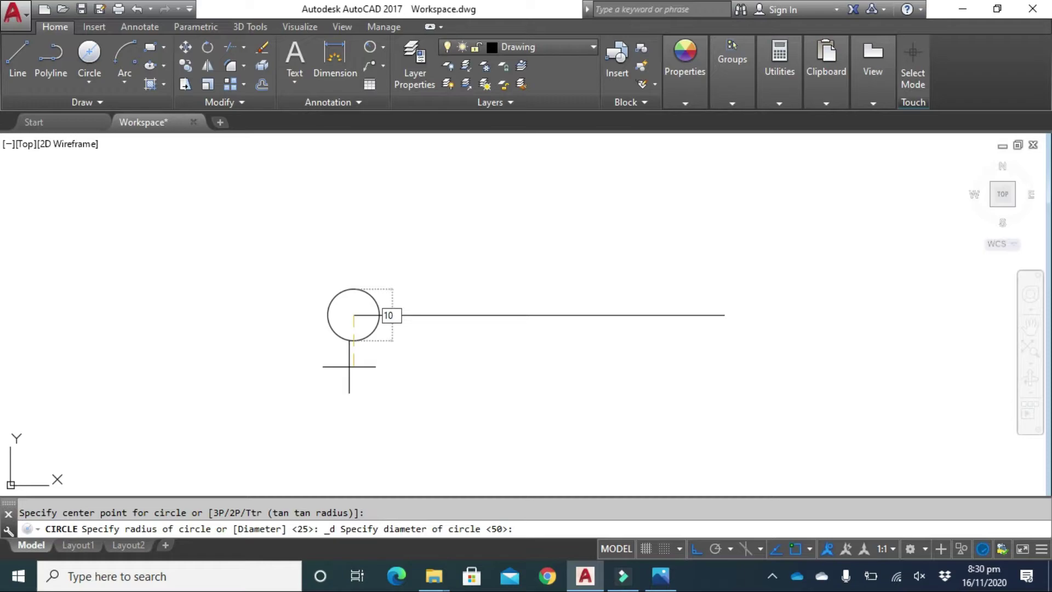
{"action": "key", "text": "Return"}
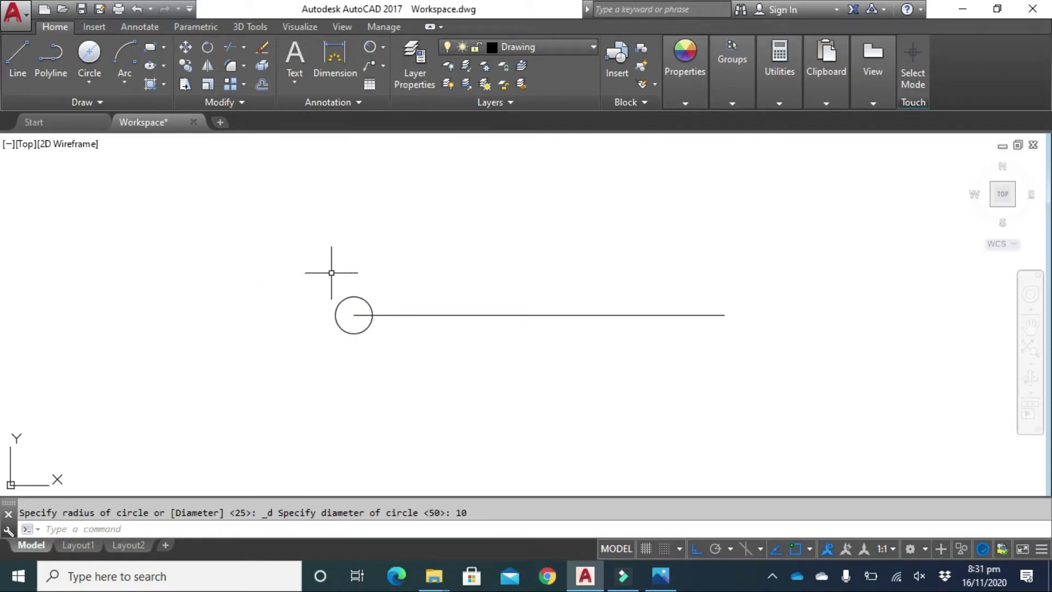
Copy the small circle from its centre at the line's left endpoint to the right endpoint.
{"action": "type", "text": "c"}
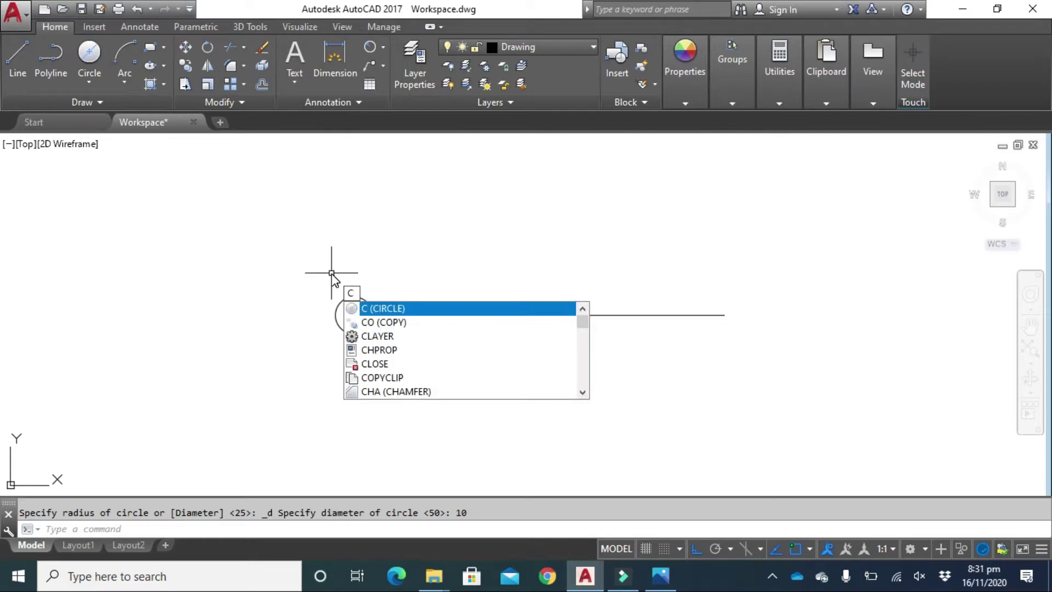
{"action": "type", "text": "p"}
{"action": "key", "text": "Return"}
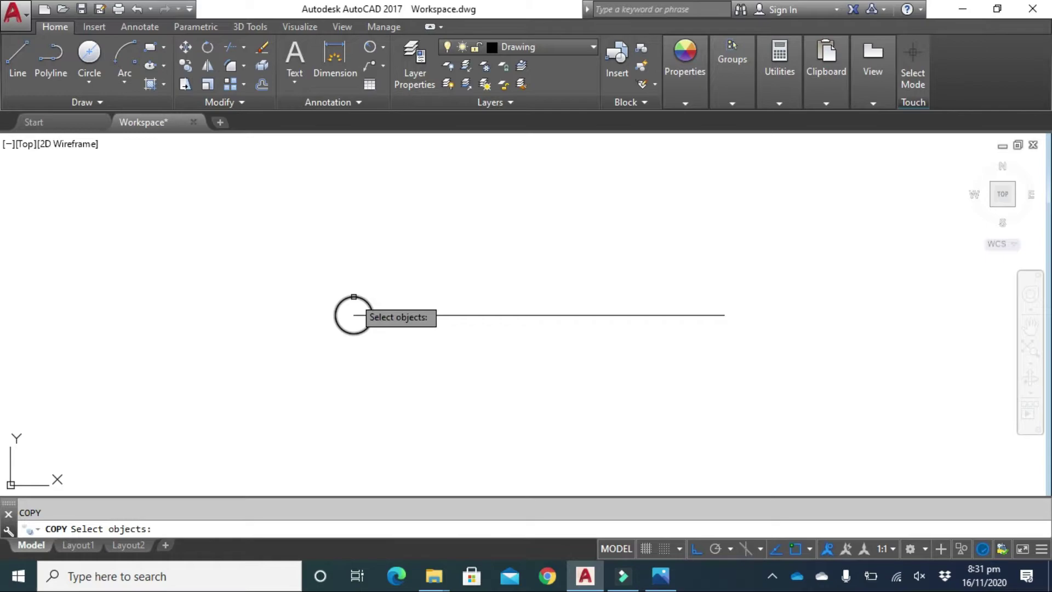
{"action": "left_click", "coordinate": [354, 296]}
{"action": "key", "text": "Return"}
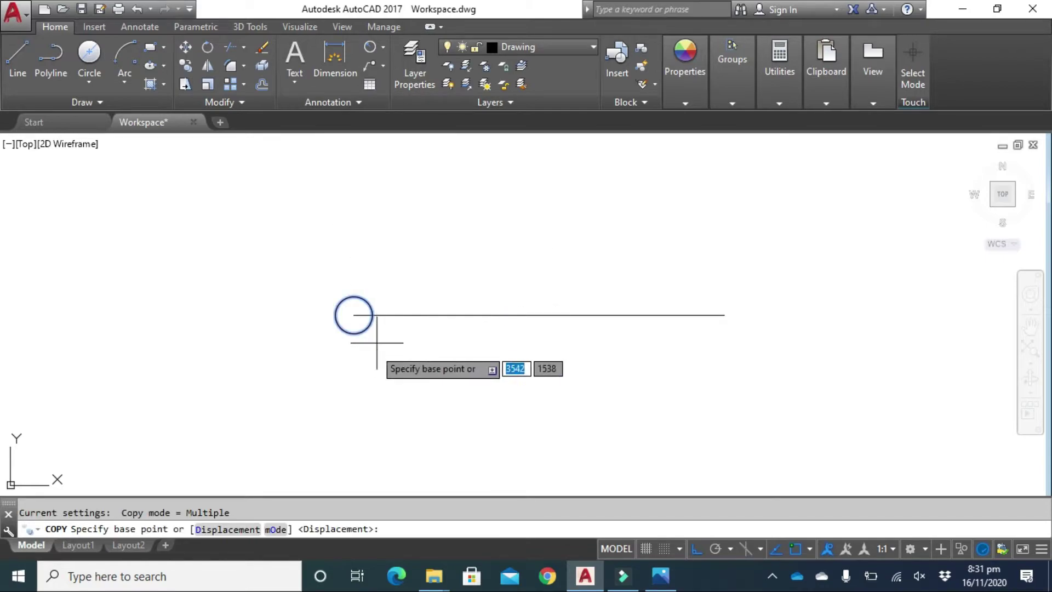
{"action": "left_click", "coordinate": [353, 315]}
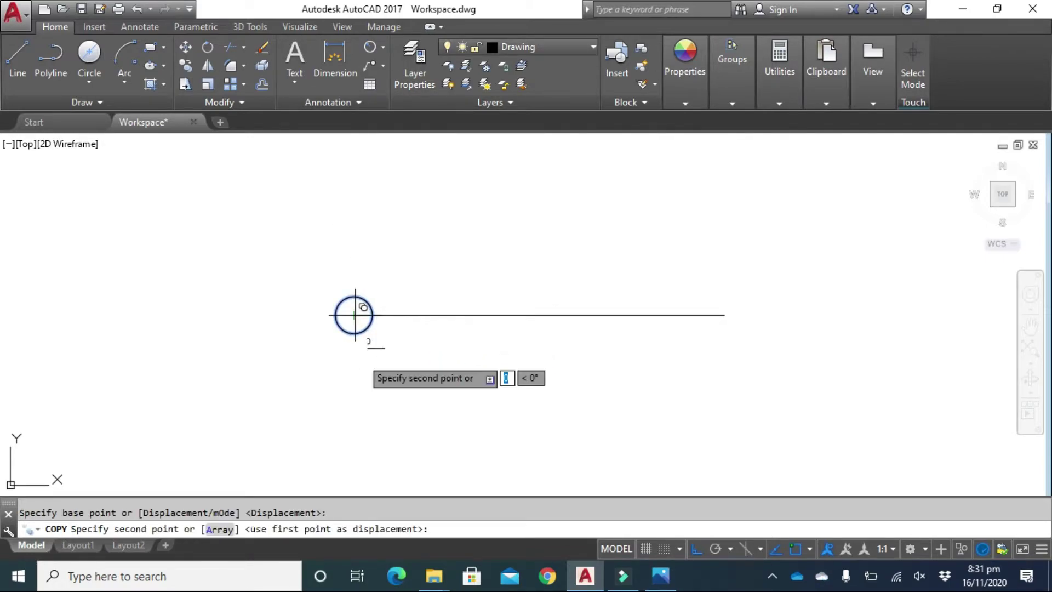
{"action": "left_click", "coordinate": [723, 310]}
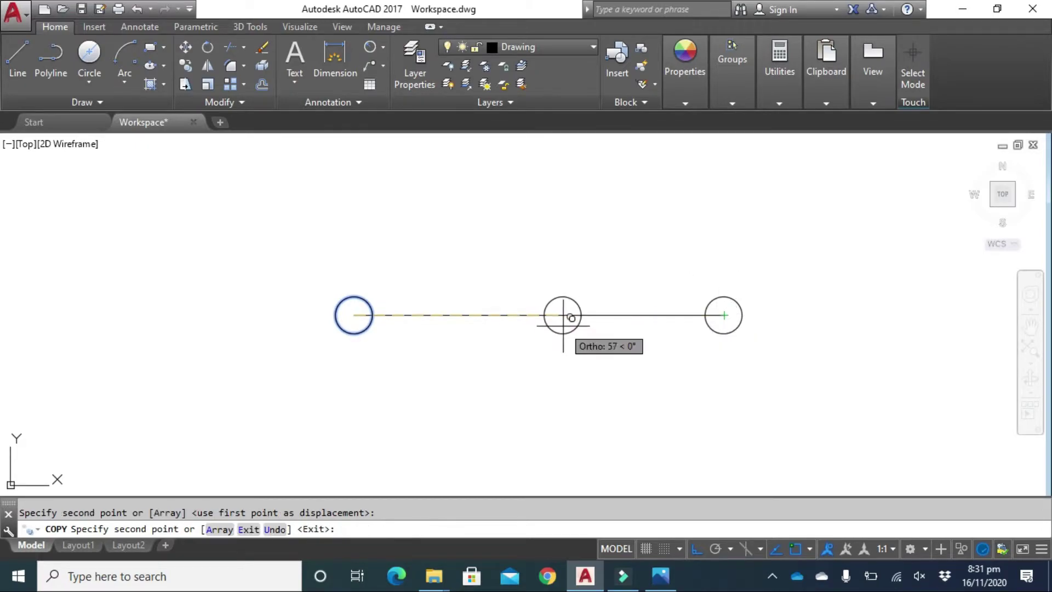
{"action": "key", "text": "Escape"}
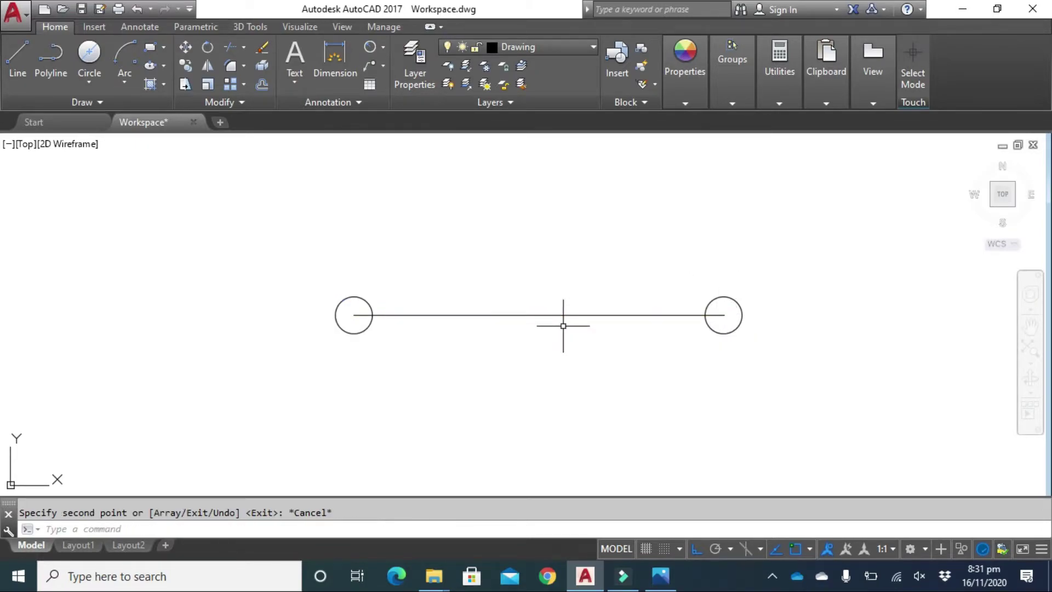
Draw a circle of radius 10 concentric with the small circle at the line's left end.
{"action": "left_click", "coordinate": [86, 82]}
{"action": "left_click", "coordinate": [113, 114]}
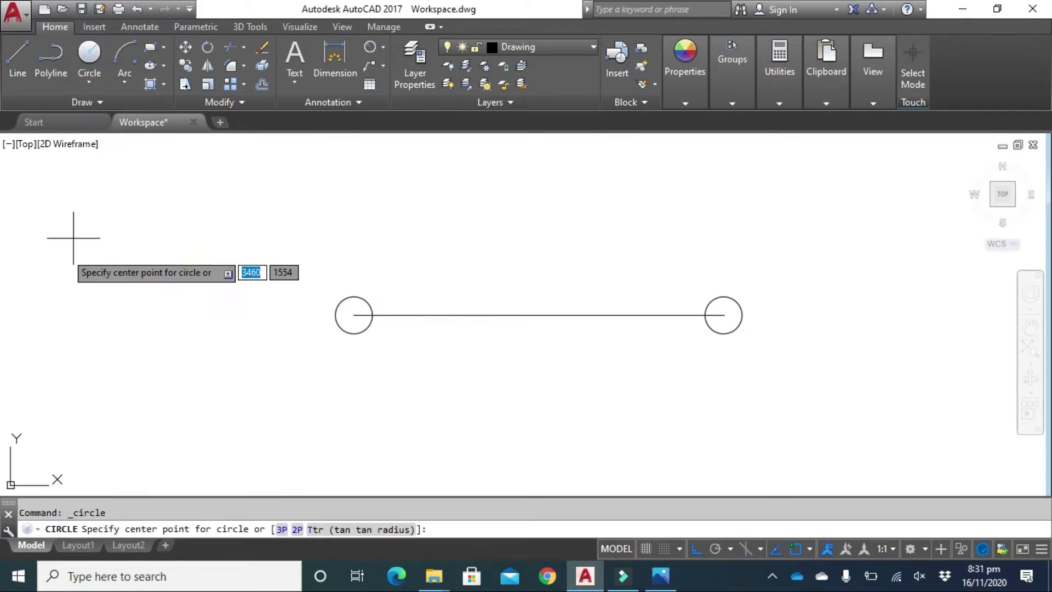
{"action": "left_click", "coordinate": [355, 312]}
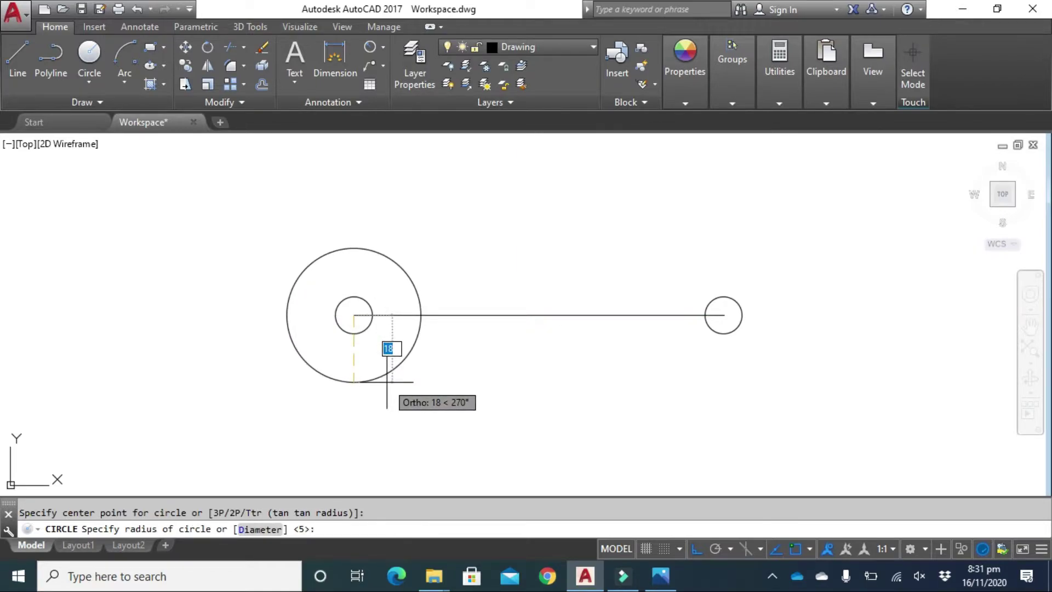
{"action": "type", "text": "10"}
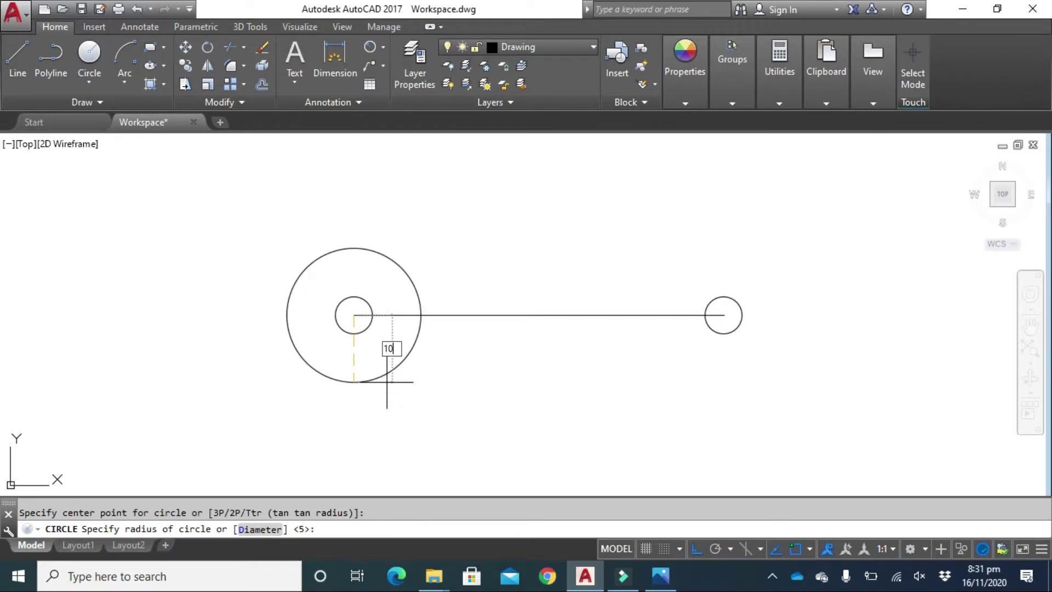
{"action": "key", "text": "Return"}
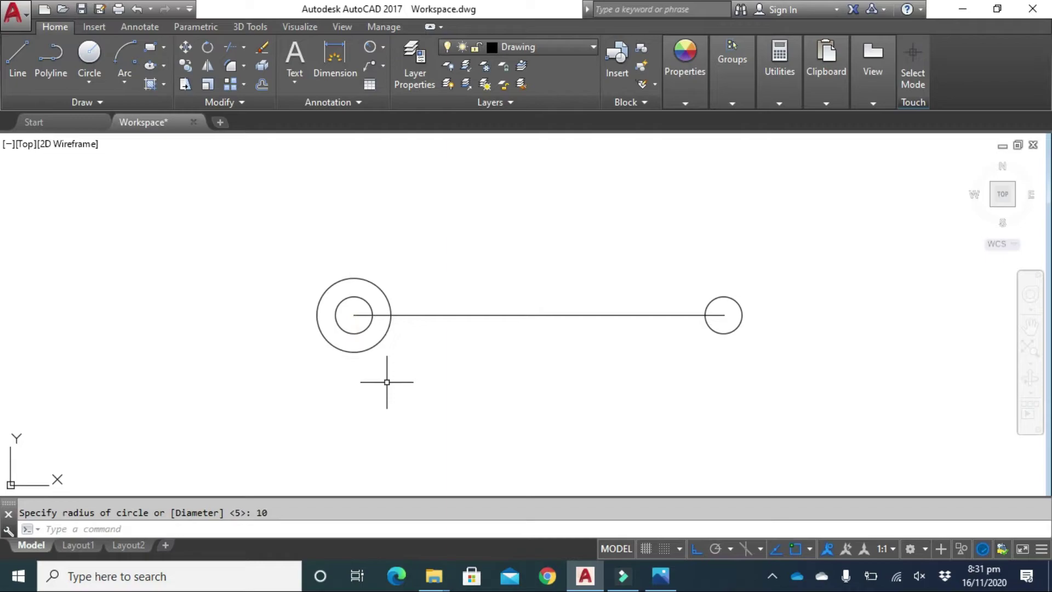
Draw a circle of radius 10 concentric with the small circle at the line's right end.
{"action": "left_click", "coordinate": [94, 55]}
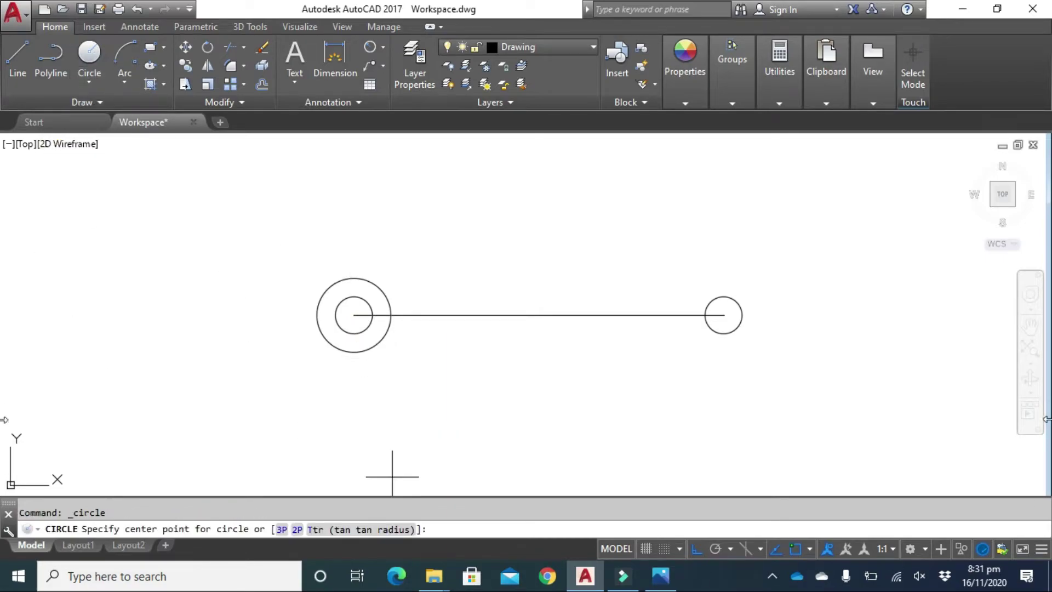
{"action": "left_click", "coordinate": [723, 315]}
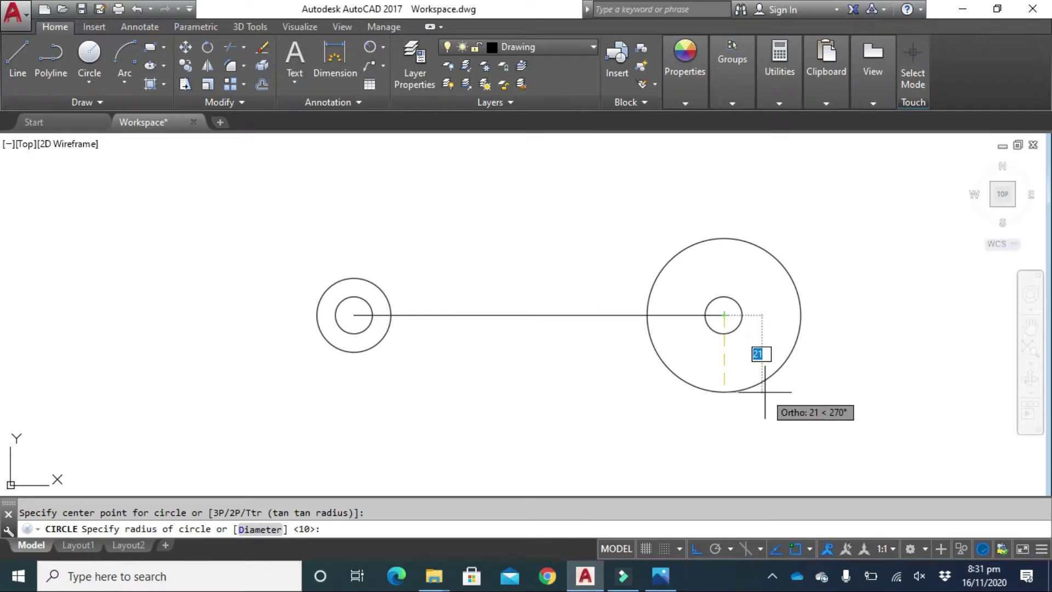
{"action": "type", "text": "10"}
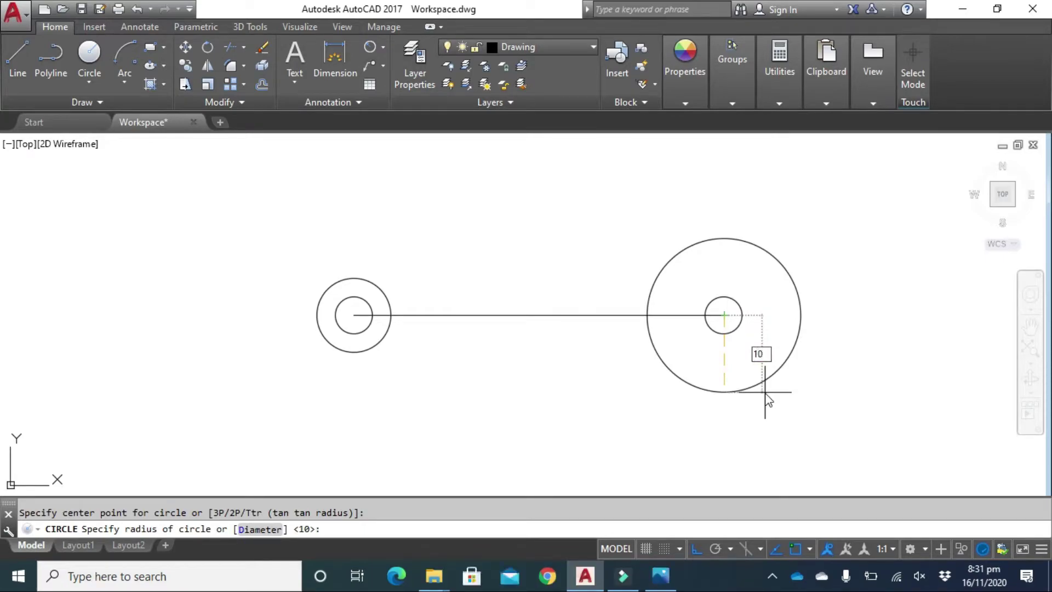
{"action": "key", "text": "Return"}
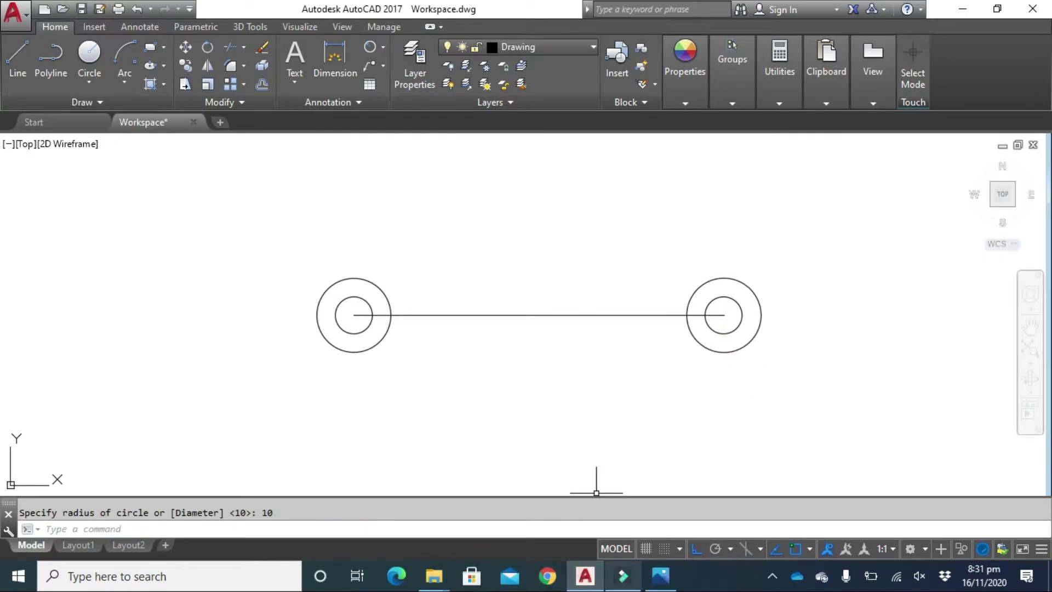
Consult the ridge gasket reference image and draw a circle of diameter 50 centred on the horizontal line's midpoint.
{"action": "left_click", "coordinate": [661, 576]}
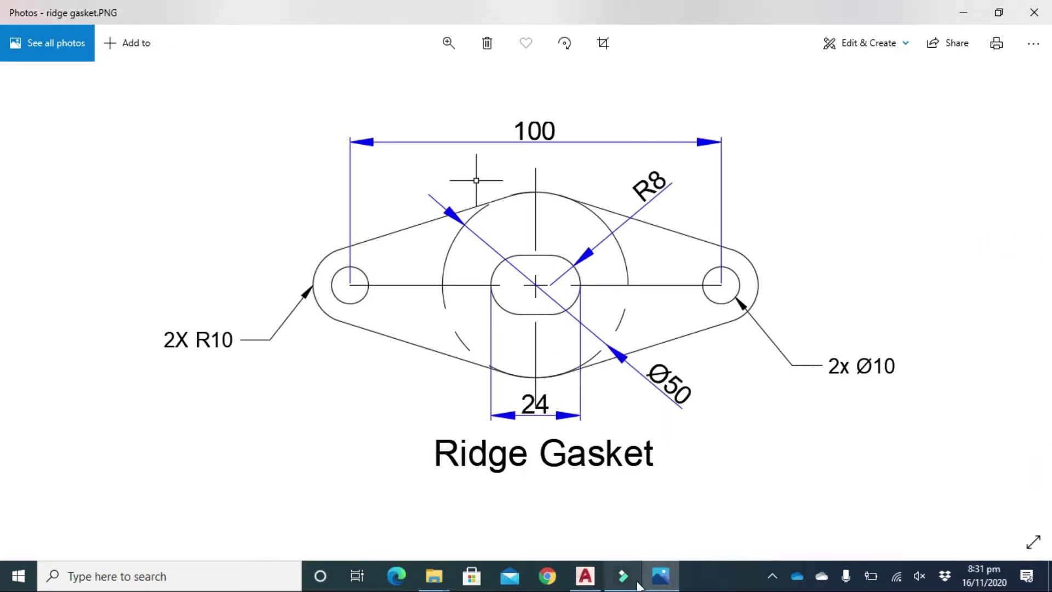
{"action": "left_click", "coordinate": [585, 575]}
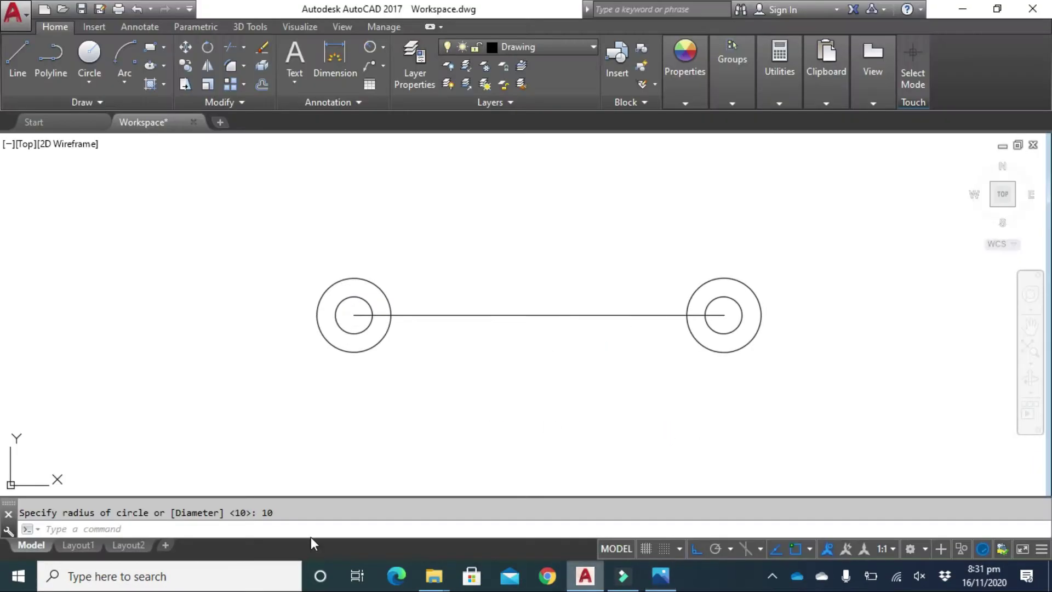
{"action": "left_click", "coordinate": [92, 80]}
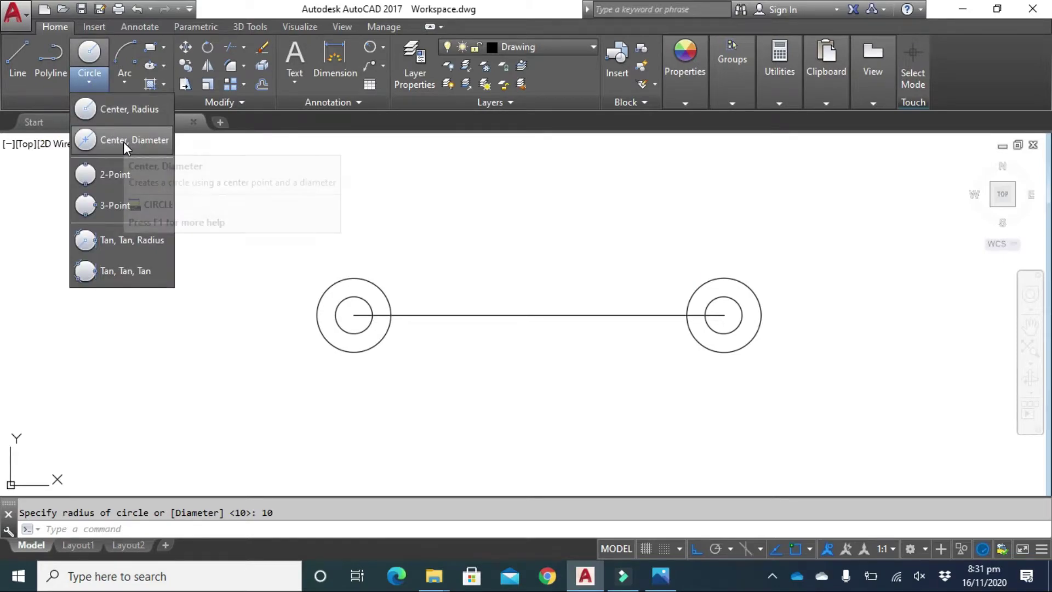
{"action": "left_click", "coordinate": [123, 141]}
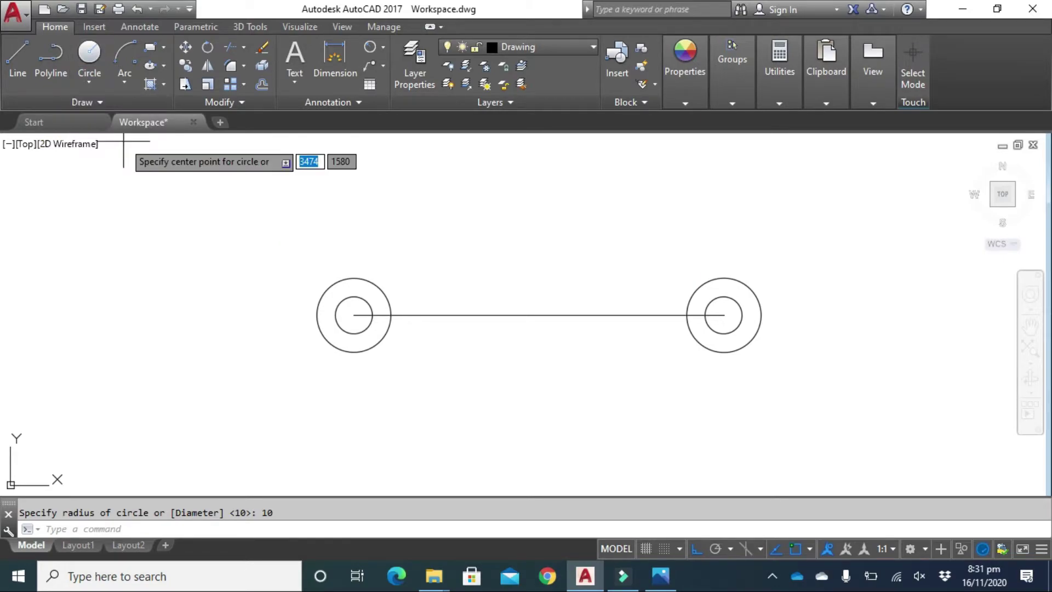
{"action": "left_click", "coordinate": [538, 315]}
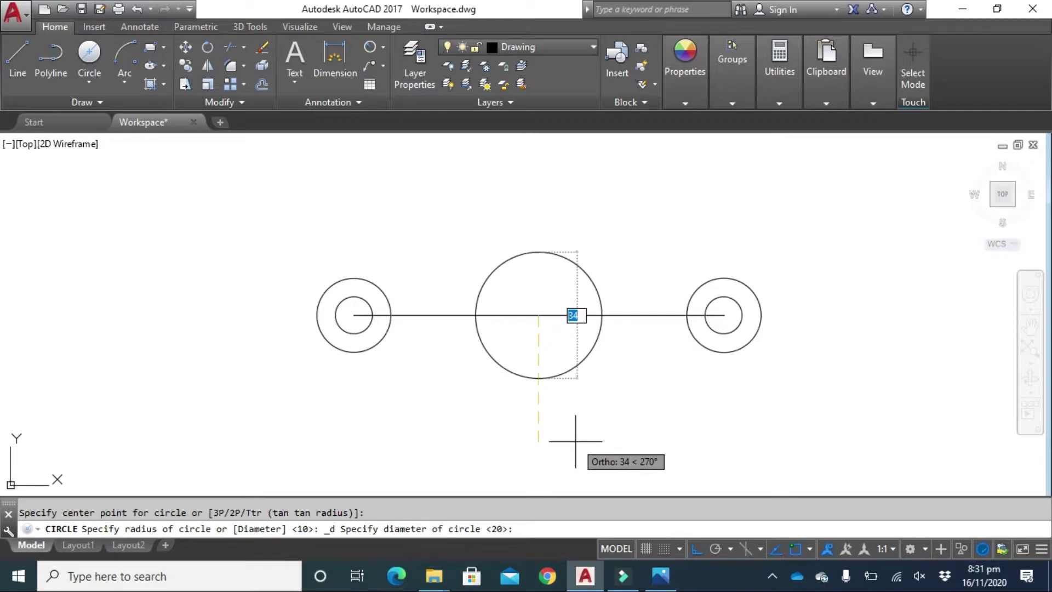
{"action": "type", "text": "50"}
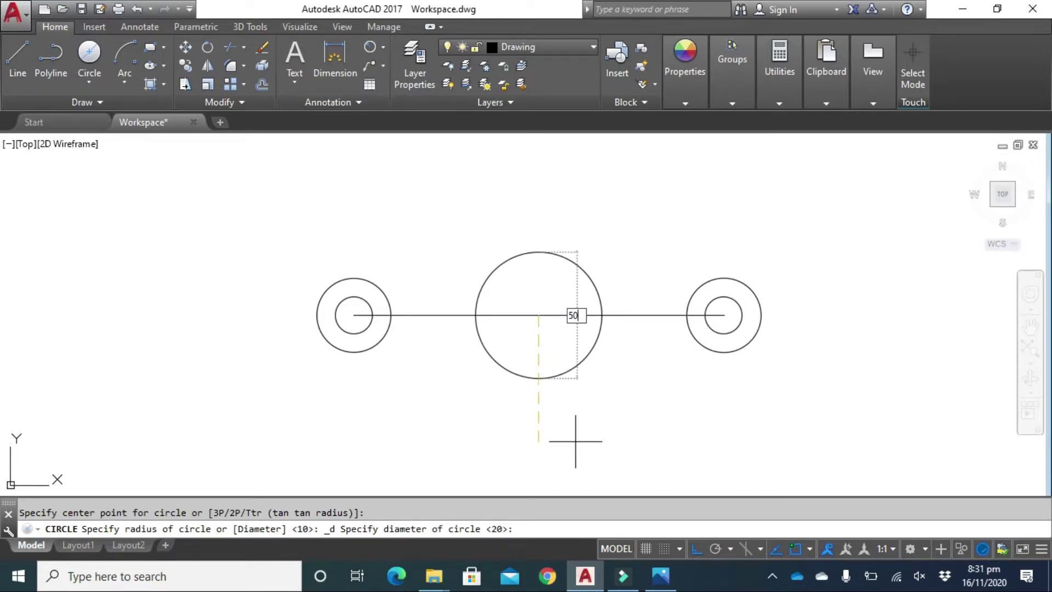
{"action": "key", "text": "Return"}
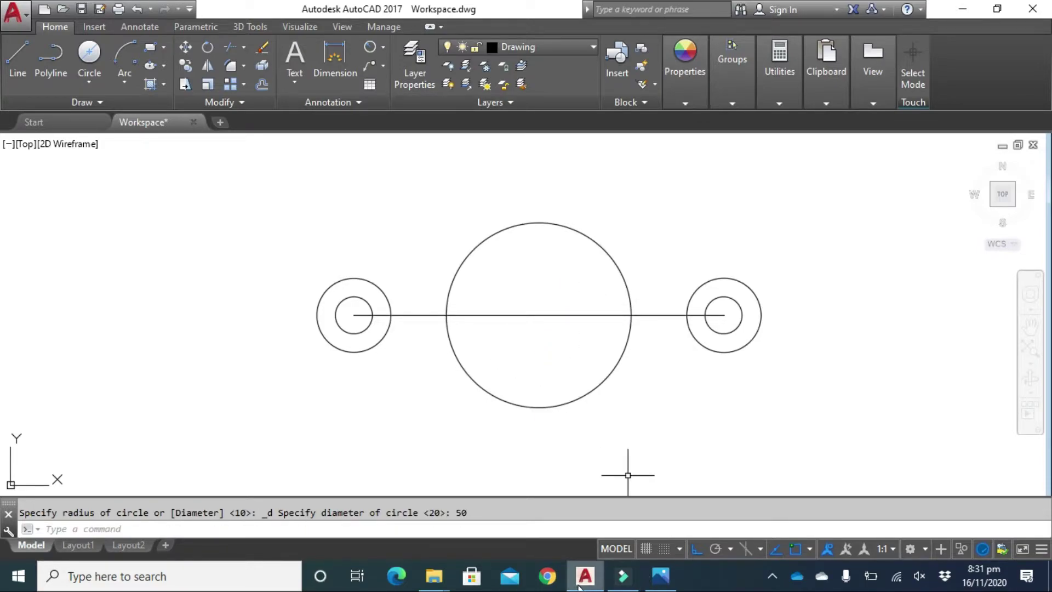
Consult the reference image, then turn off the Perpendicular, Center, Midpoint, Endpoint and Geometric Center object snaps, leaving only Tangent on.
{"action": "left_click", "coordinate": [660, 575]}
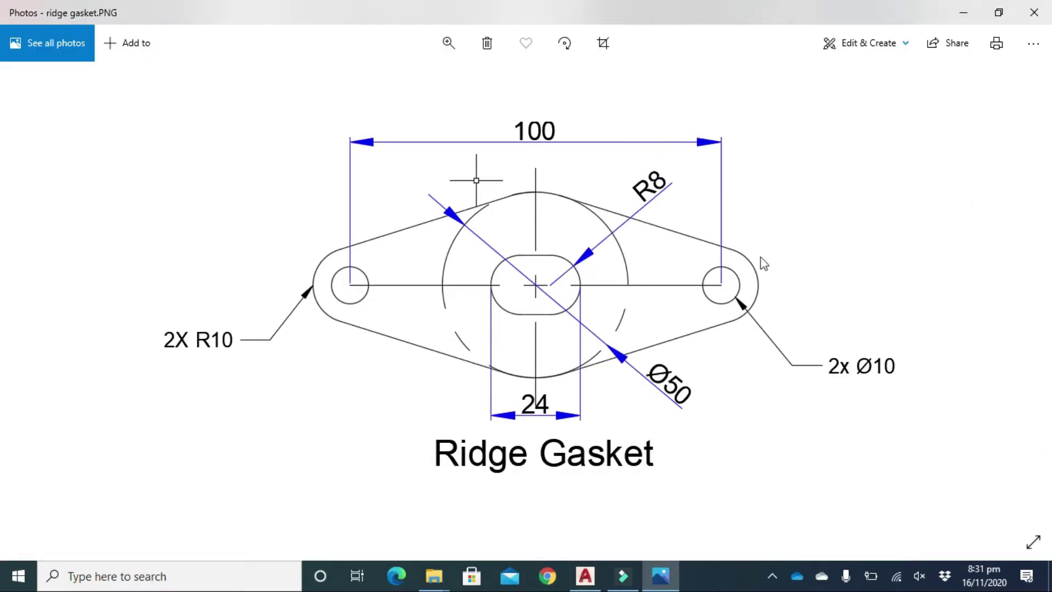
{"action": "left_click", "coordinate": [590, 582]}
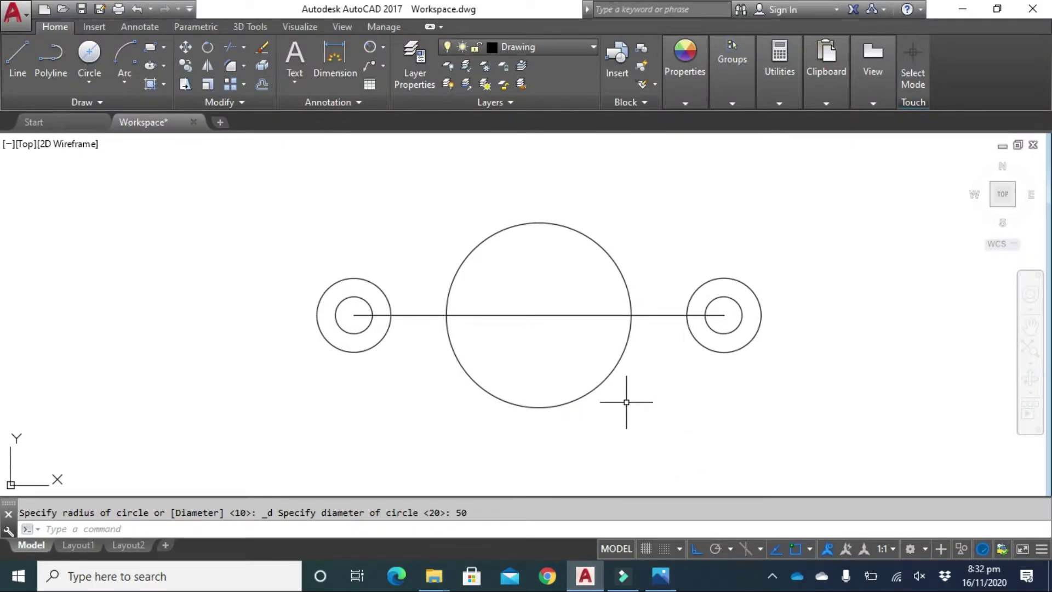
{"action": "left_click", "coordinate": [808, 549]}
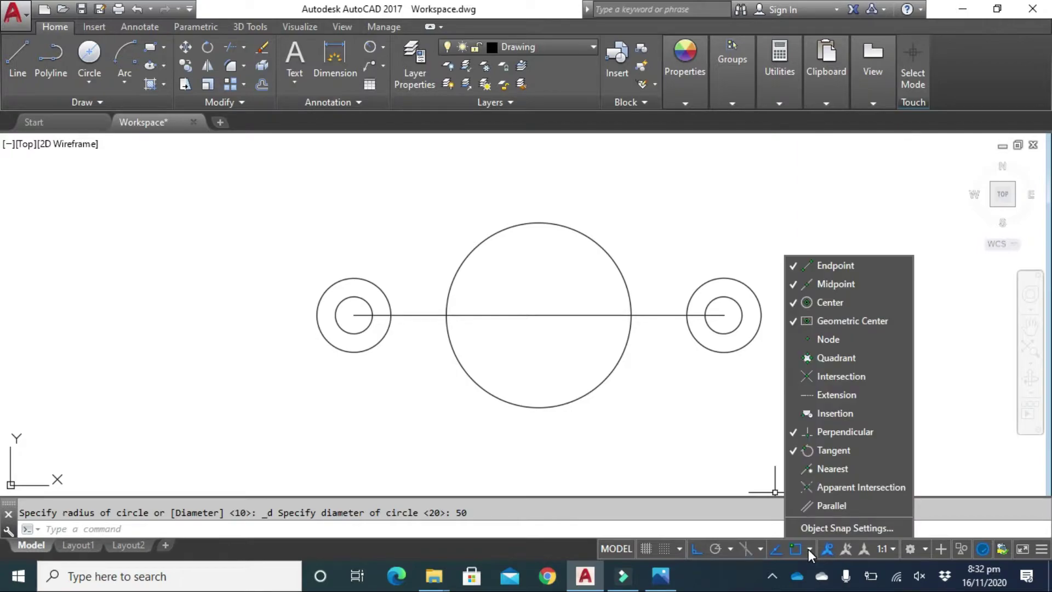
{"action": "left_click", "coordinate": [792, 432]}
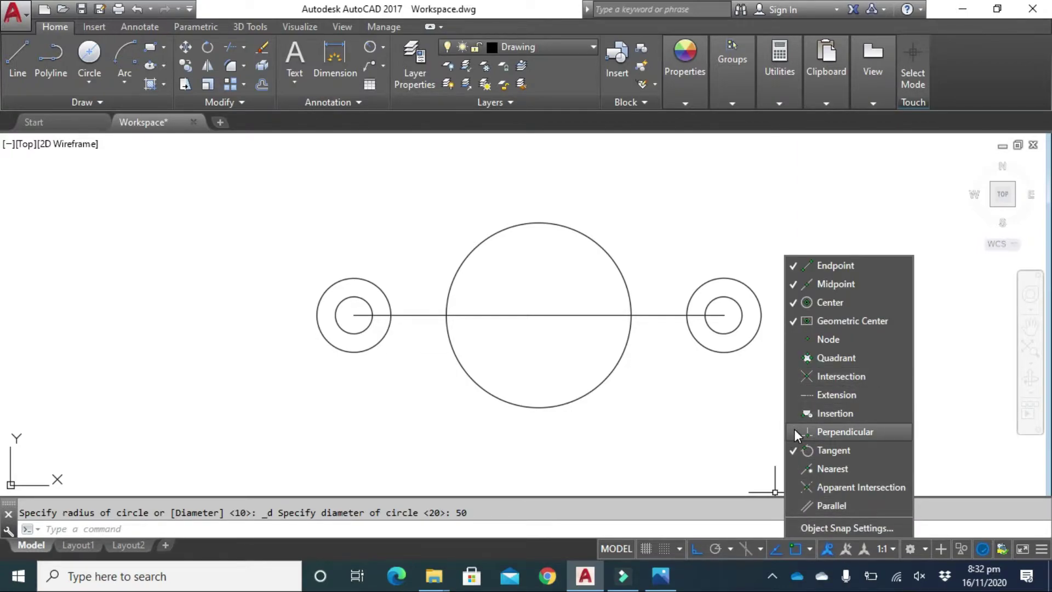
{"action": "left_click", "coordinate": [794, 302]}
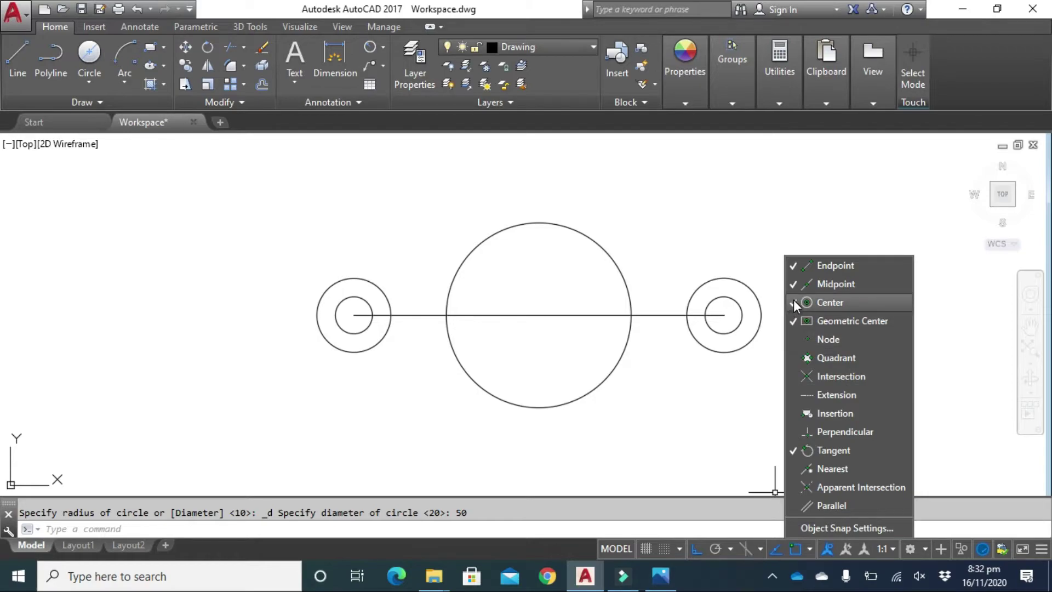
{"action": "left_click", "coordinate": [794, 284]}
{"action": "left_click", "coordinate": [795, 263]}
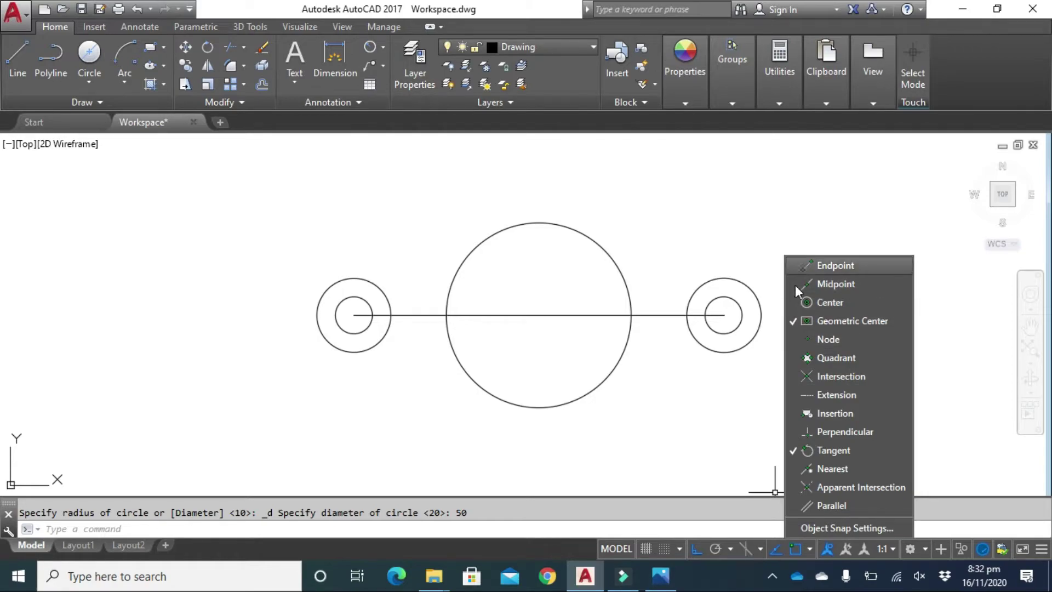
{"action": "left_click", "coordinate": [791, 322]}
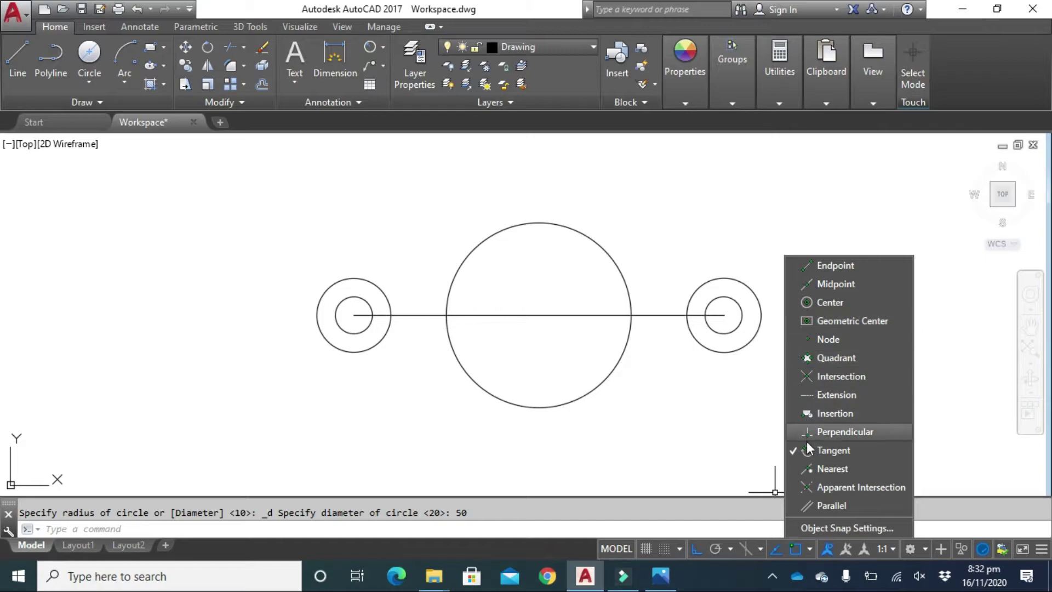
{"action": "left_click", "coordinate": [716, 463]}
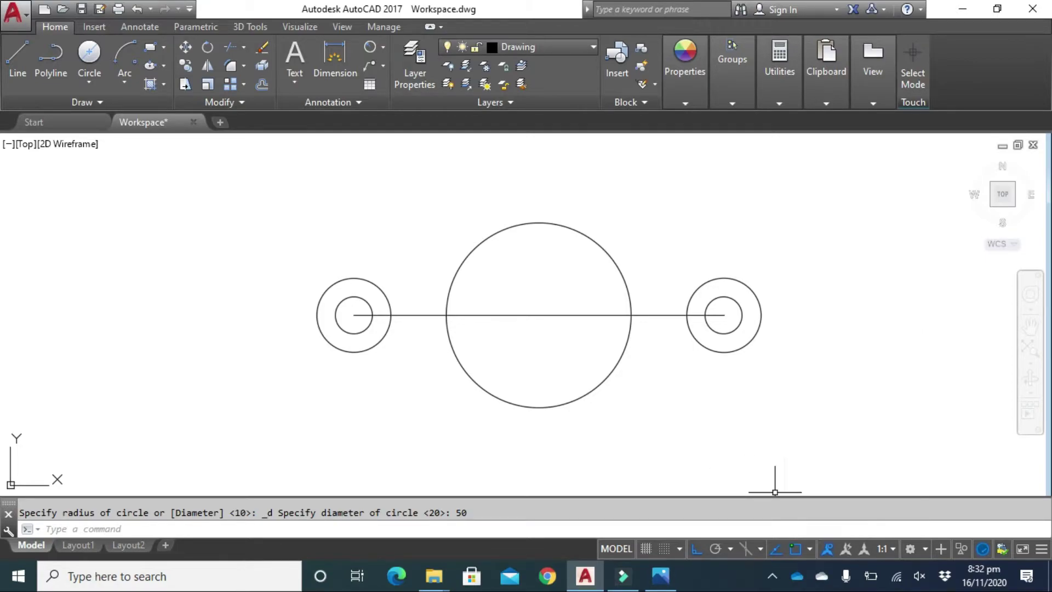
Draw two upper tangent lines joining the large central circle to the outer circles at the left and right ends.
{"action": "left_click", "coordinate": [18, 60]}
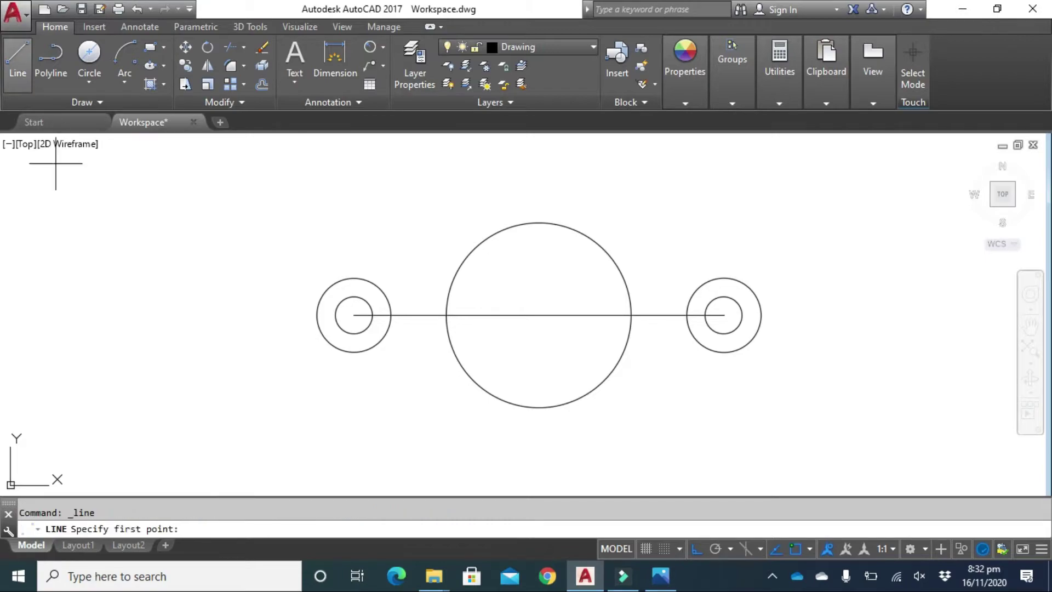
{"action": "left_click", "coordinate": [345, 278]}
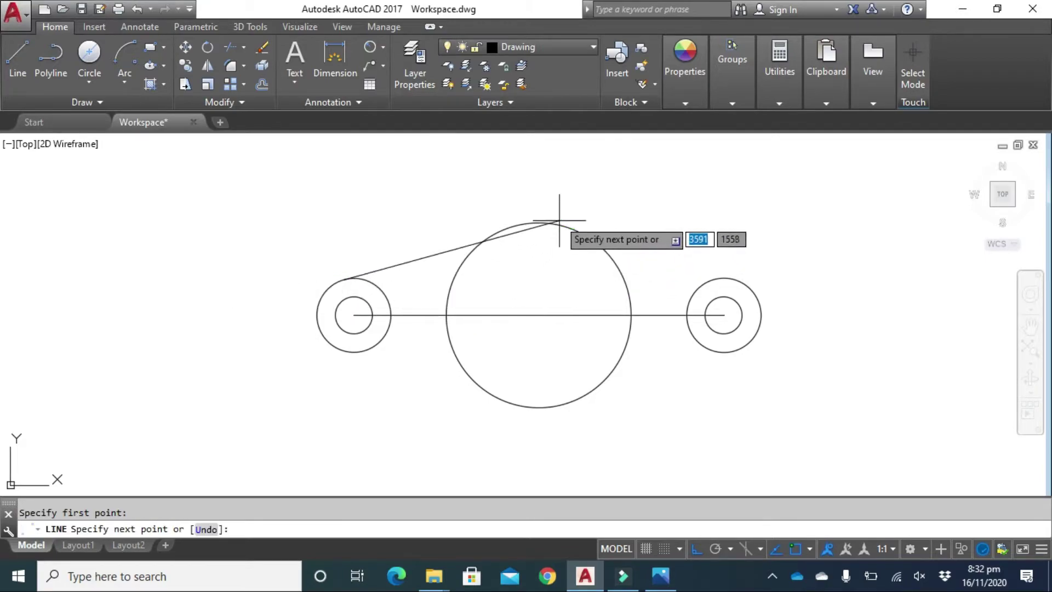
{"action": "left_click", "coordinate": [534, 215]}
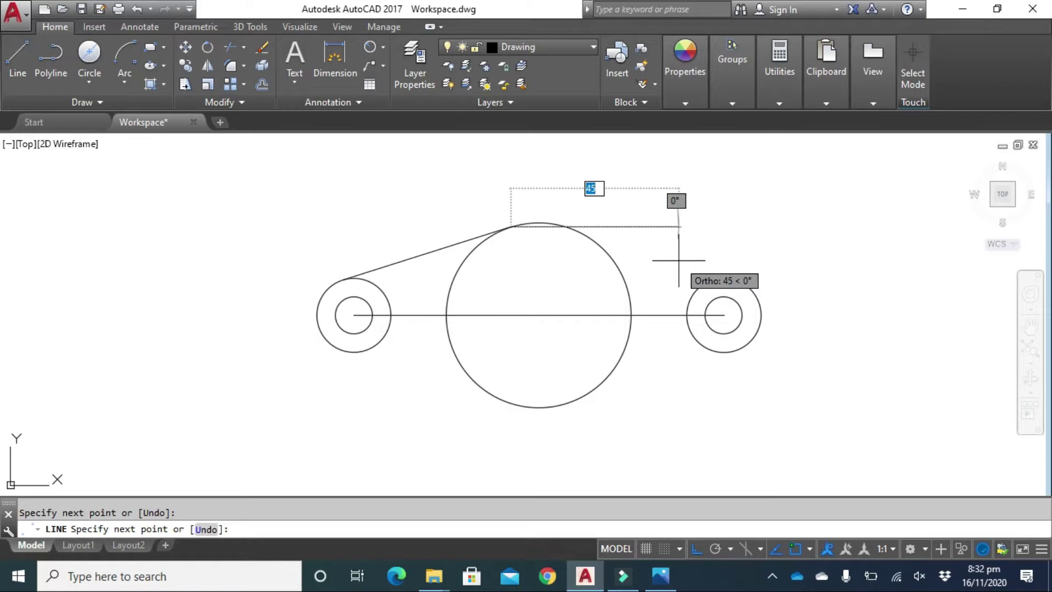
{"action": "key", "text": "Escape"}
{"action": "key", "text": "Return"}
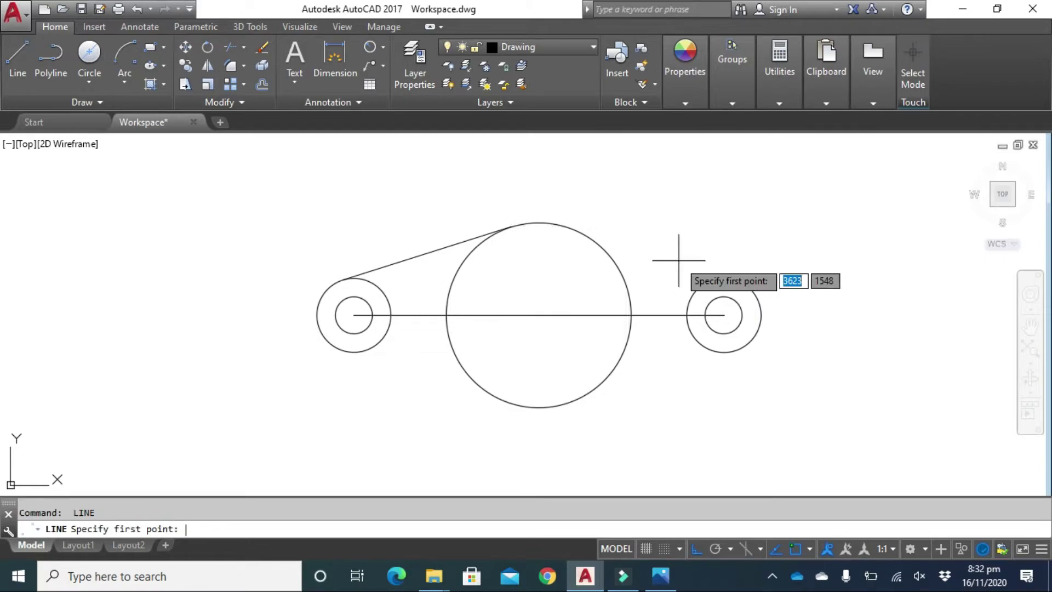
{"action": "left_click", "coordinate": [557, 223]}
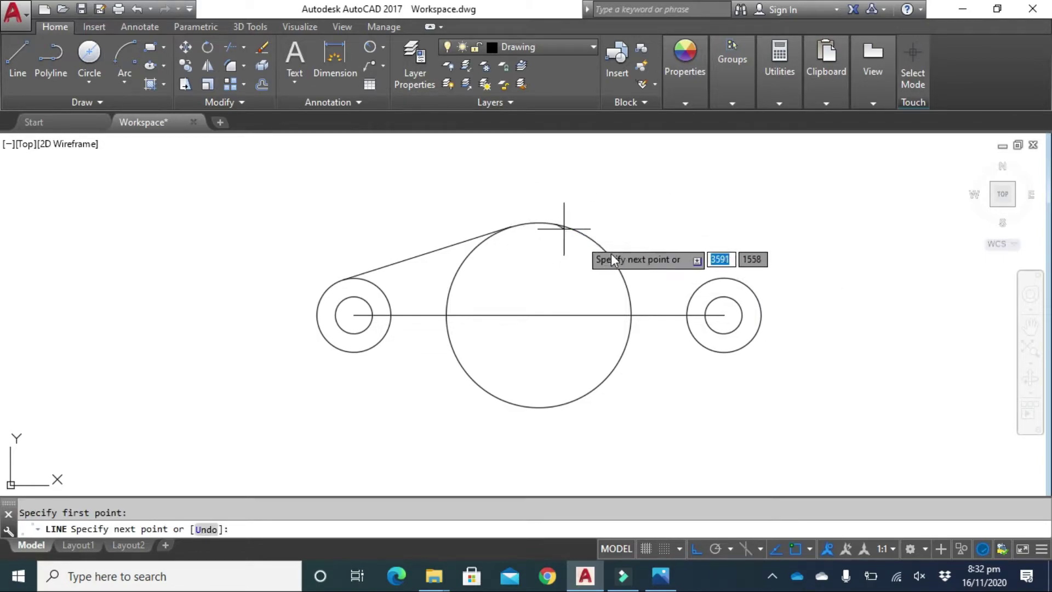
{"action": "left_click", "coordinate": [722, 277]}
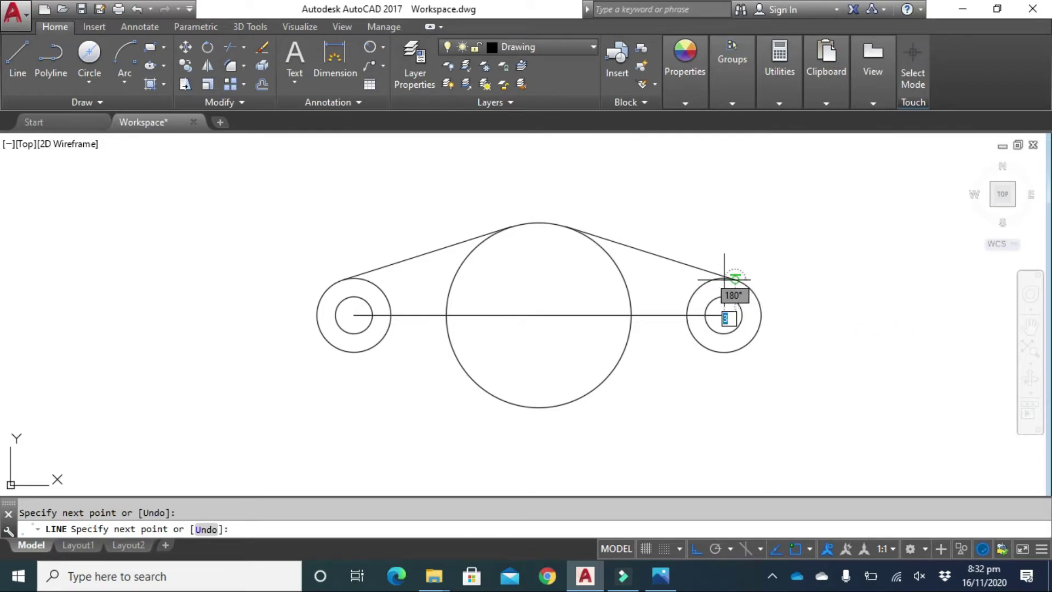
{"action": "key", "text": "Escape"}
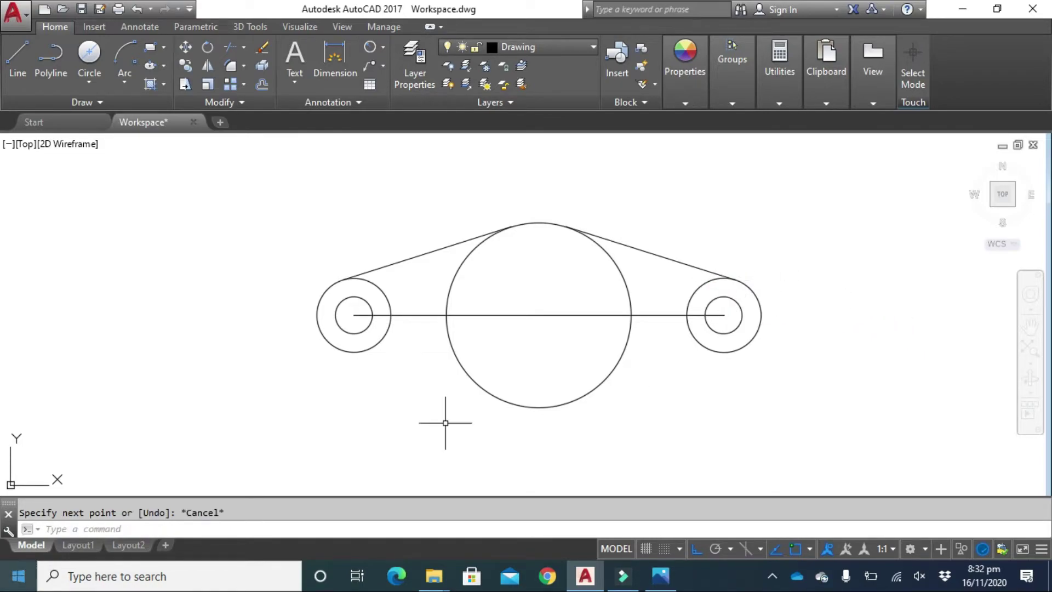
Draw two lower tangent lines joining the large central circle to the outer circles at the left and right ends.
{"action": "key", "text": "Return"}
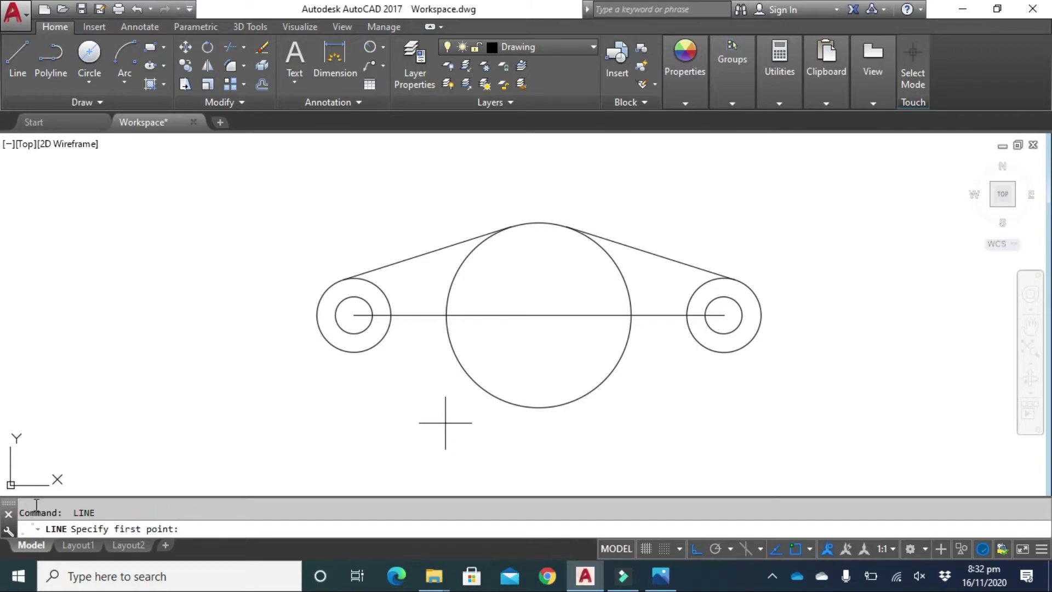
{"action": "left_click", "coordinate": [356, 350]}
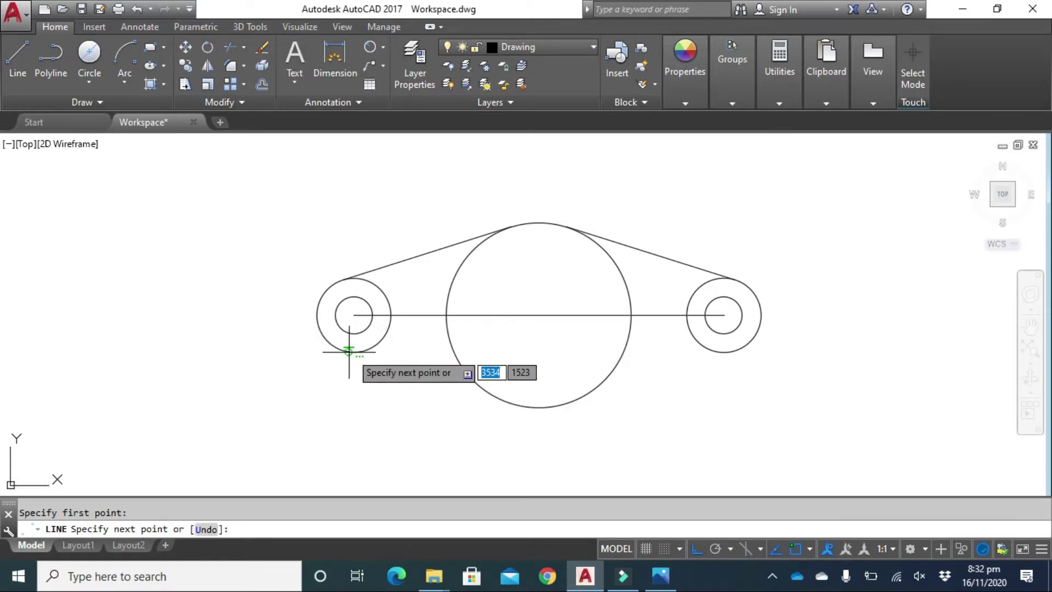
{"action": "left_click", "coordinate": [545, 411]}
{"action": "key", "text": "Escape"}
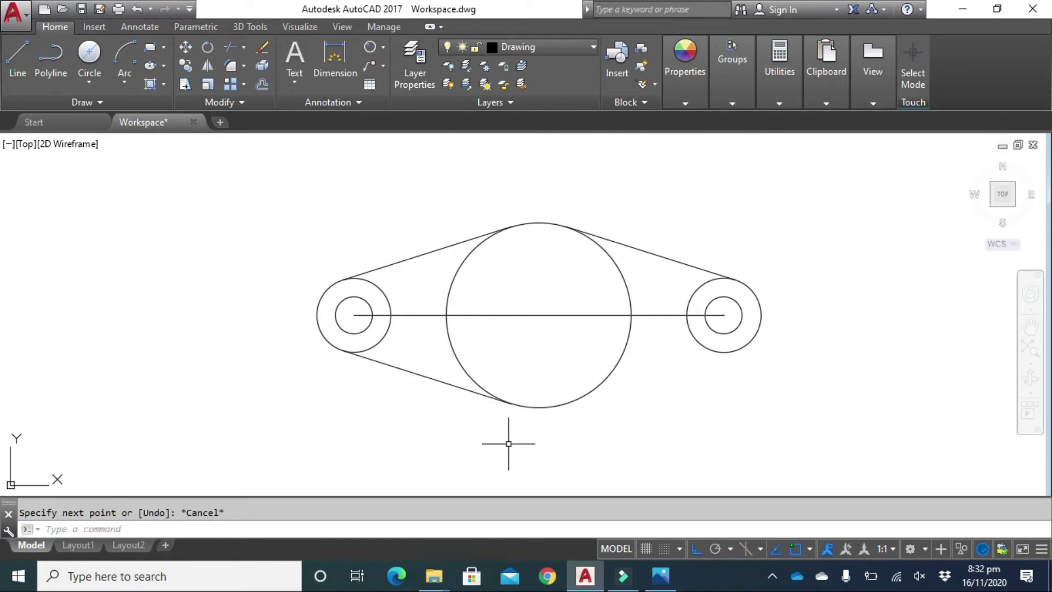
{"action": "key", "text": "Return"}
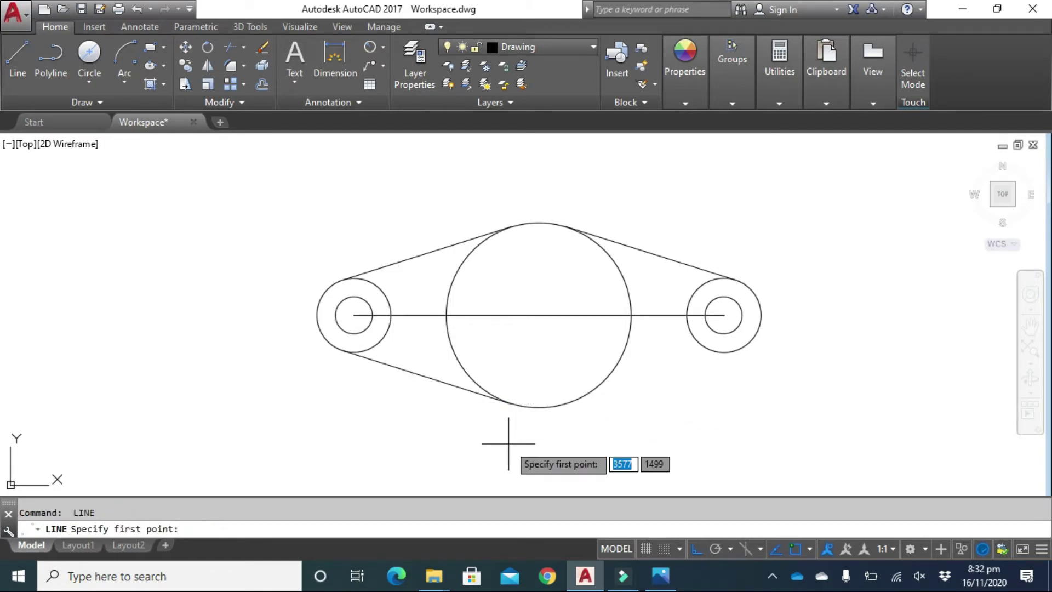
{"action": "left_click", "coordinate": [564, 406]}
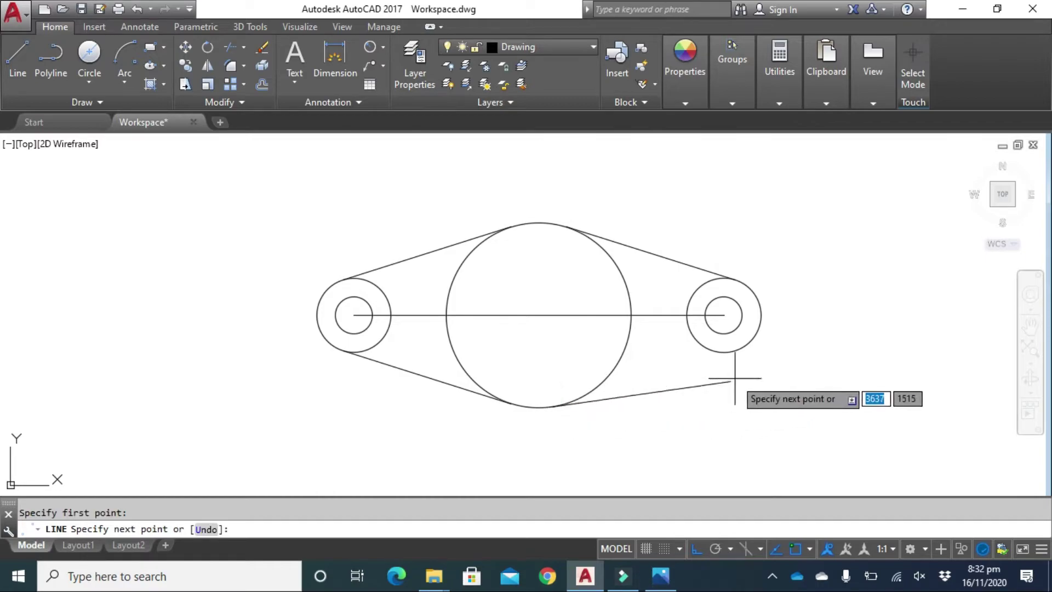
{"action": "left_click", "coordinate": [735, 352]}
{"action": "key", "text": "Escape"}
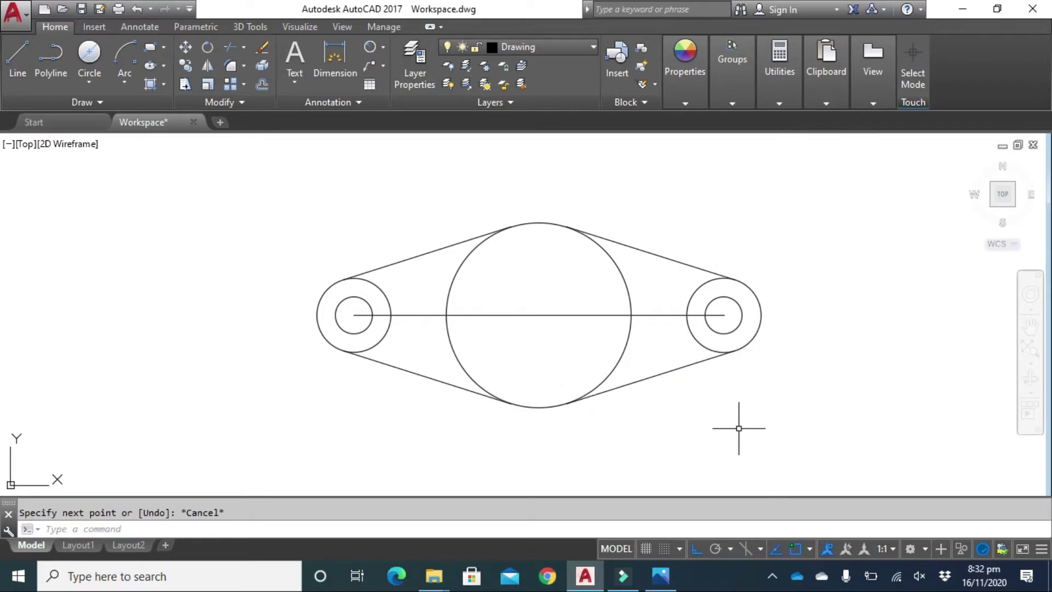
Turn the Endpoint, Midpoint, Center, Geometric Center and Perpendicular object snaps back on alongside Tangent.
{"action": "left_click", "coordinate": [809, 549]}
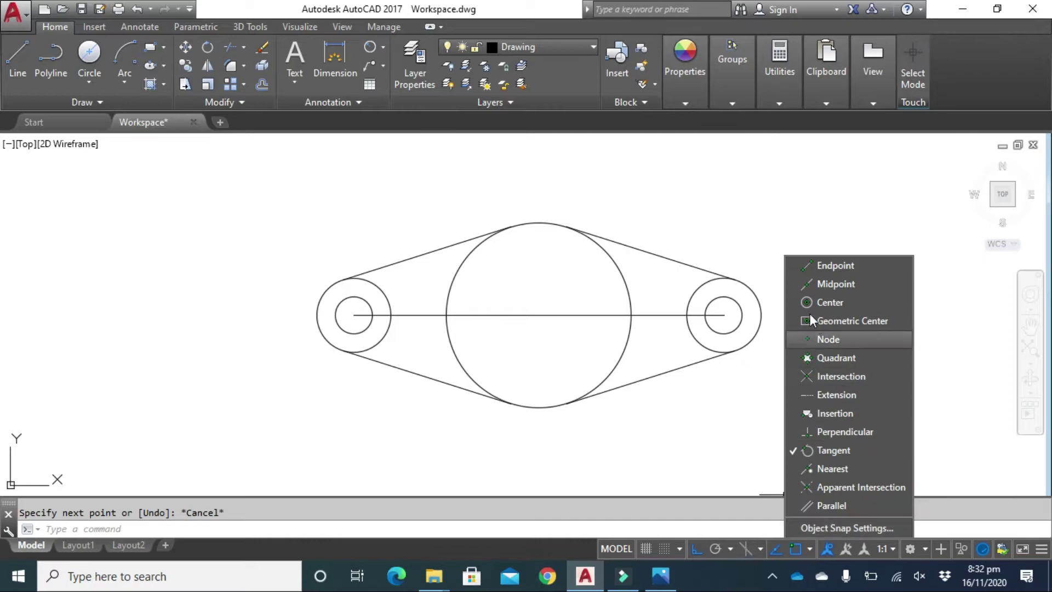
{"action": "left_click", "coordinate": [797, 268]}
{"action": "left_click", "coordinate": [796, 285]}
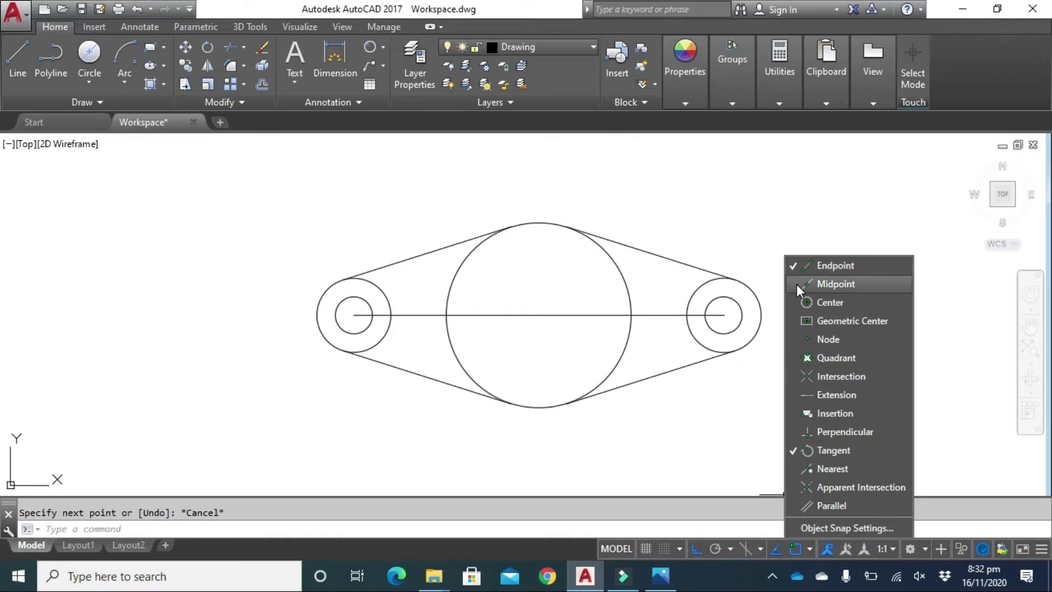
{"action": "left_click", "coordinate": [797, 304]}
{"action": "left_click", "coordinate": [795, 320]}
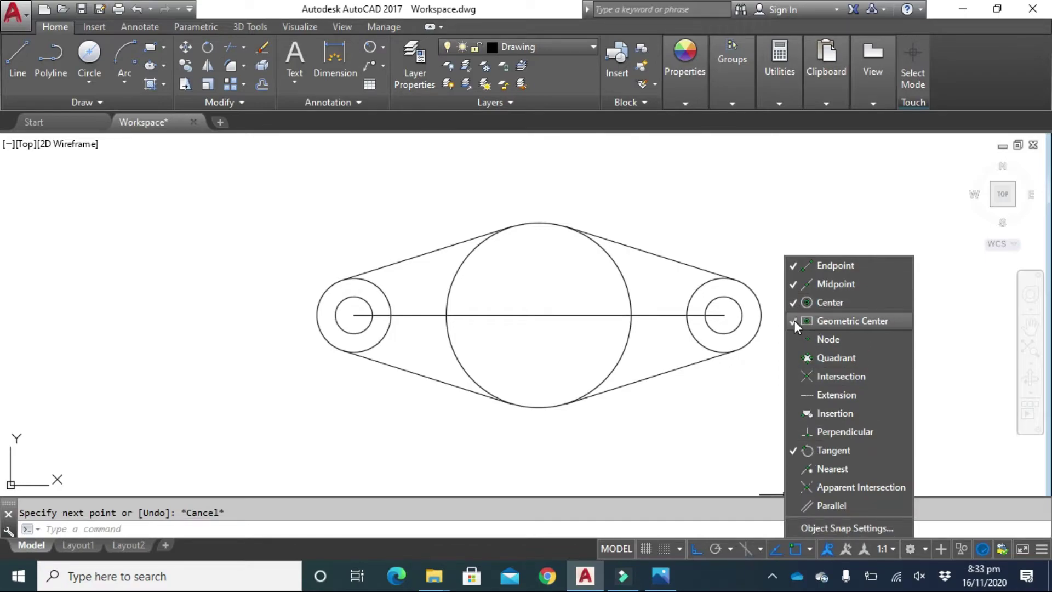
{"action": "left_click", "coordinate": [794, 432]}
{"action": "left_click", "coordinate": [732, 433]}
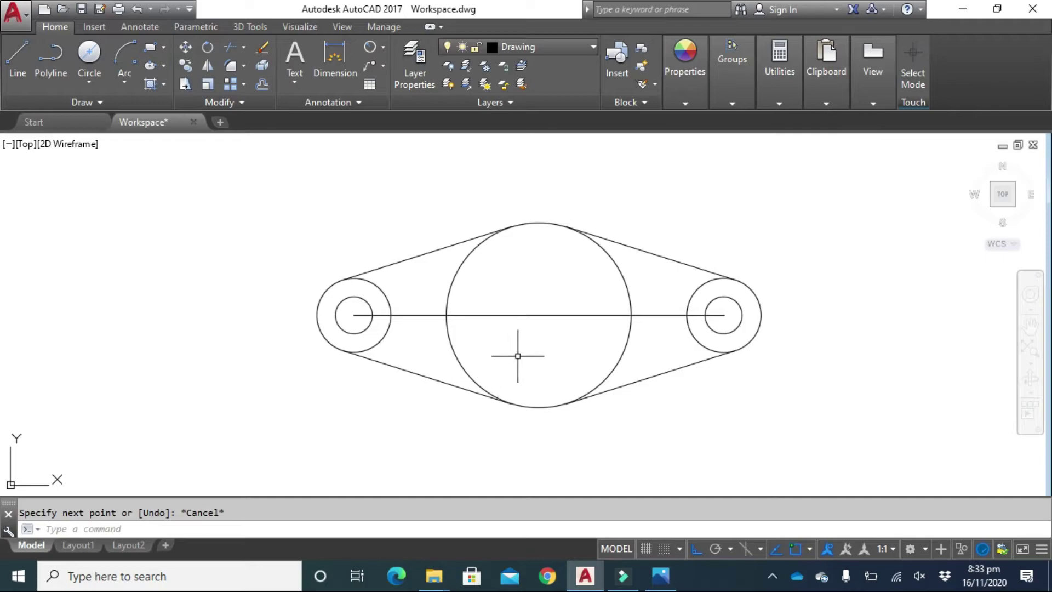
Select the horizontal centre line, then consult the ridge gasket reference image for the central slot's dimensions and return to the AutoCAD drawing.
{"action": "left_click", "coordinate": [546, 315]}
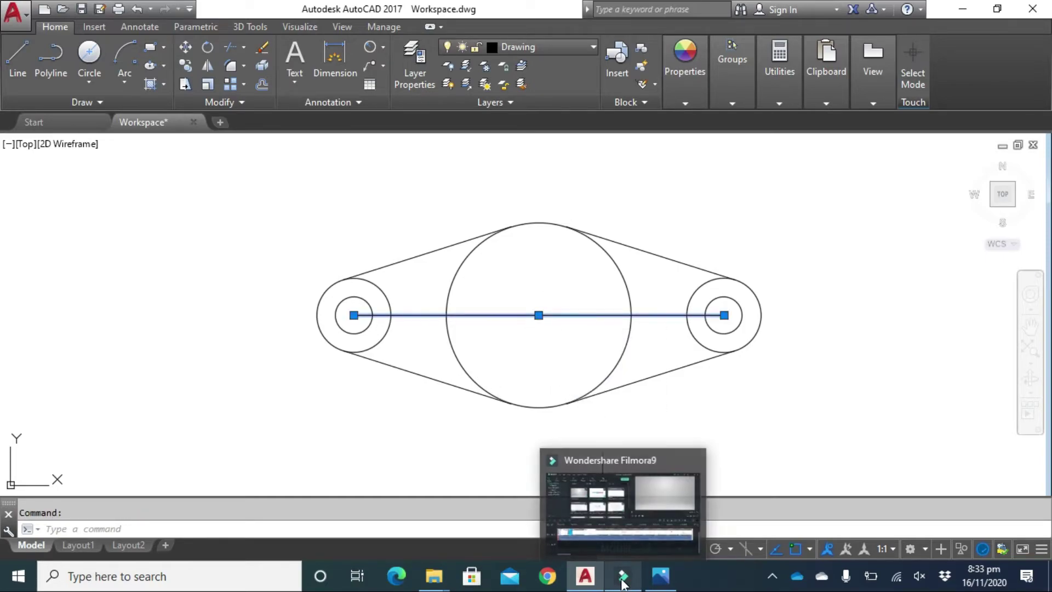
{"action": "mouse_move", "coordinate": [600, 582]}
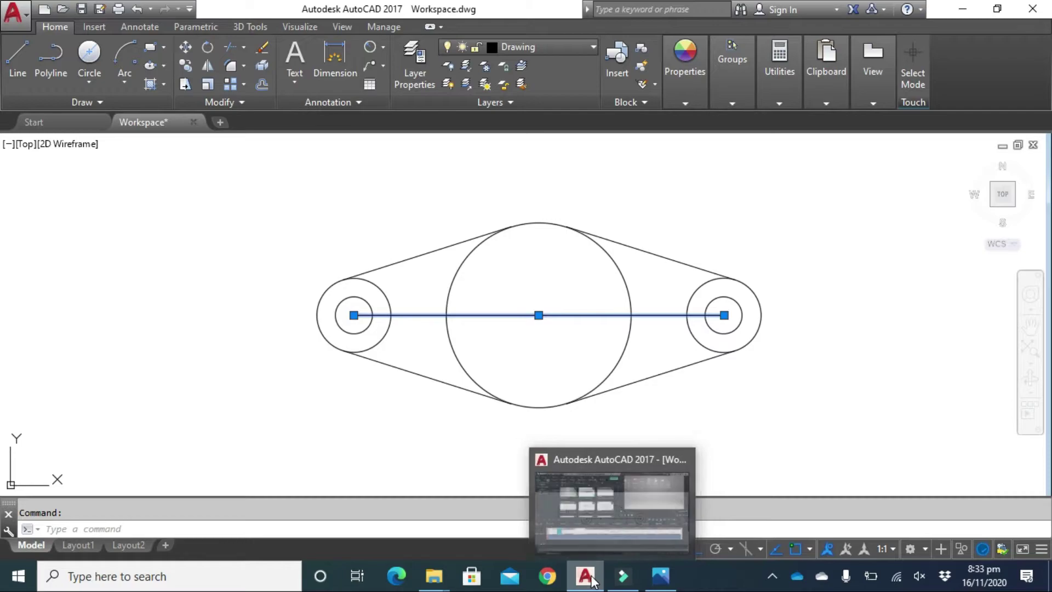
{"action": "left_click", "coordinate": [661, 576]}
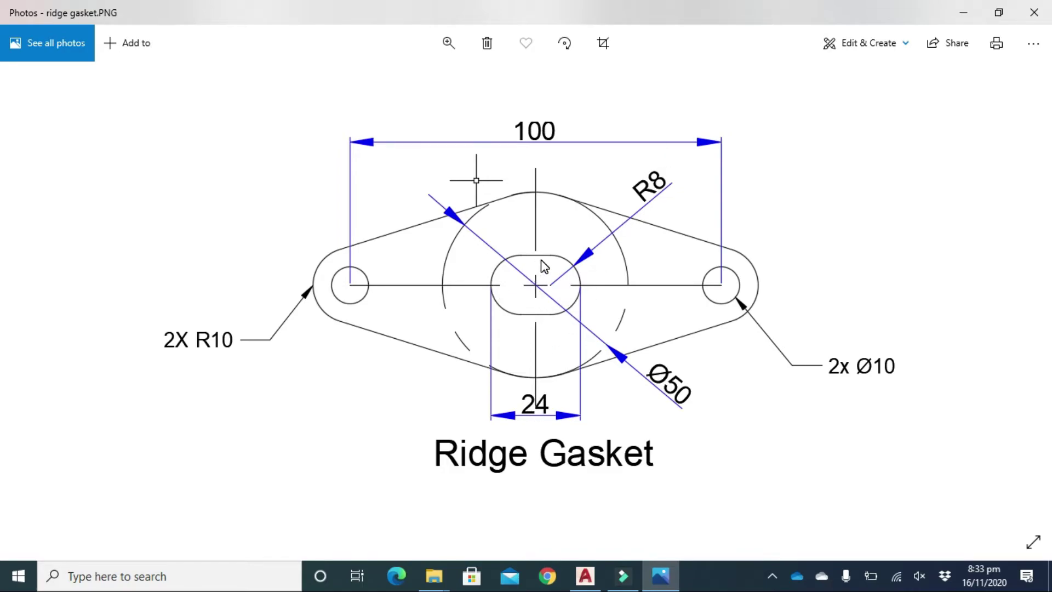
{"action": "left_click", "coordinate": [585, 576]}
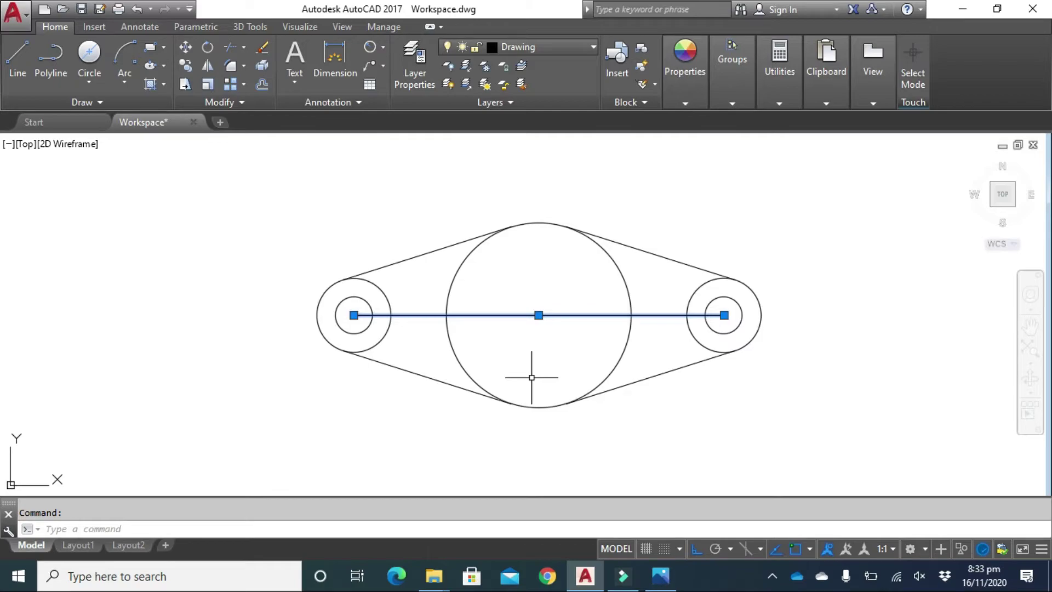
Shorten the horizontal centre line to a total length of 8 with Lengthen, keeping its left end fixed.
{"action": "type", "text": "LEN"}
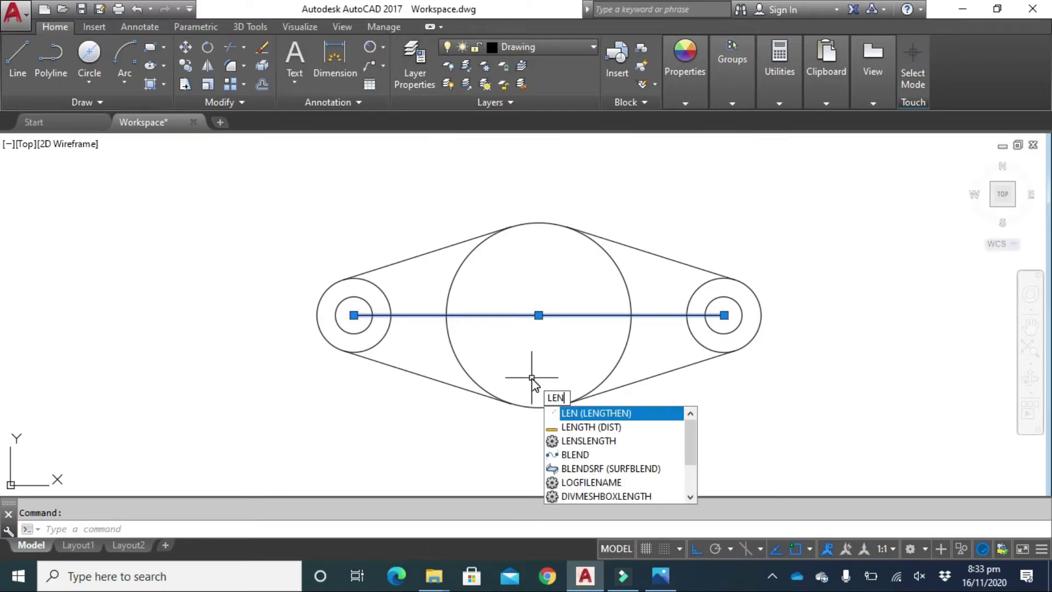
{"action": "key", "text": "Return"}
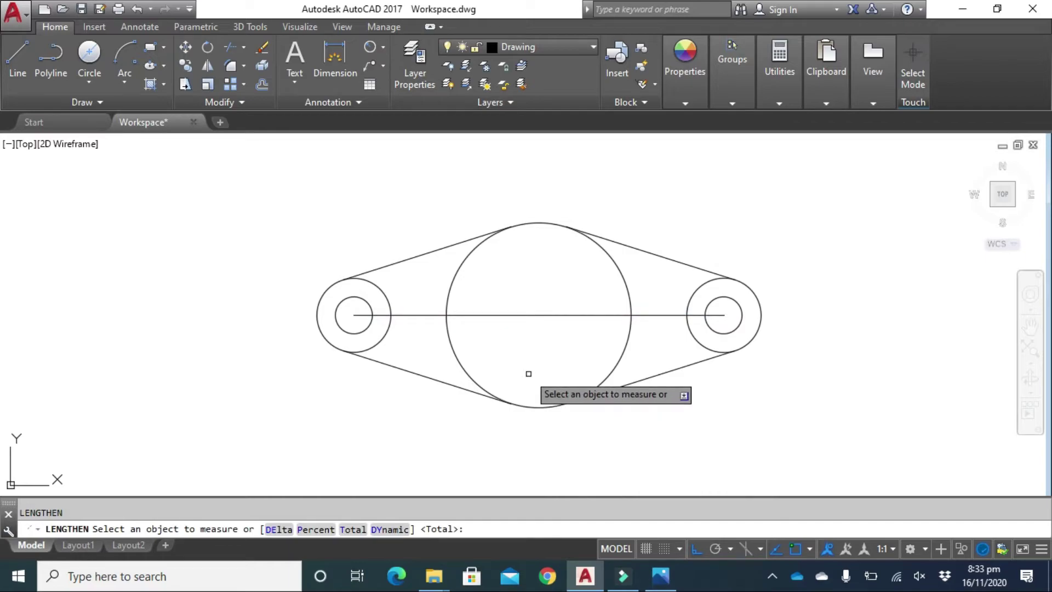
{"action": "left_click", "coordinate": [521, 317]}
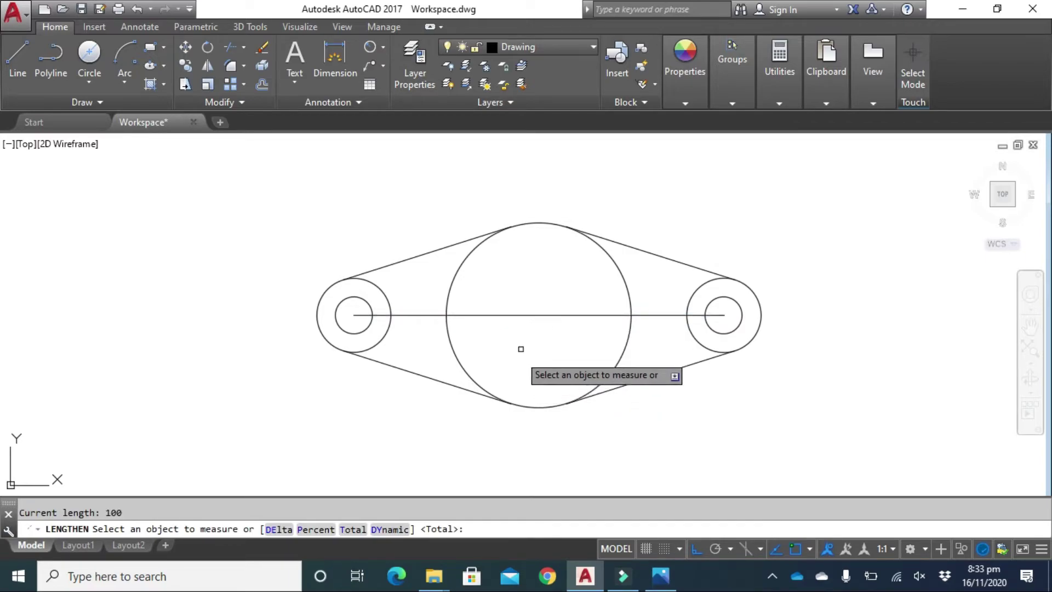
{"action": "right_click", "coordinate": [516, 363]}
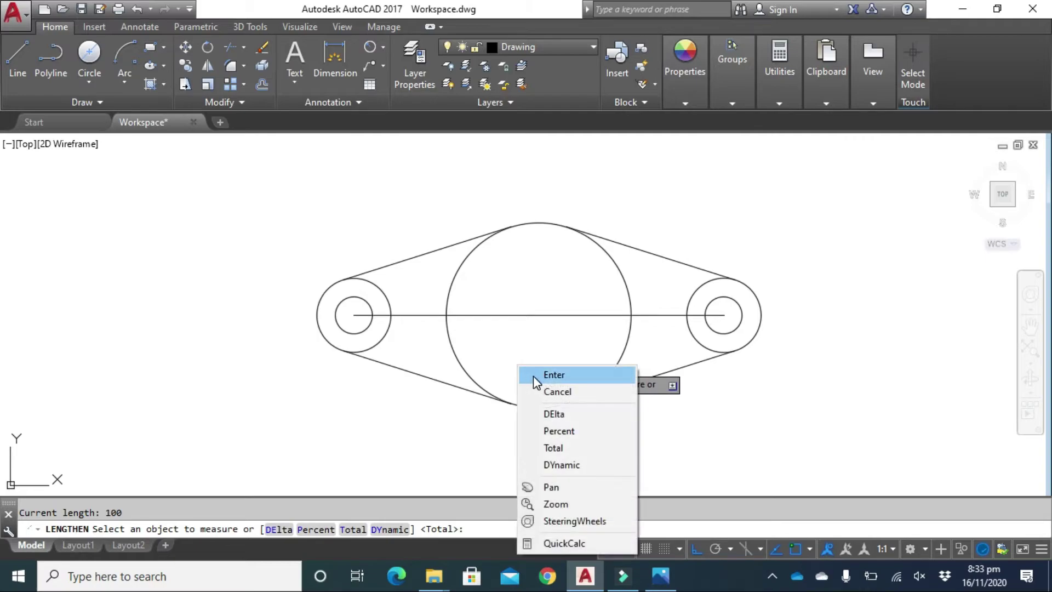
{"action": "left_click", "coordinate": [535, 377]}
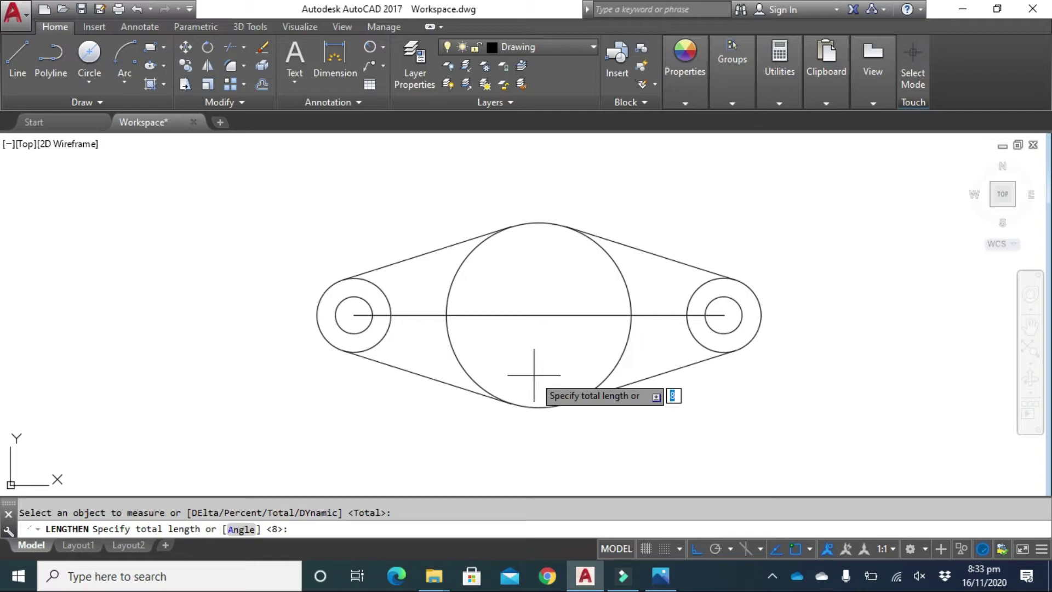
{"action": "key", "text": "Return"}
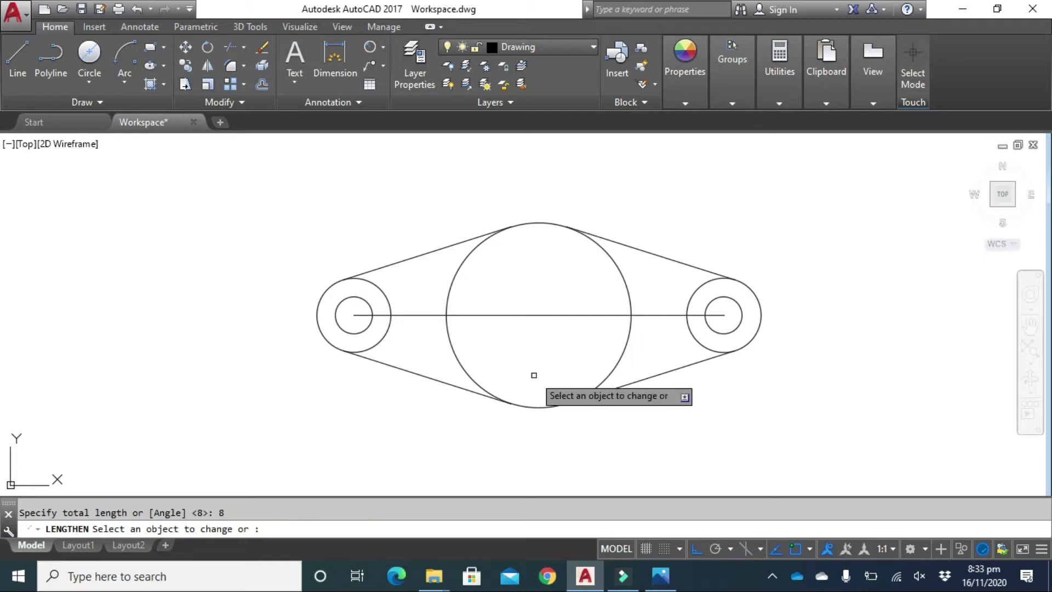
{"action": "left_click", "coordinate": [540, 317]}
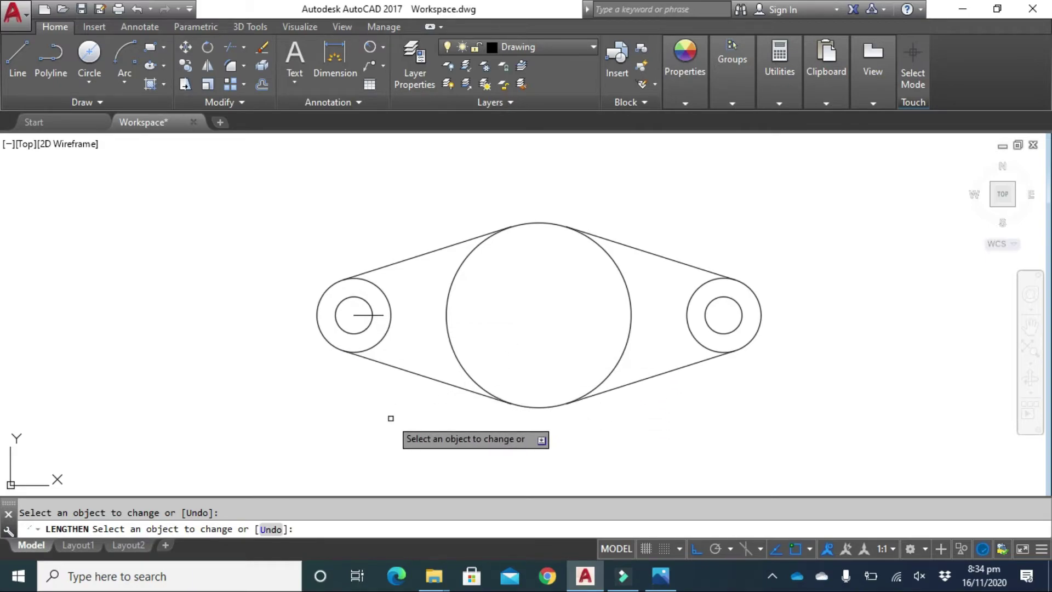
{"action": "key", "text": "Escape"}
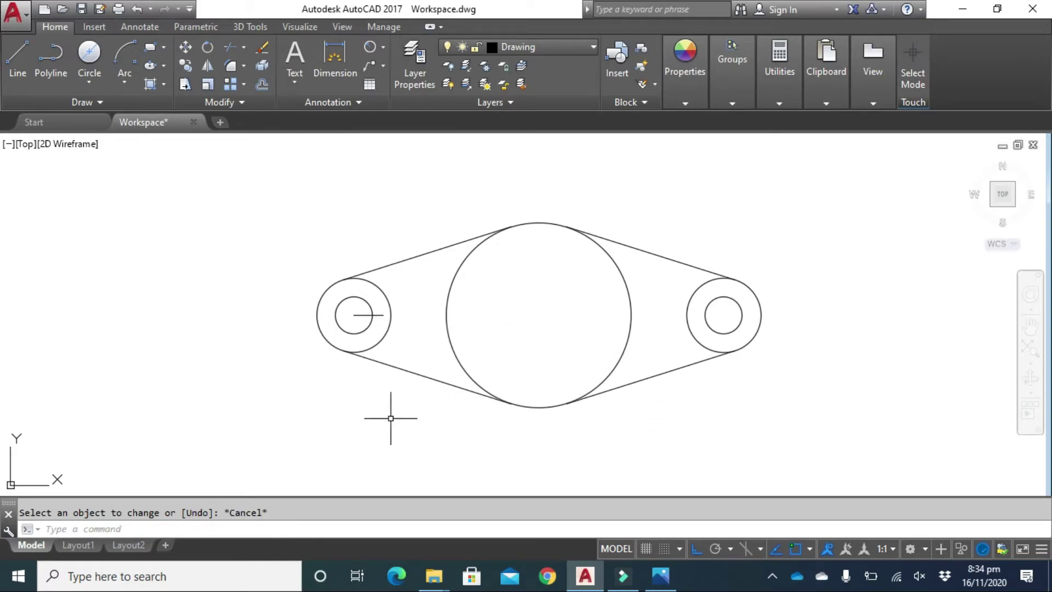
Move the shortened line by its midpoint onto the centre of the large central circle.
{"action": "type", "text": "move"}
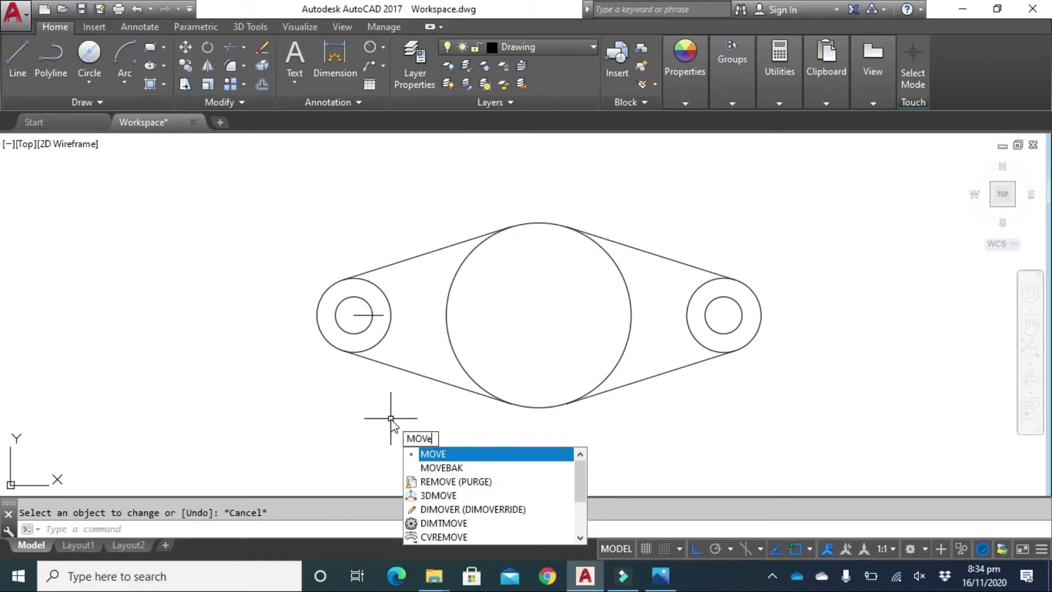
{"action": "left_click", "coordinate": [449, 457]}
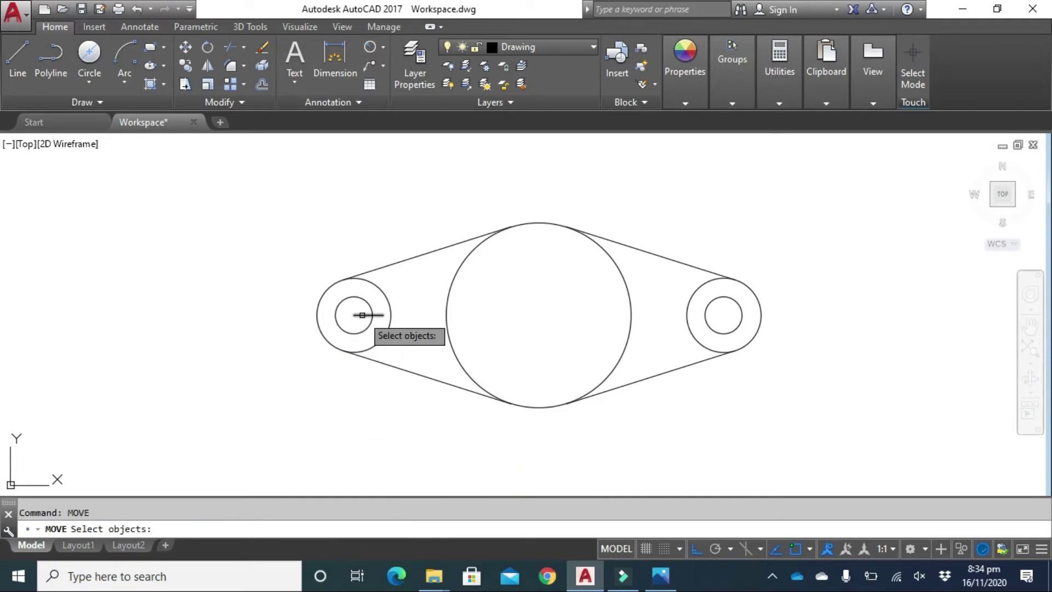
{"action": "scroll", "coordinate": [363, 315], "scroll_direction": "up", "scroll_amount": 8}
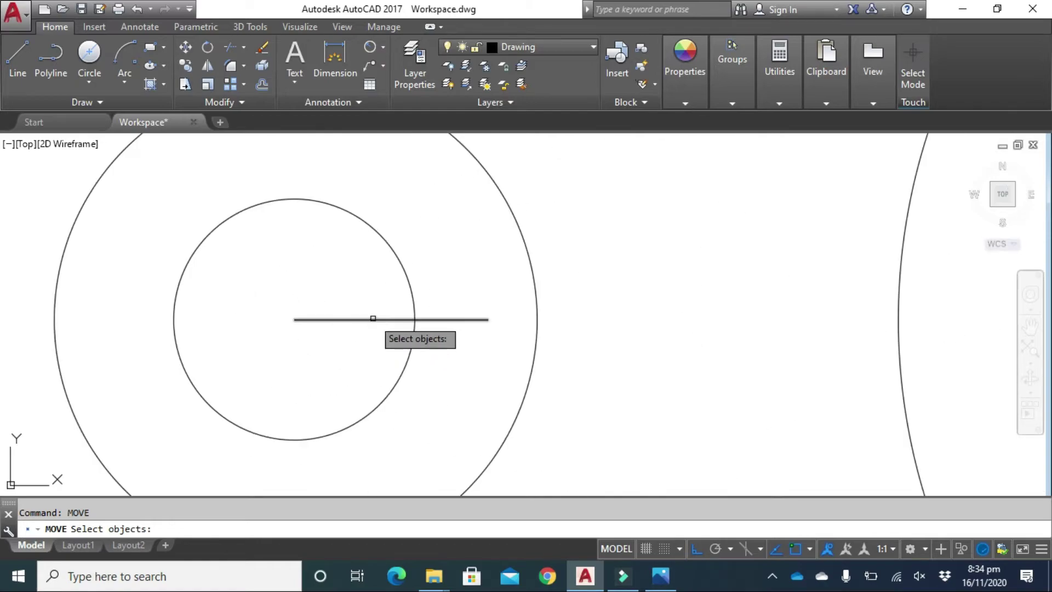
{"action": "left_click", "coordinate": [370, 319]}
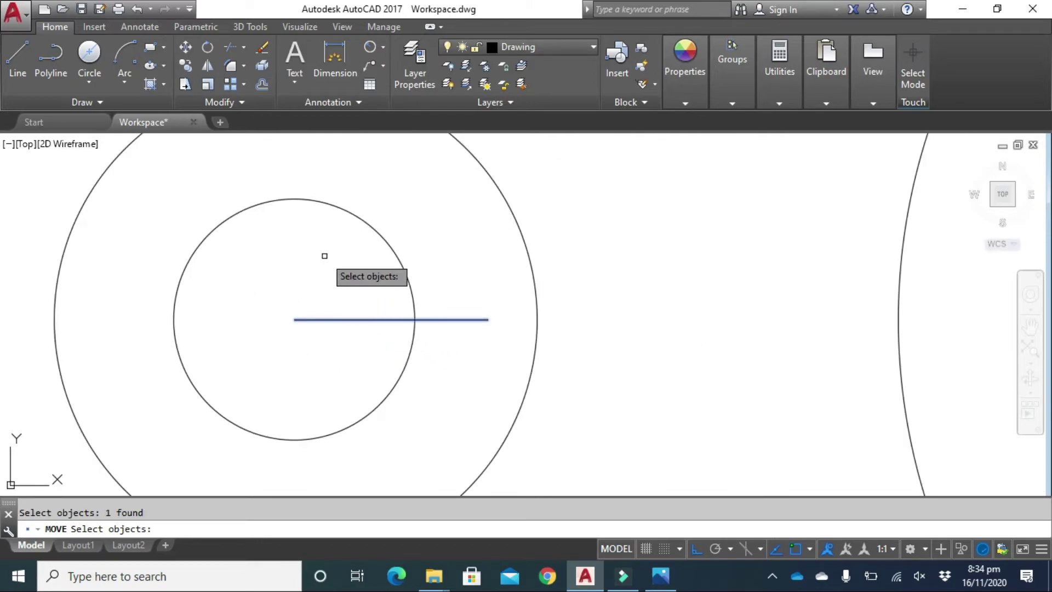
{"action": "key", "text": "Return"}
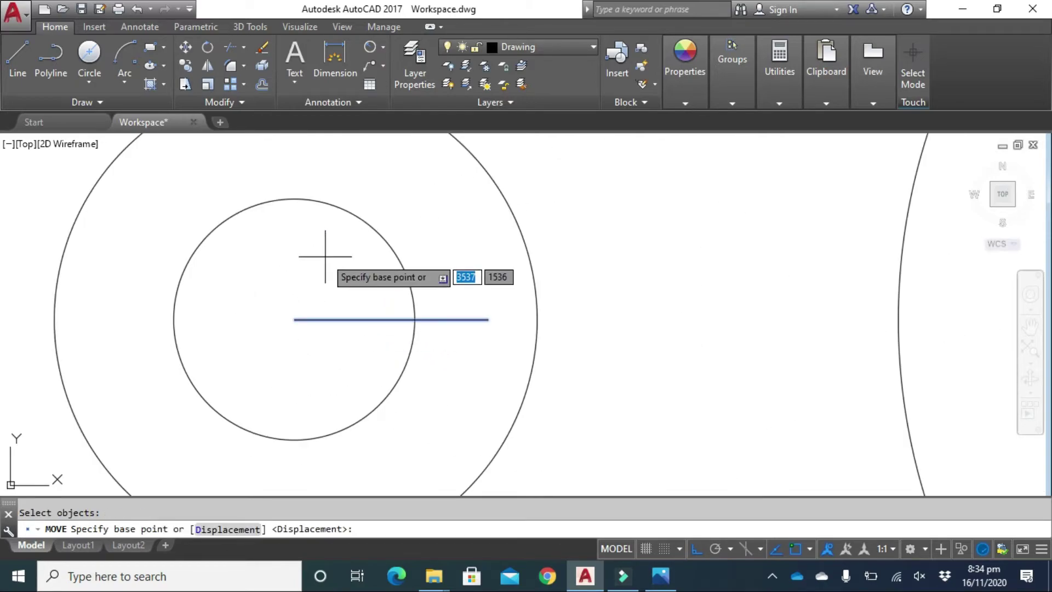
{"action": "left_click", "coordinate": [390, 319]}
{"action": "scroll", "coordinate": [736, 336], "scroll_direction": "down", "scroll_amount": 6}
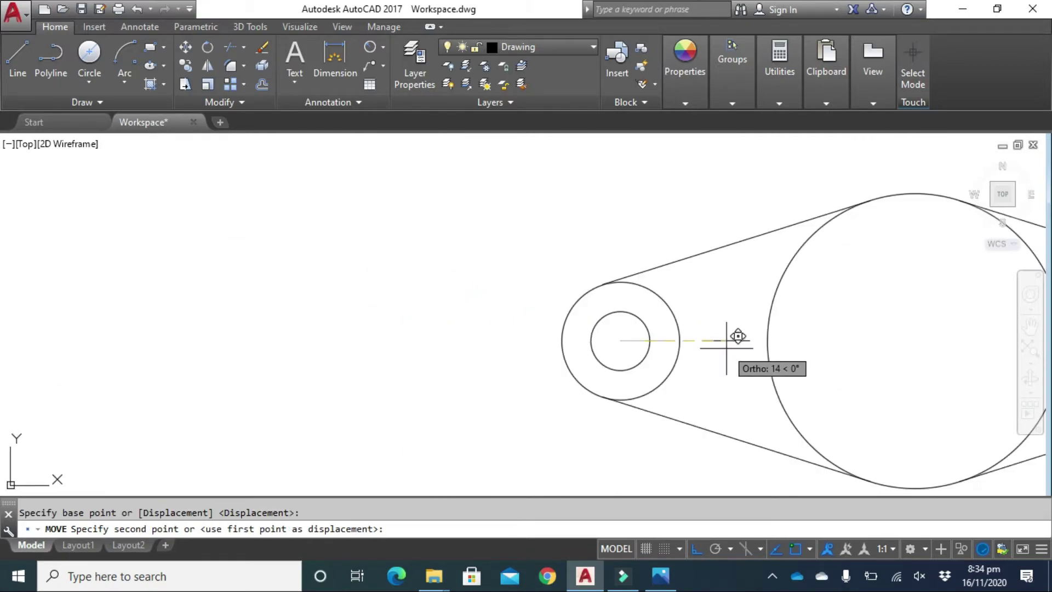
{"action": "mouse_move", "coordinate": [858, 357]}
{"action": "middle_mouse_down"}
{"action": "mouse_move", "coordinate": [880, 384]}
{"action": "mouse_move", "coordinate": [686, 392]}
{"action": "middle_mouse_up"}
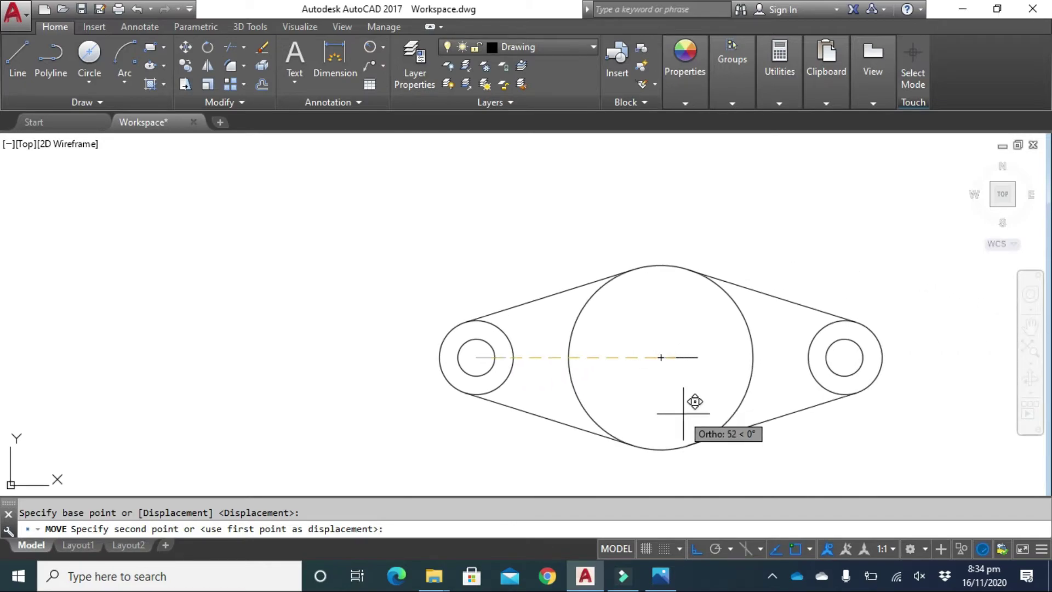
{"action": "scroll", "coordinate": [671, 359], "scroll_direction": "up", "scroll_amount": 6}
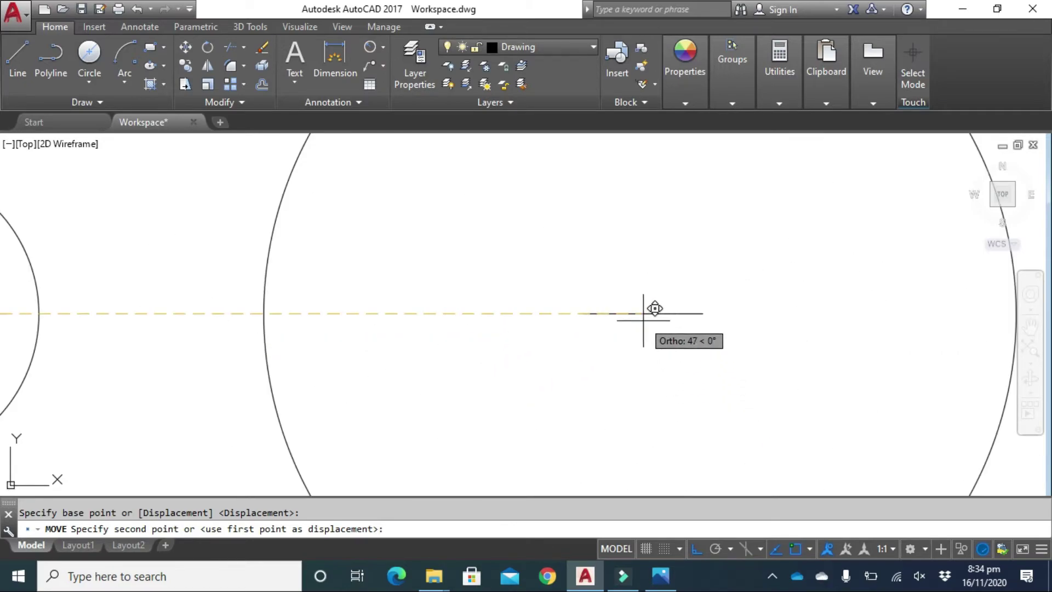
{"action": "scroll", "coordinate": [647, 315], "scroll_direction": "down", "scroll_amount": 6}
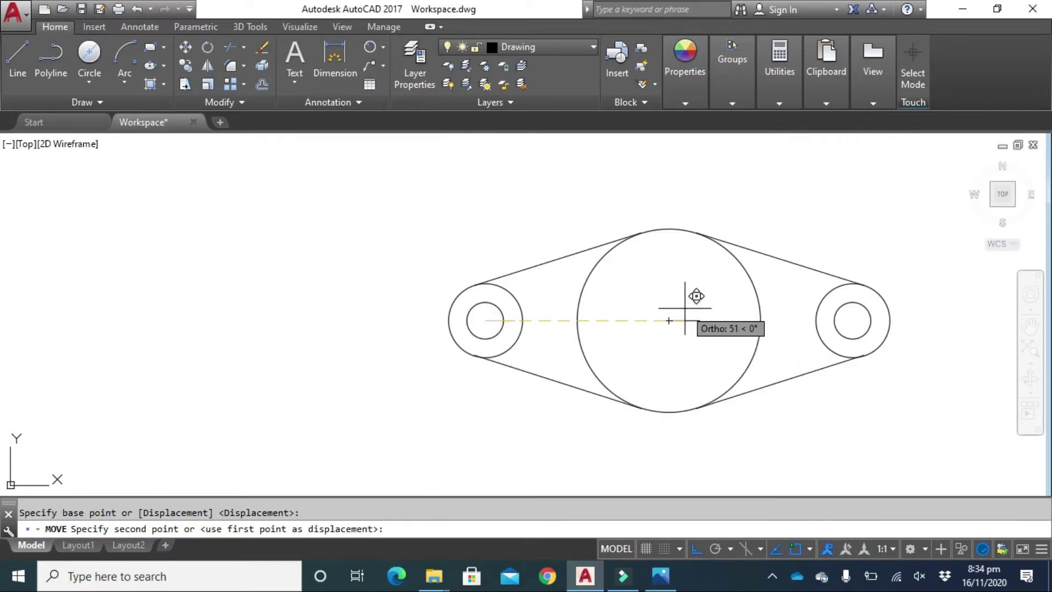
{"action": "left_click", "coordinate": [669, 321]}
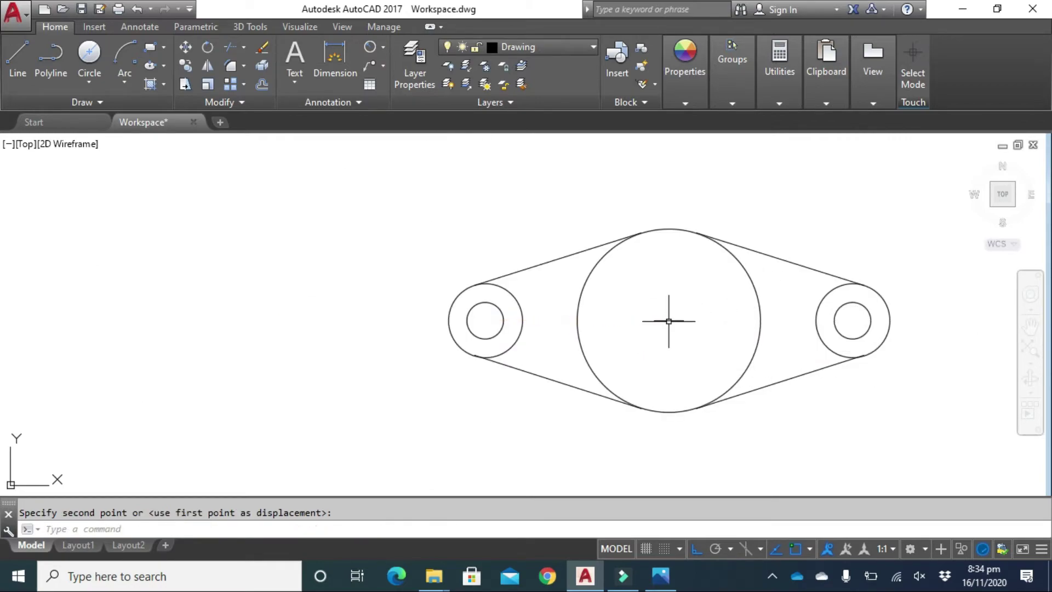
Offset the short central line by 8 above and by 8 below, using the Through option.
{"action": "middle_click_drag", "start_coordinate": [709, 377], "coordinate": [580, 376]}
{"action": "scroll", "coordinate": [578, 365], "scroll_direction": "up", "scroll_amount": 5}
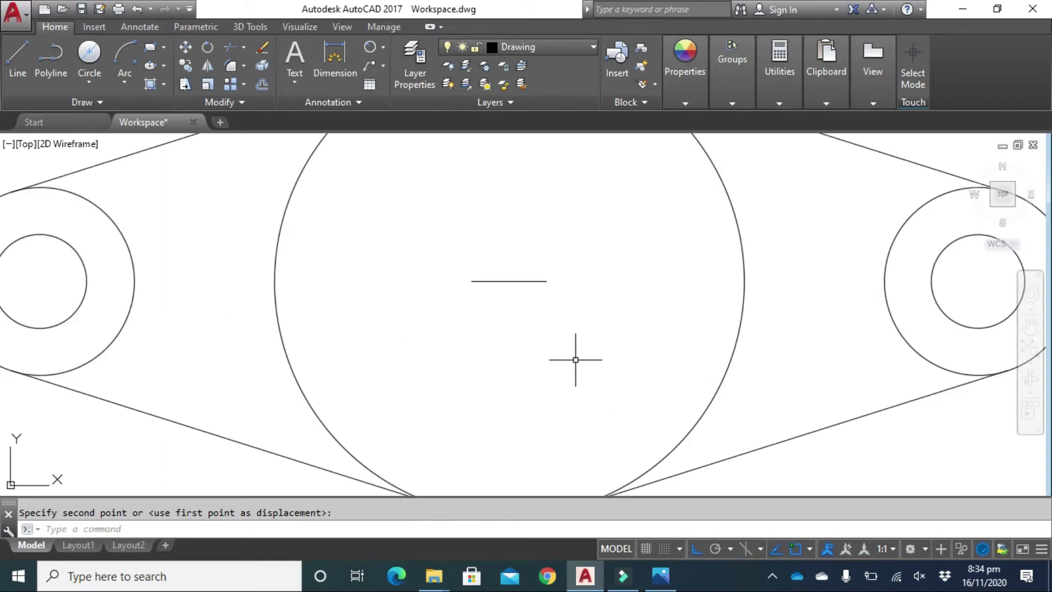
{"action": "scroll", "coordinate": [537, 332], "scroll_direction": "down", "scroll_amount": 3}
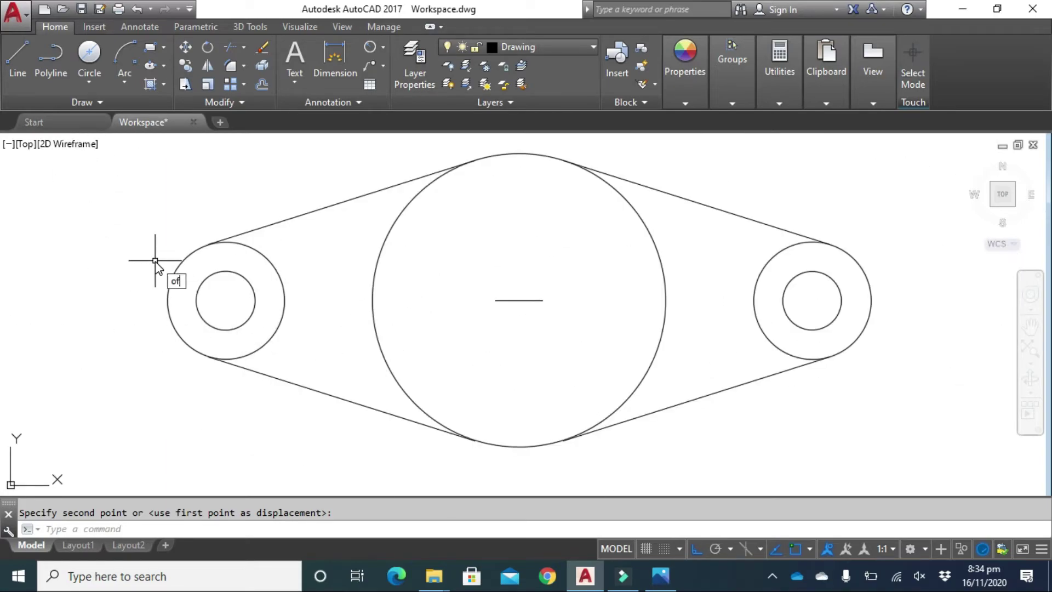
{"action": "key", "text": "Return"}
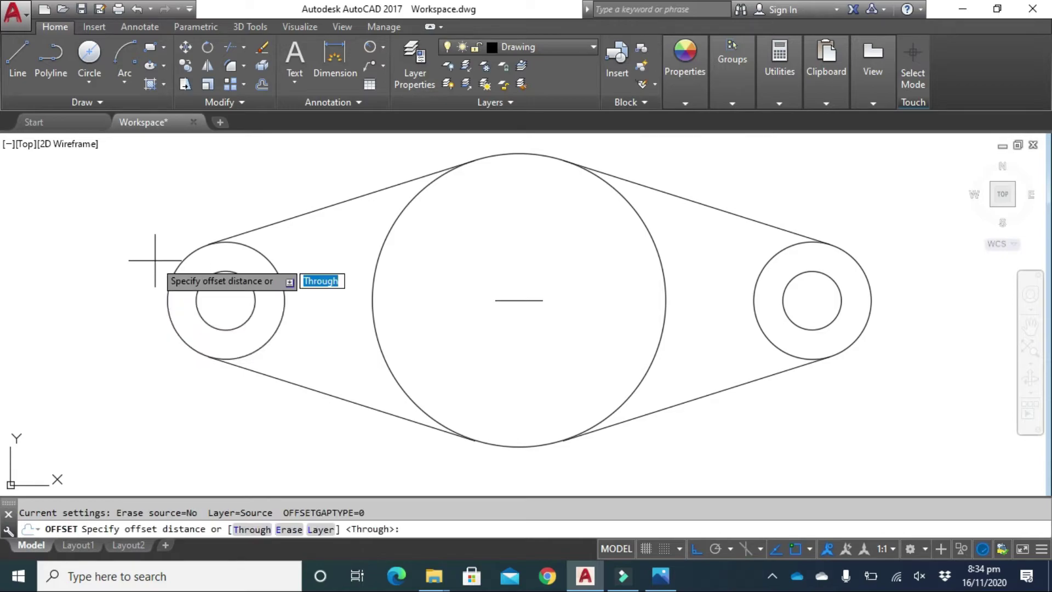
{"action": "type", "text": "T"}
{"action": "key", "text": "Return"}
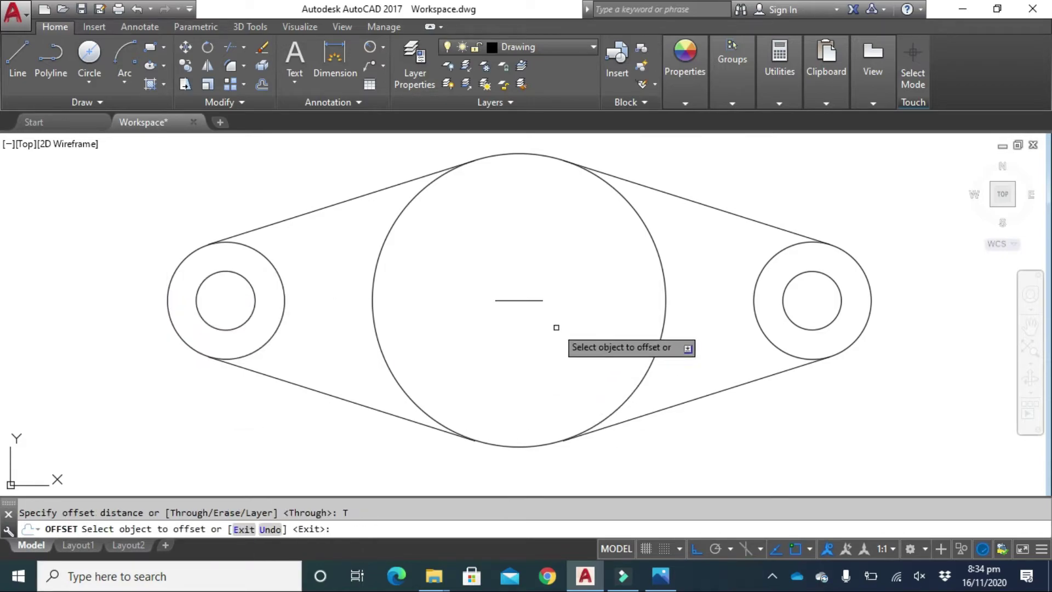
{"action": "left_click", "coordinate": [521, 299]}
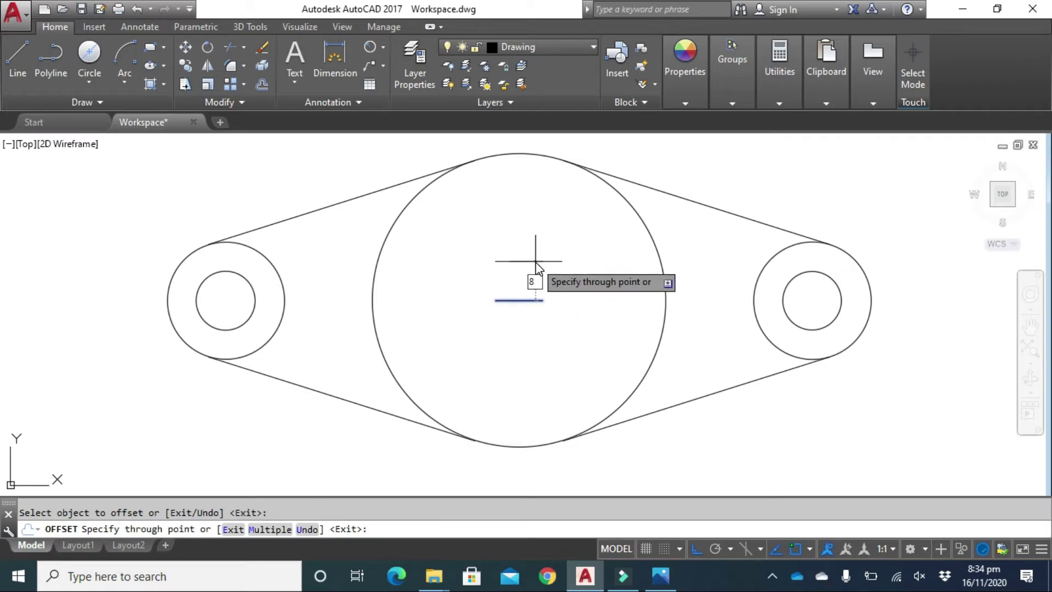
{"action": "key", "text": "Return"}
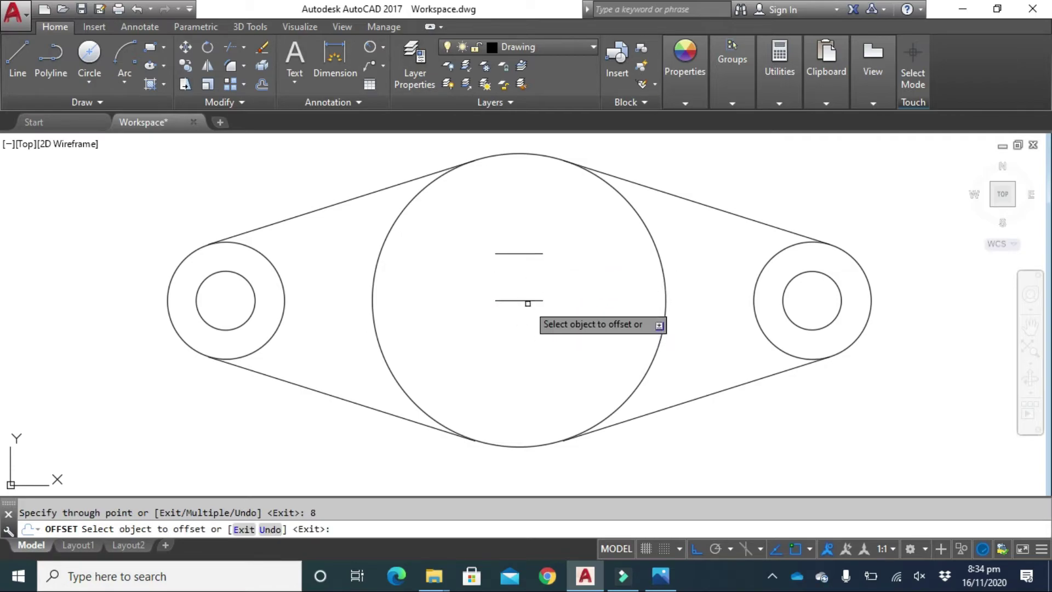
{"action": "left_click", "coordinate": [528, 301]}
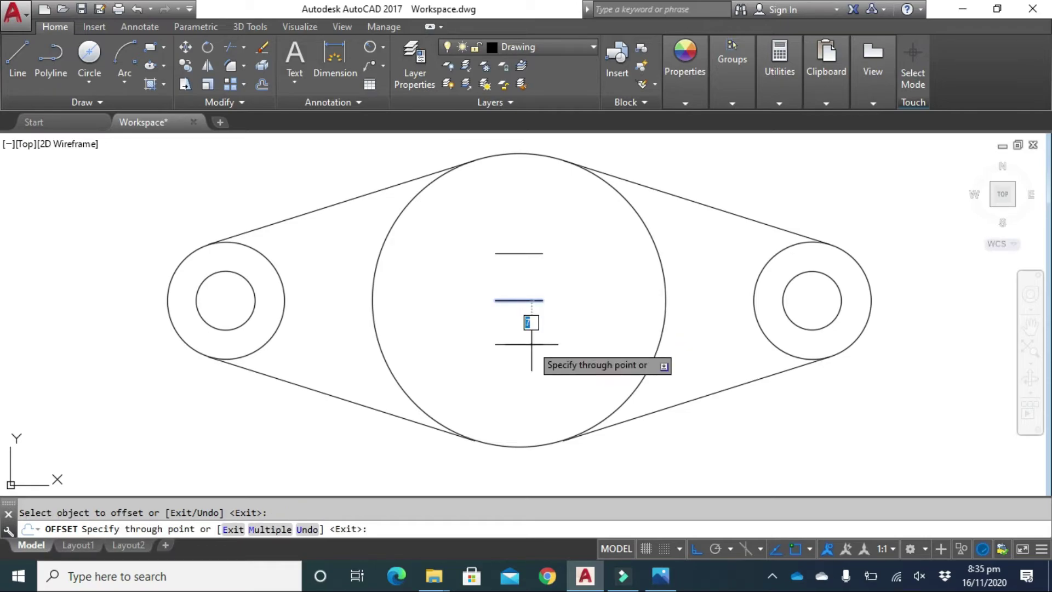
{"action": "type", "text": "8"}
{"action": "key", "text": "Return"}
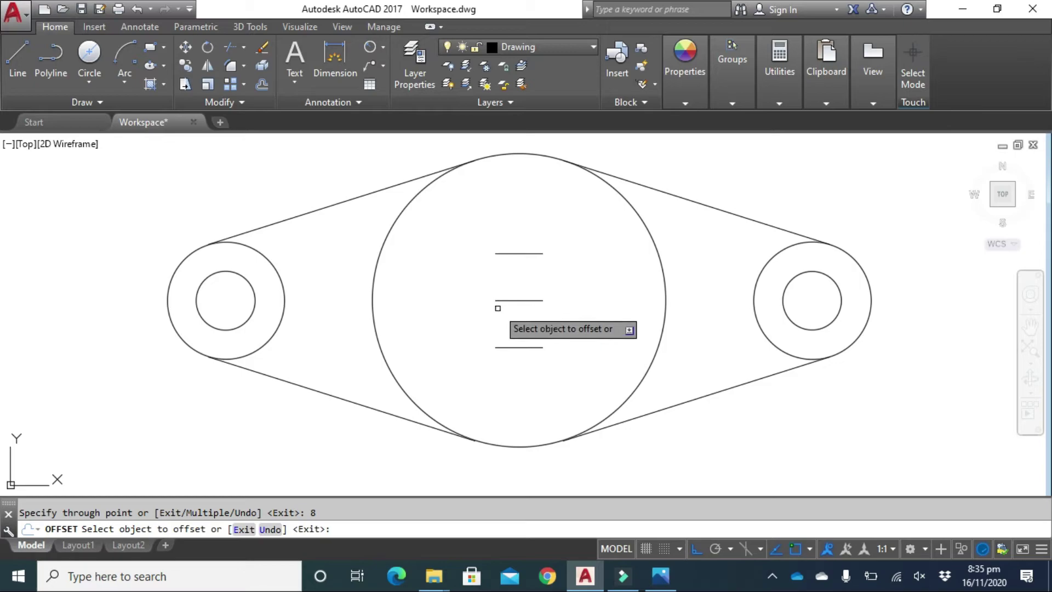
{"action": "key", "text": "Escape"}
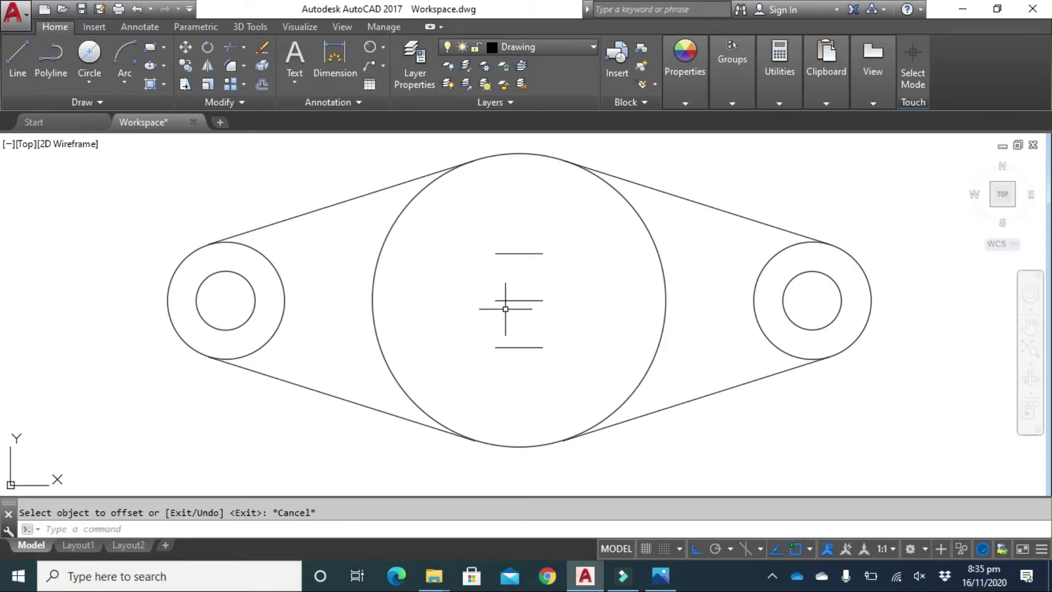
Close the slot's left end with a Start, Center, End arc from the upper line to the lower line, centred on the middle line's left endpoint.
{"action": "left_click", "coordinate": [126, 86]}
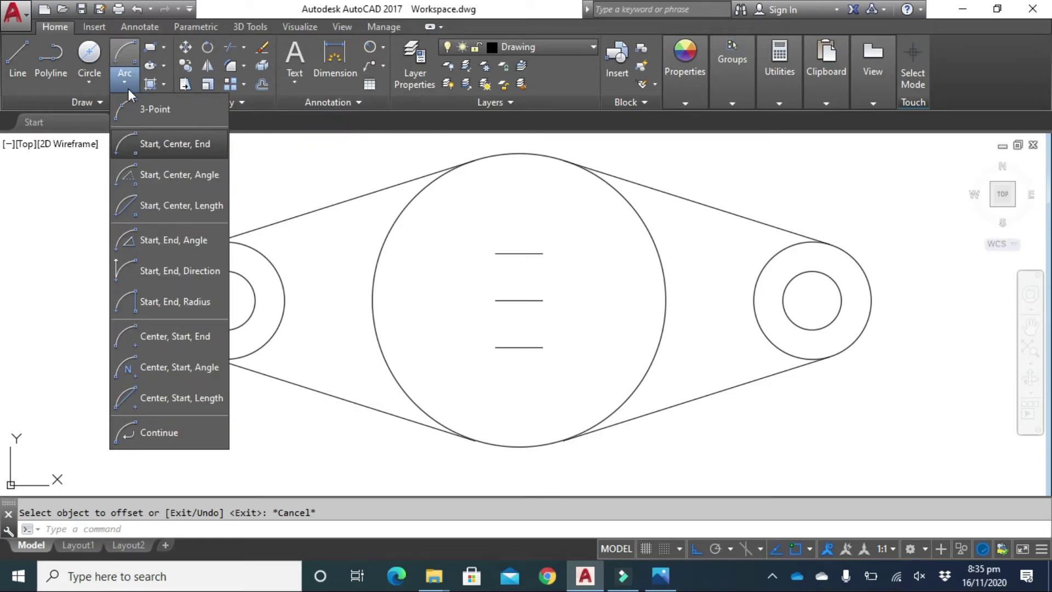
{"action": "left_click", "coordinate": [186, 144]}
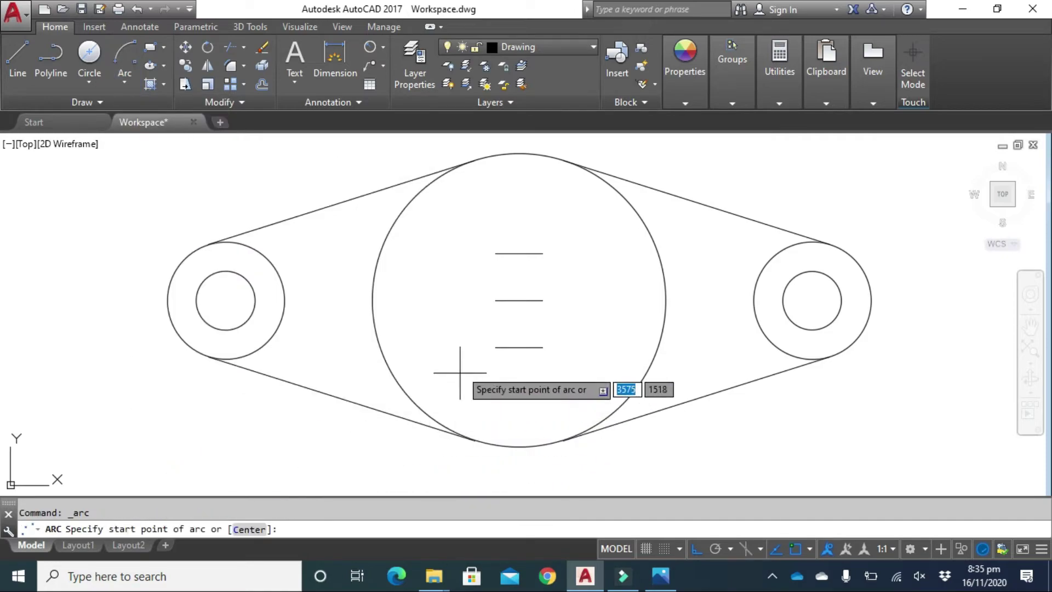
{"action": "left_click", "coordinate": [496, 253]}
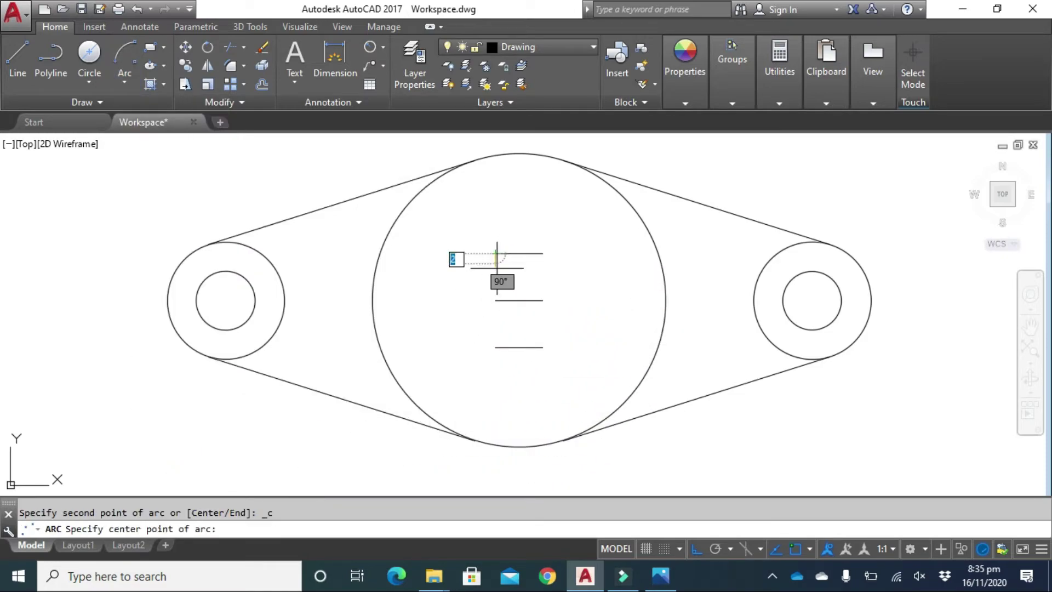
{"action": "left_click", "coordinate": [495, 301]}
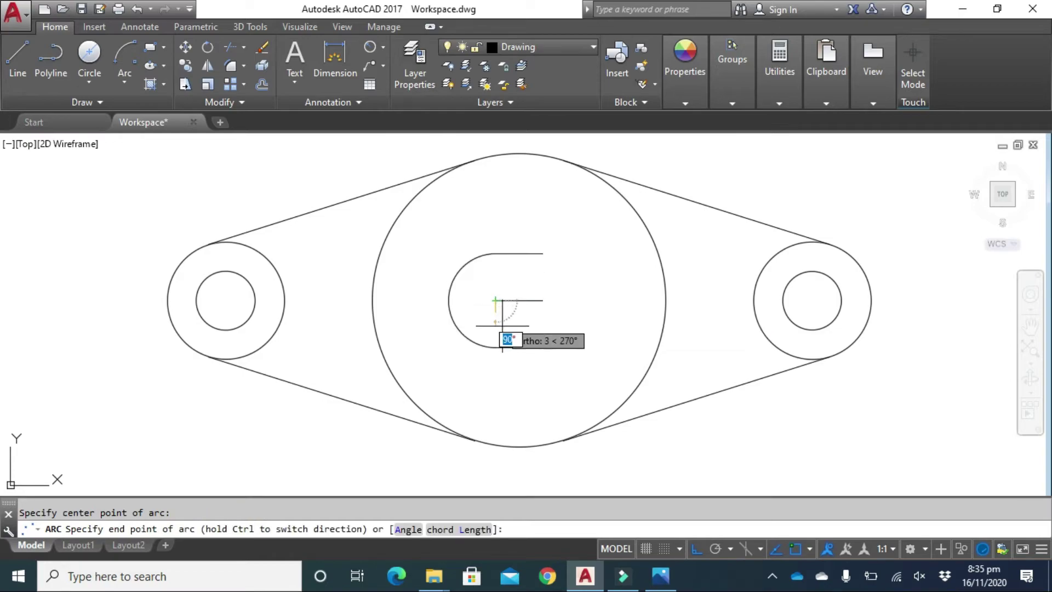
{"action": "left_click", "coordinate": [496, 348]}
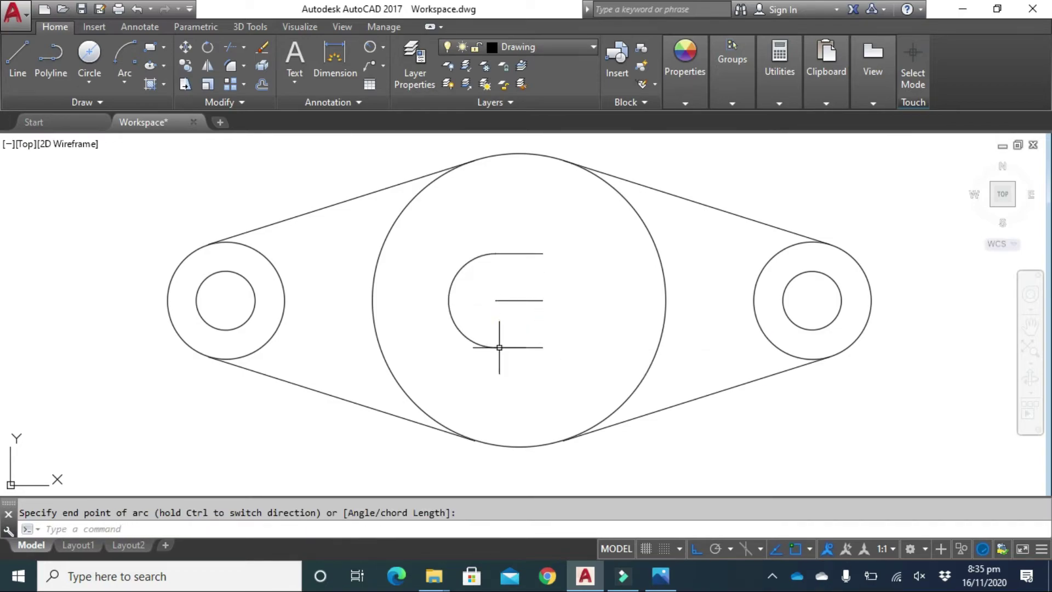
Close the slot's right end with an arc centred on the middle line's right endpoint, and delete the middle construction line.
{"action": "left_click", "coordinate": [124, 55]}
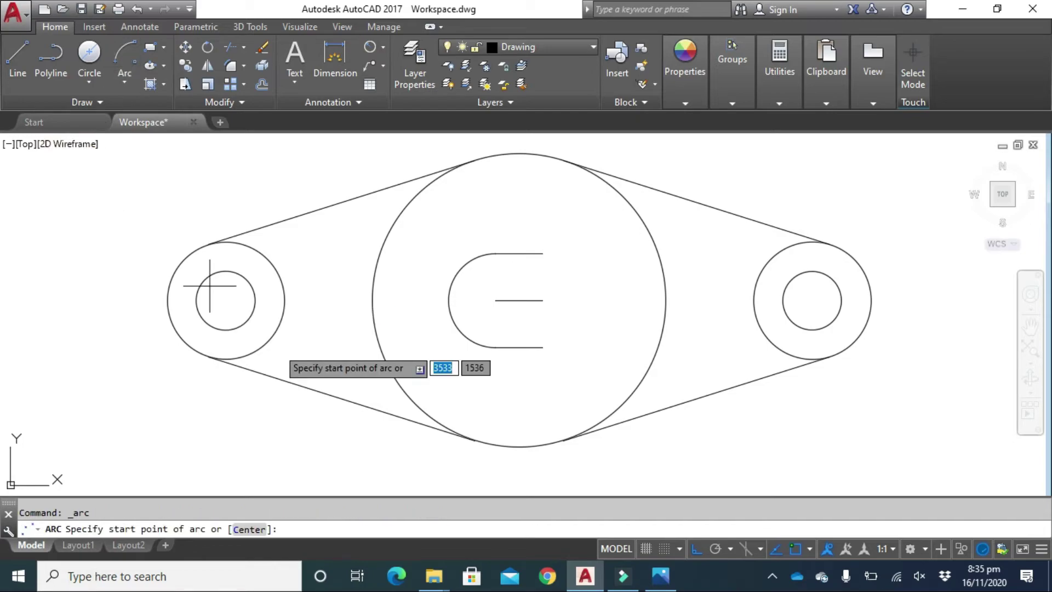
{"action": "left_click", "coordinate": [543, 347]}
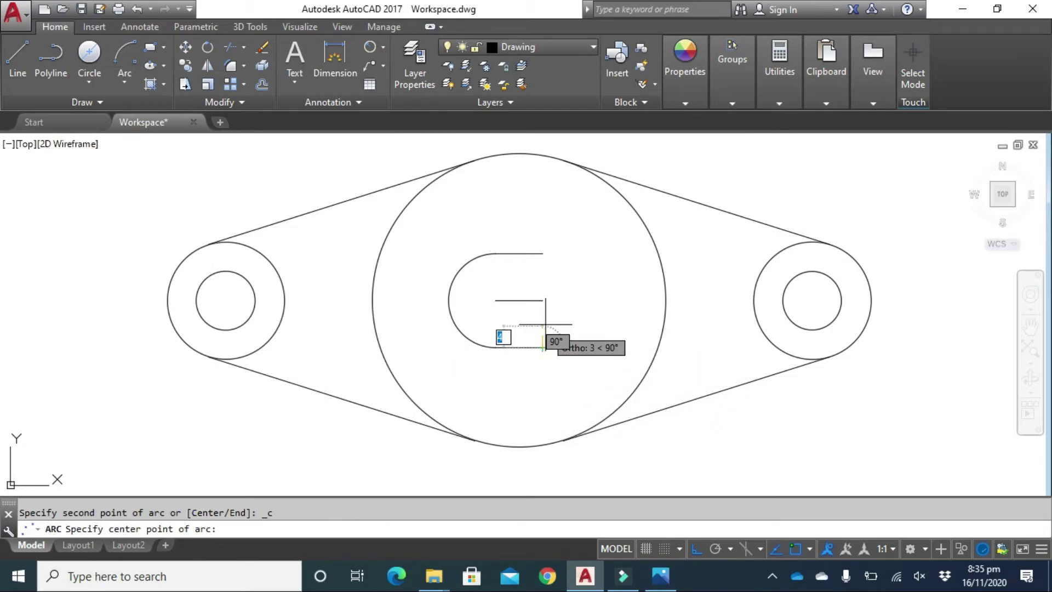
{"action": "left_click", "coordinate": [542, 300]}
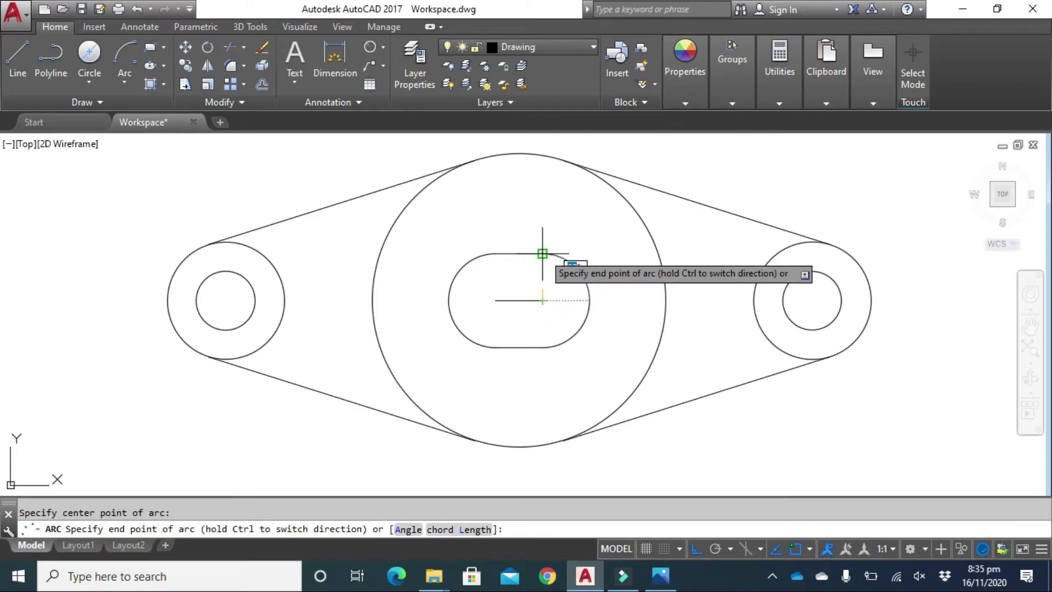
{"action": "left_click", "coordinate": [542, 254]}
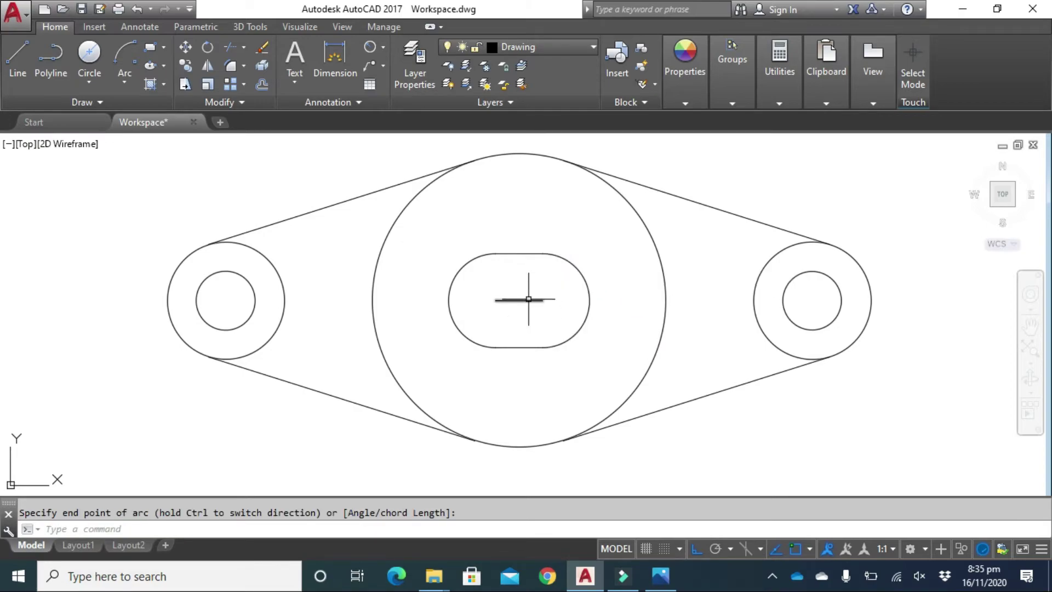
{"action": "left_click", "coordinate": [525, 301]}
{"action": "key", "text": "Delete"}
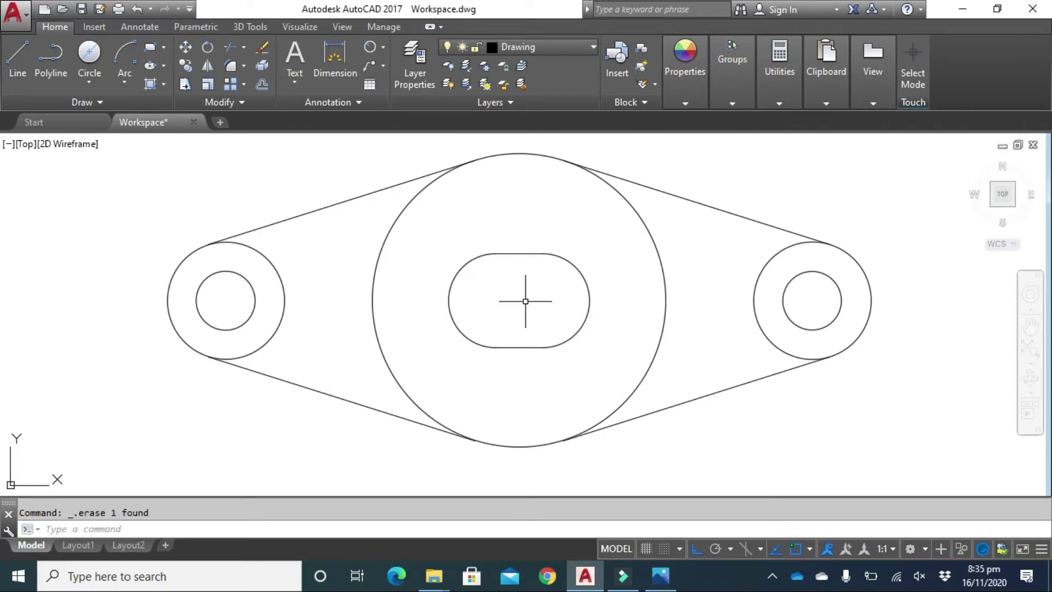
Trim away the inner arcs of the large central circle and both outer end circles, leaving only the gasket's outline.
{"action": "scroll", "coordinate": [534, 293], "scroll_direction": "down", "scroll_amount": 4}
{"action": "scroll", "coordinate": [527, 288], "scroll_direction": "up", "scroll_amount": 2}
{"action": "scroll", "coordinate": [527, 289], "scroll_direction": "up", "scroll_amount": 2}
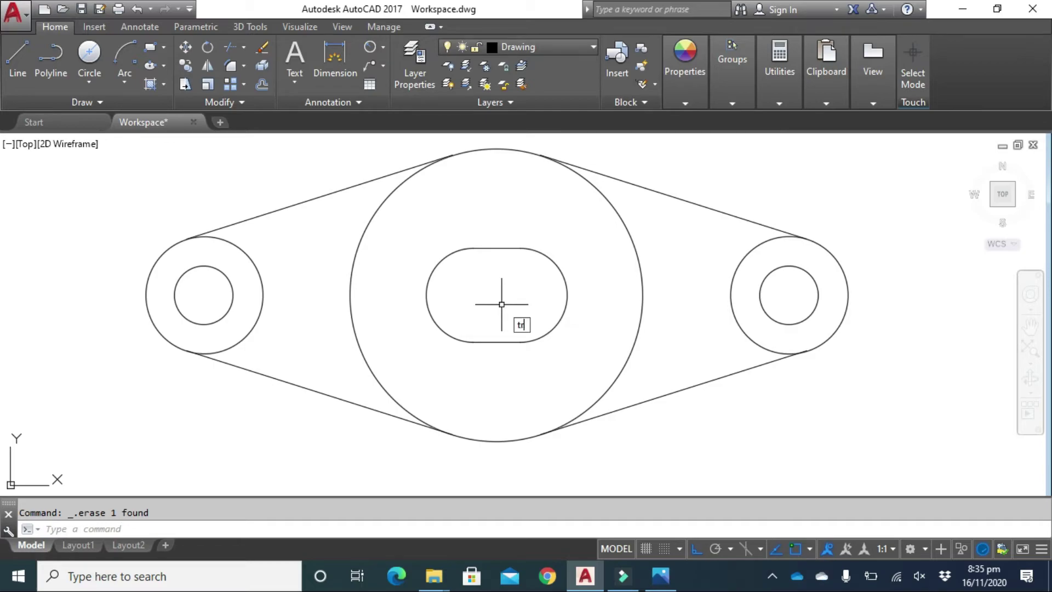
{"action": "key", "text": "Return"}
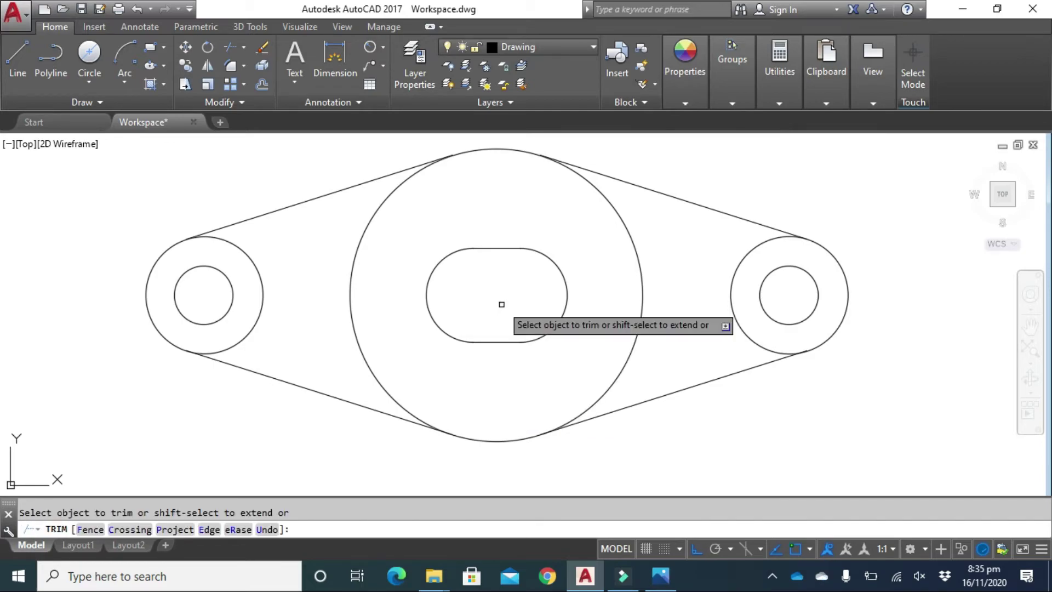
{"action": "left_click", "coordinate": [369, 276]}
{"action": "left_click", "coordinate": [328, 298]}
{"action": "left_click", "coordinate": [271, 281]}
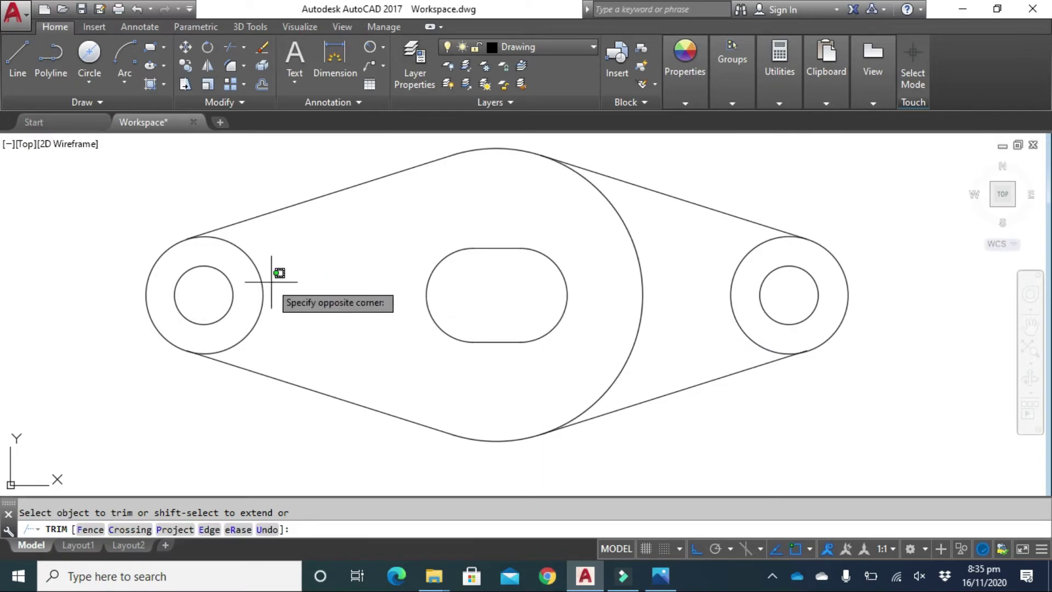
{"action": "left_click", "coordinate": [257, 293]}
{"action": "left_click", "coordinate": [658, 290]}
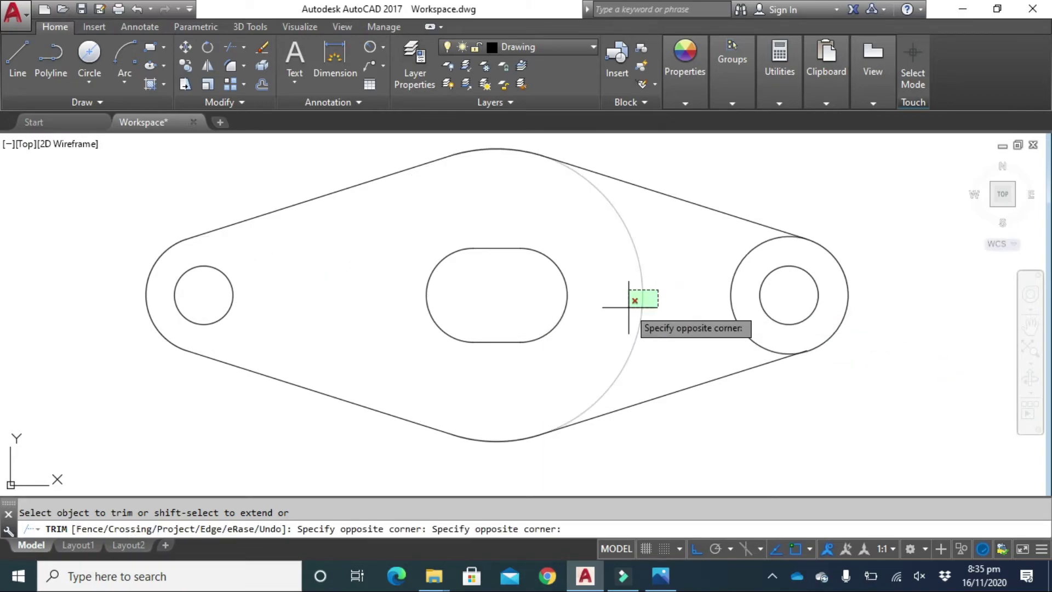
{"action": "left_click", "coordinate": [629, 307]}
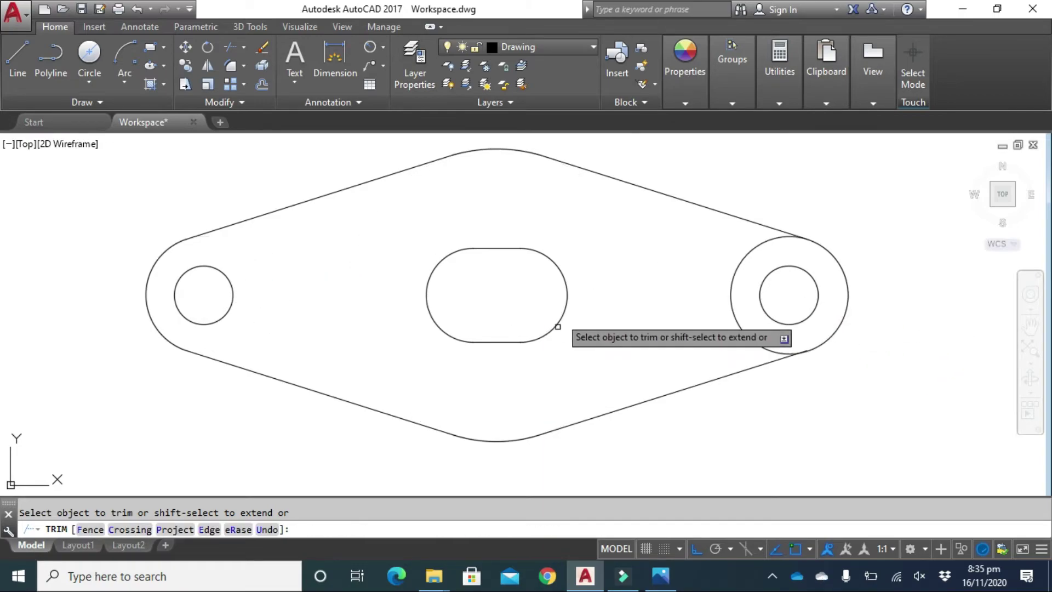
{"action": "left_click", "coordinate": [755, 290]}
{"action": "left_click", "coordinate": [684, 312]}
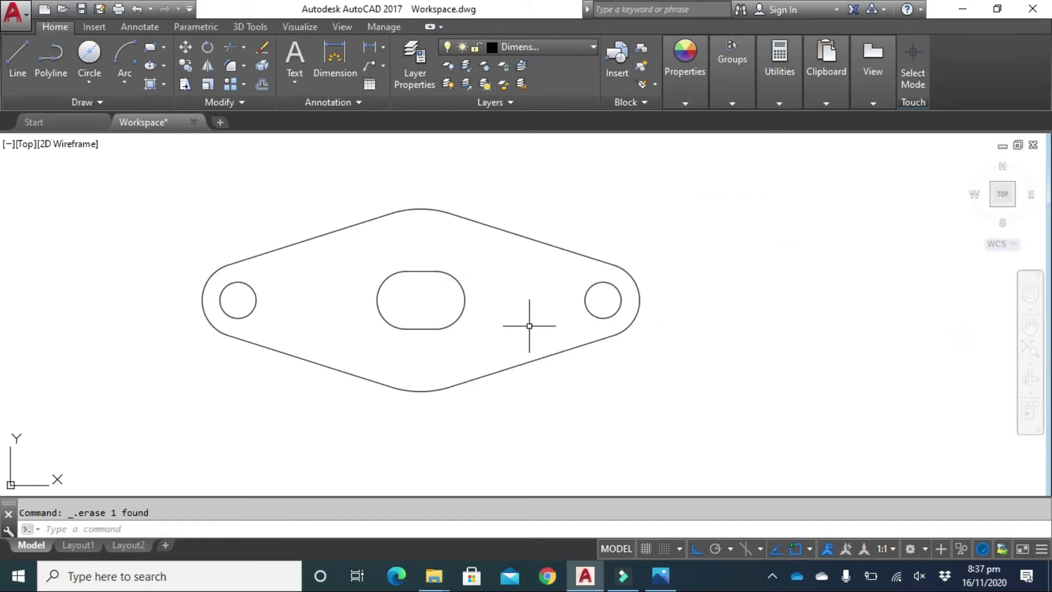
With the dimension layer current, draw a horizontal centre line between the centres of the two small holes.
{"action": "middle_click_drag", "start_coordinate": [529, 327], "coordinate": [600, 334]}
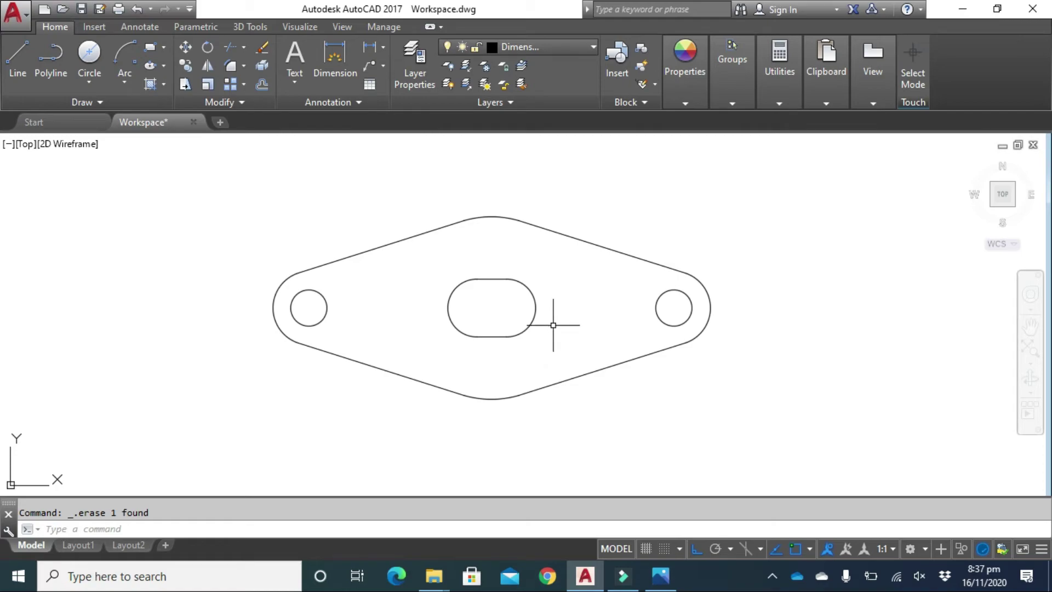
{"action": "left_click", "coordinate": [567, 49]}
{"action": "left_click", "coordinate": [530, 103]}
{"action": "left_click", "coordinate": [16, 55]}
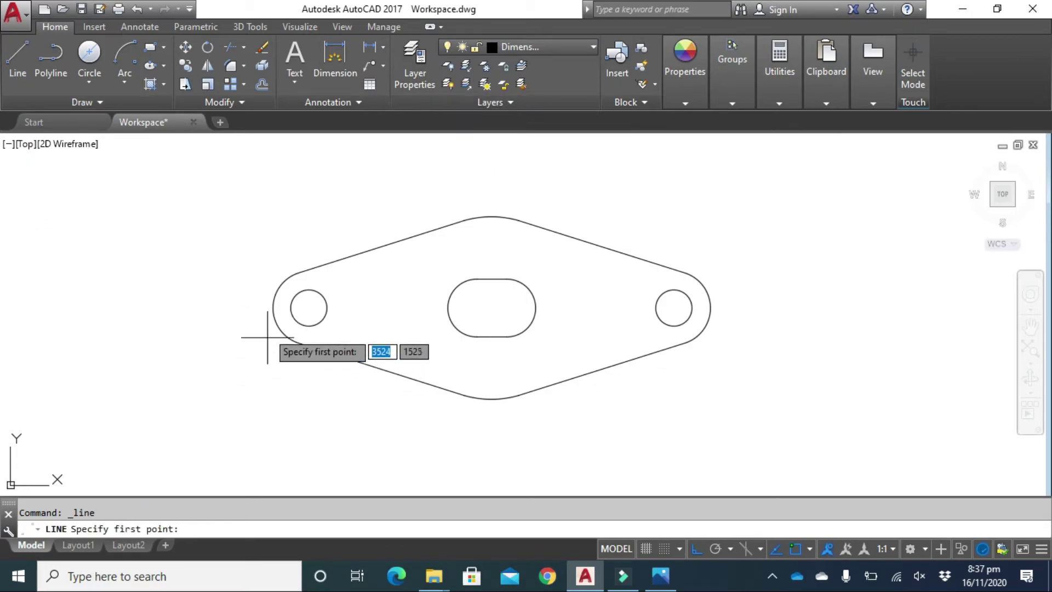
{"action": "left_click", "coordinate": [309, 308]}
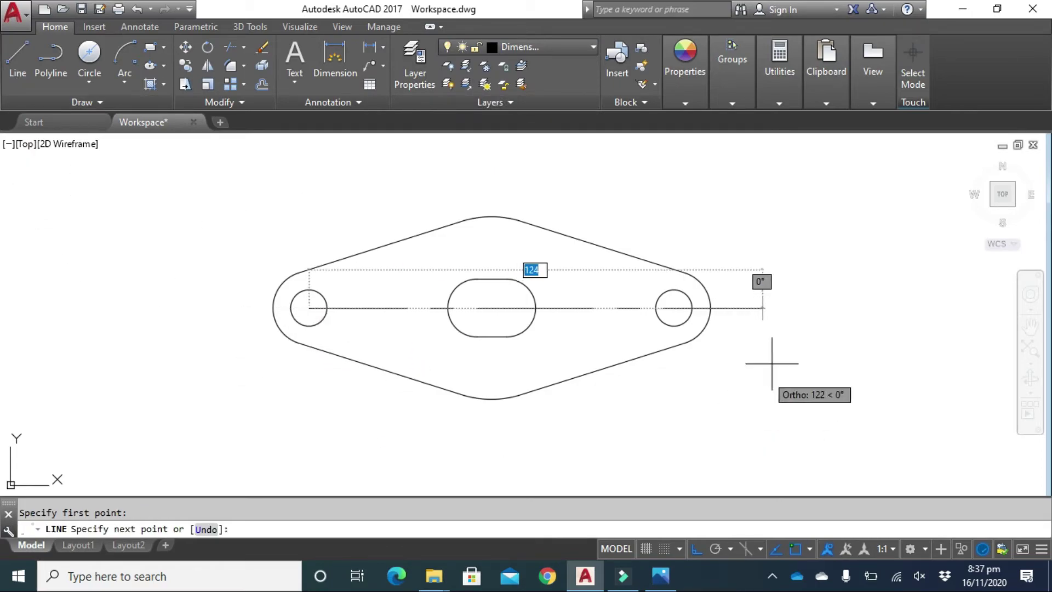
{"action": "left_click", "coordinate": [674, 308]}
{"action": "key", "text": "Escape"}
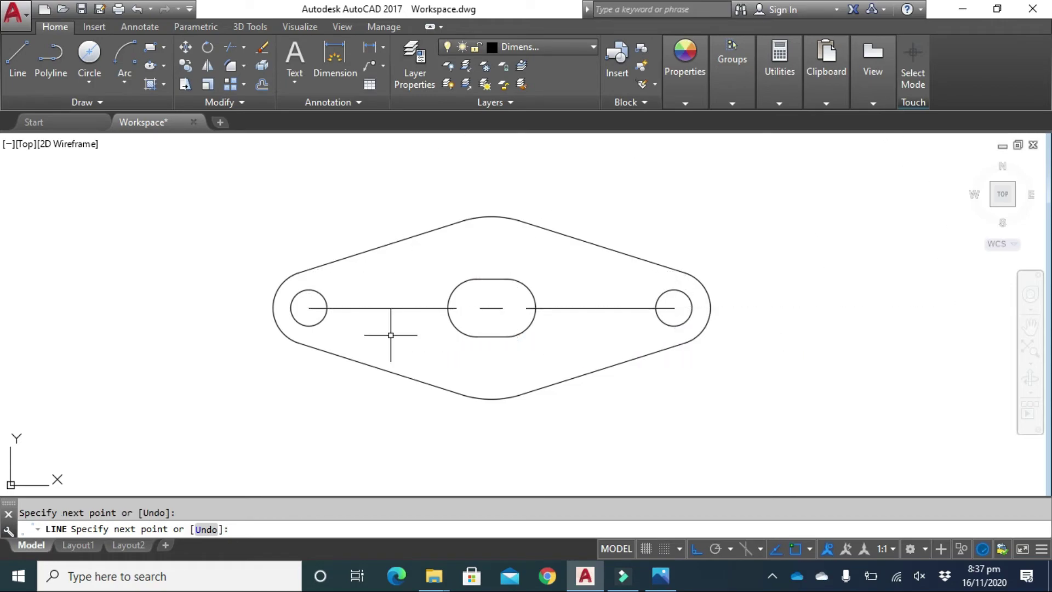
Draw a vertical centre line through the slot's centre, extending slightly beyond the gasket outline above and below.
{"action": "left_click", "coordinate": [16, 60]}
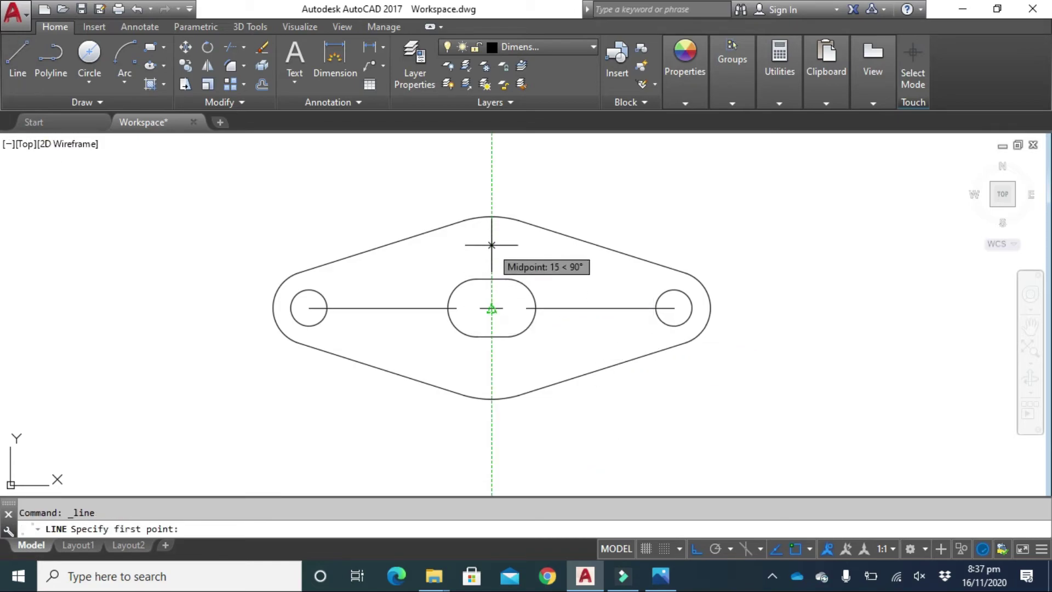
{"action": "left_click", "coordinate": [492, 193]}
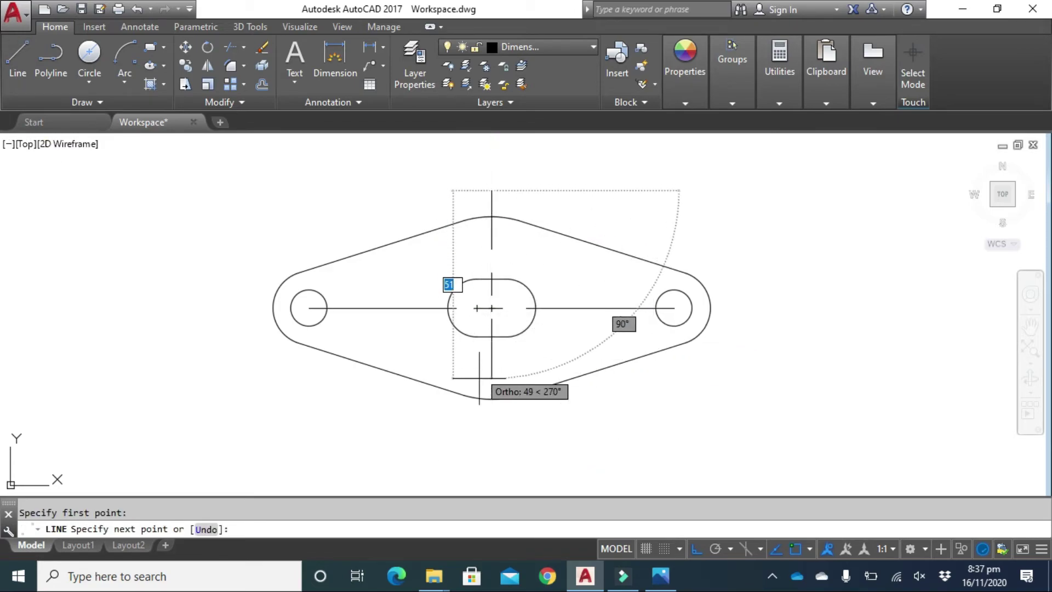
{"action": "left_click", "coordinate": [483, 427]}
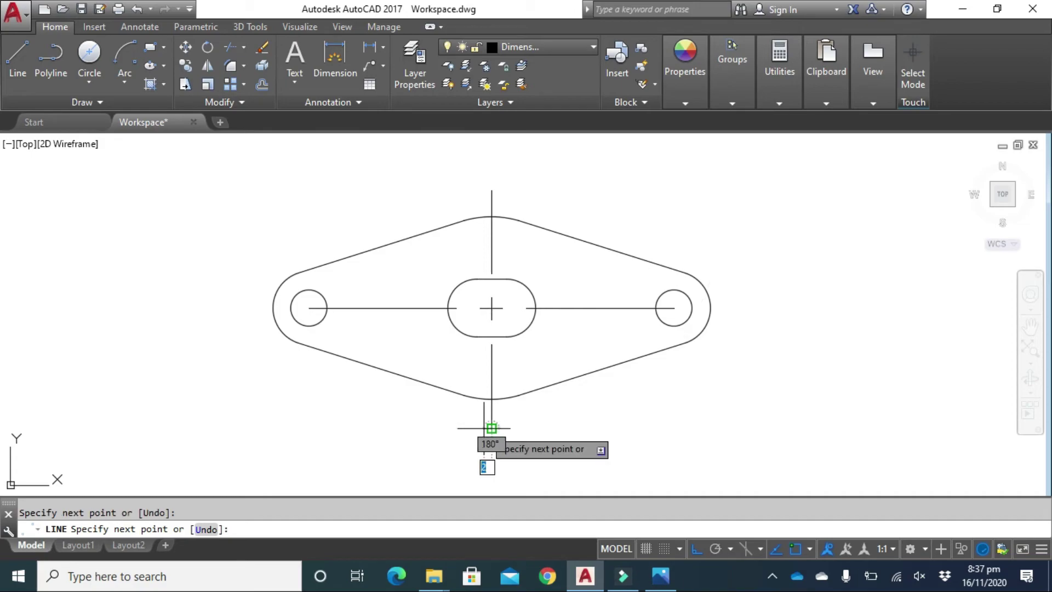
{"action": "key", "text": "Escape"}
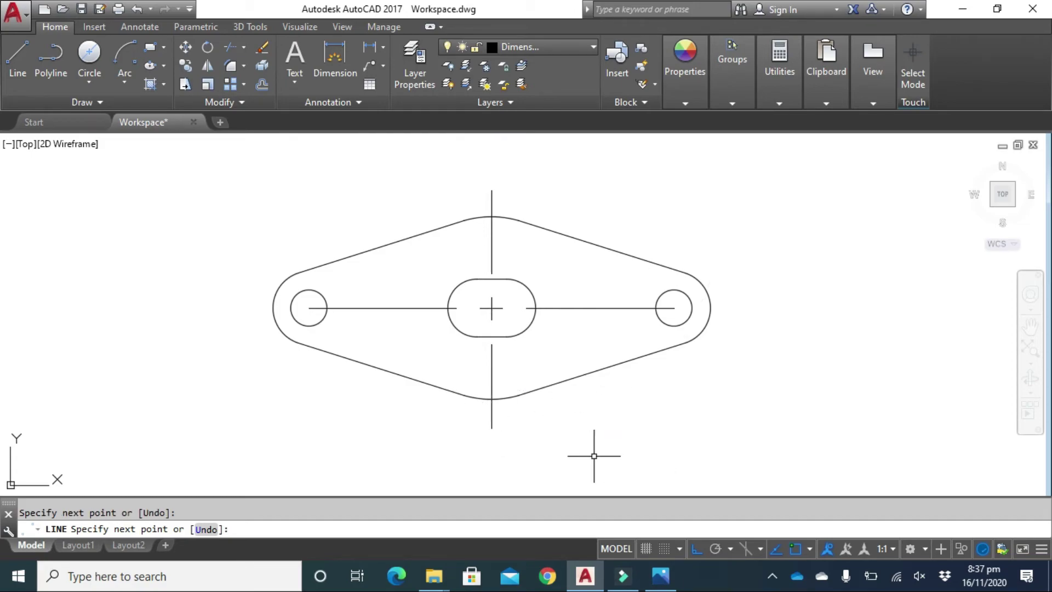
Draw a circle of diameter 50 centred on the midpoint of the horizontal centre line, using Center, Diameter.
{"action": "left_click", "coordinate": [80, 59]}
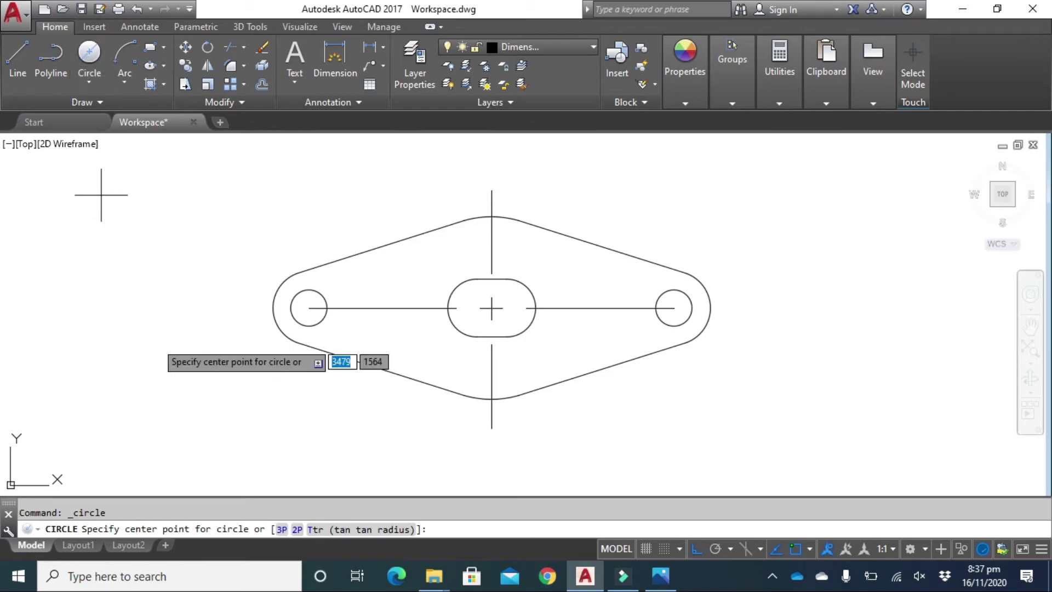
{"action": "left_click", "coordinate": [90, 87]}
{"action": "left_click", "coordinate": [131, 134]}
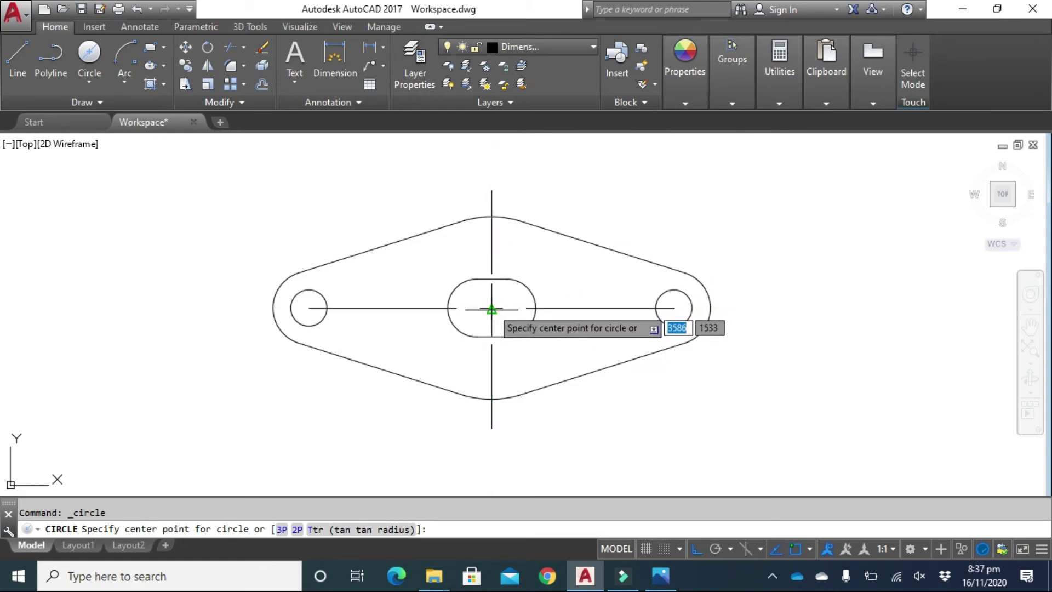
{"action": "left_click", "coordinate": [491, 309]}
{"action": "type", "text": "50"}
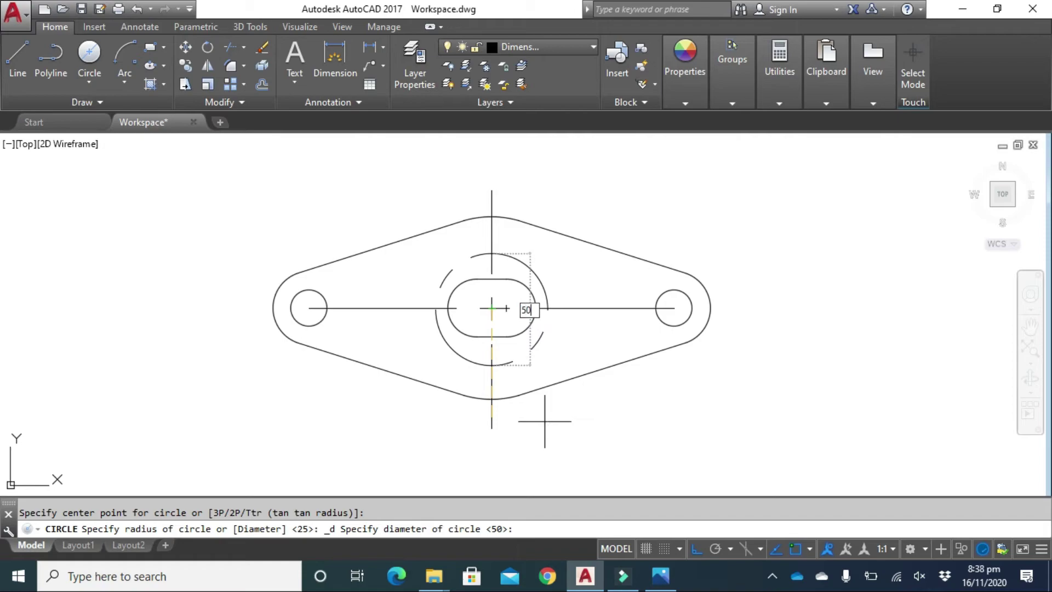
{"action": "key", "text": "Return"}
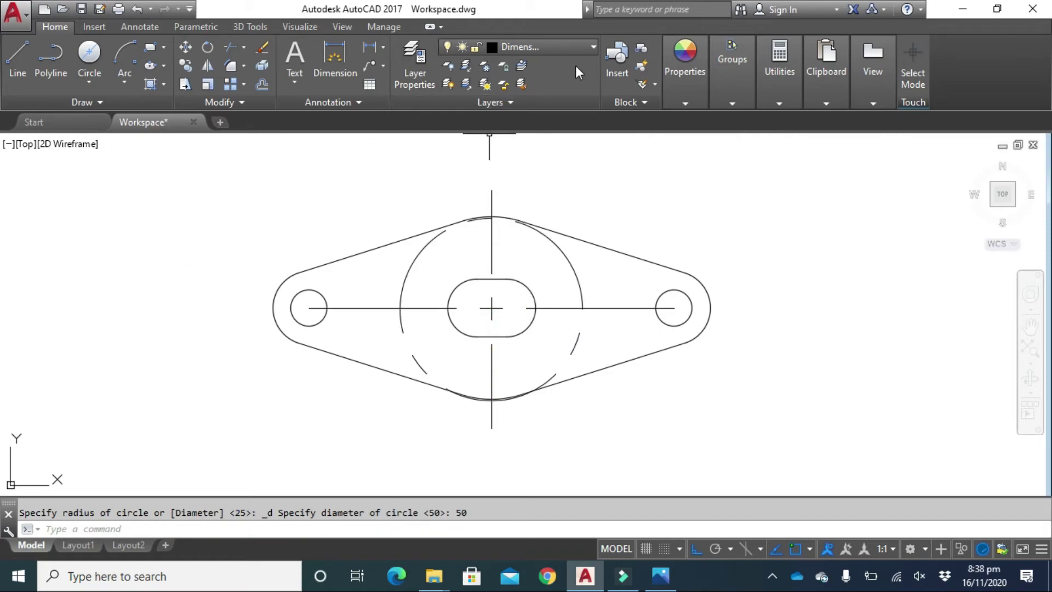
Make layer 0 current and add a horizontal linear dimension between the two hole centres, placed above the gasket.
{"action": "left_click", "coordinate": [571, 49]}
{"action": "left_click", "coordinate": [535, 66]}
{"action": "left_click", "coordinate": [372, 50]}
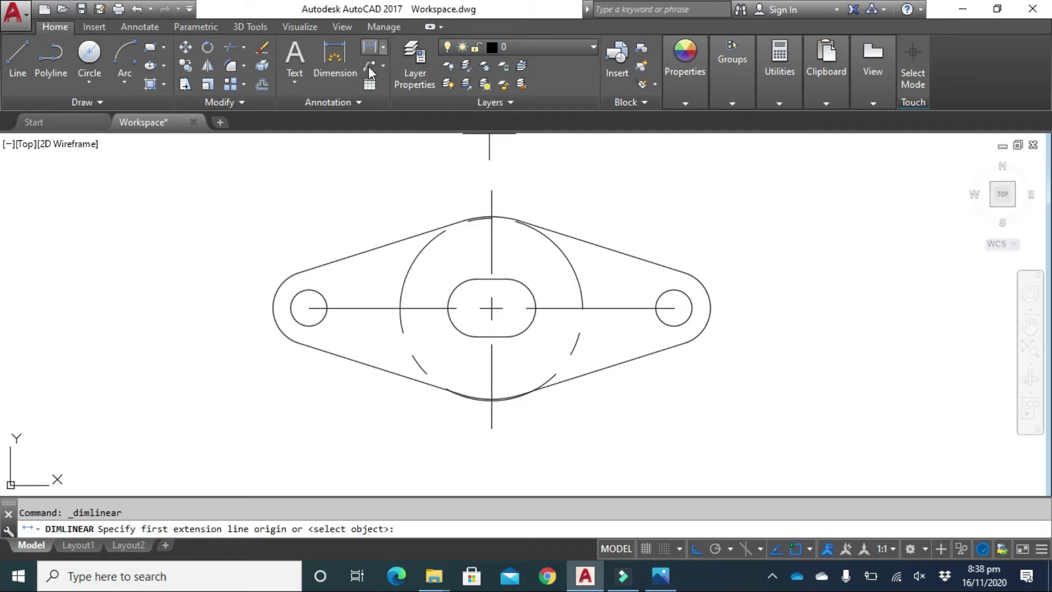
{"action": "left_click", "coordinate": [309, 308]}
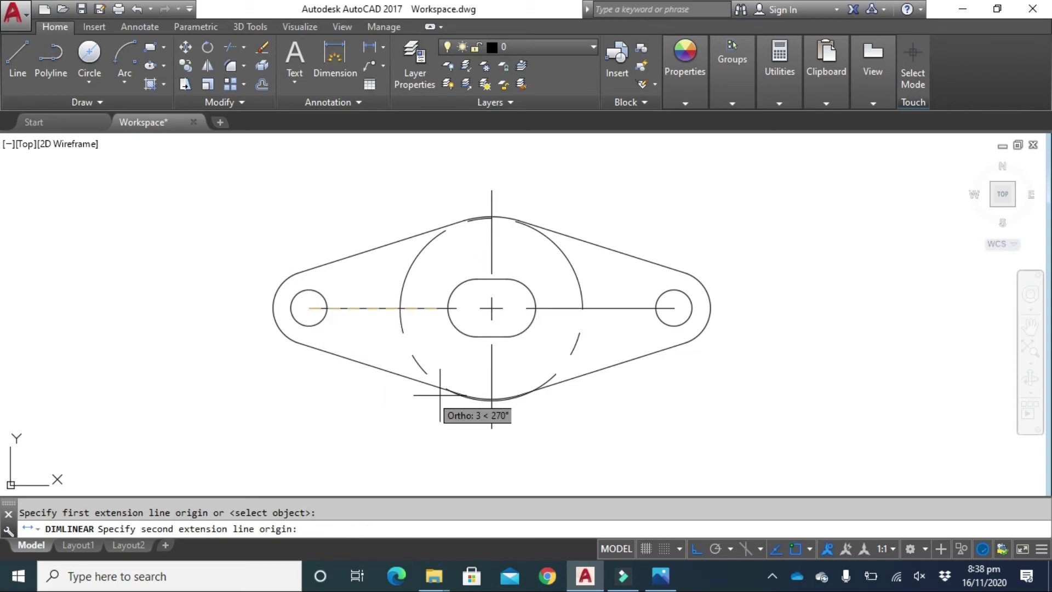
{"action": "left_click", "coordinate": [674, 308]}
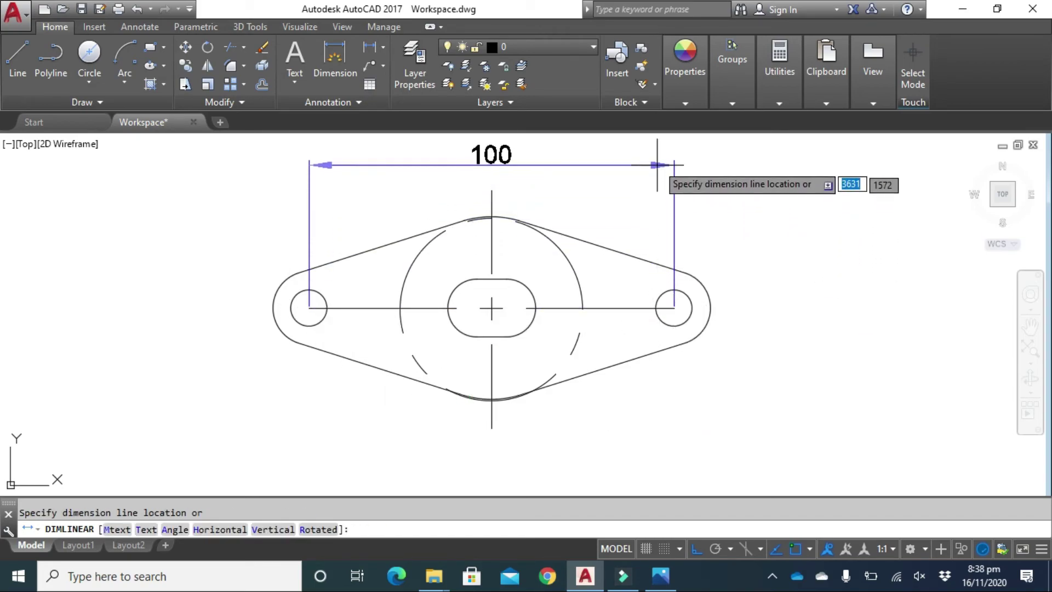
{"action": "left_click", "coordinate": [657, 159]}
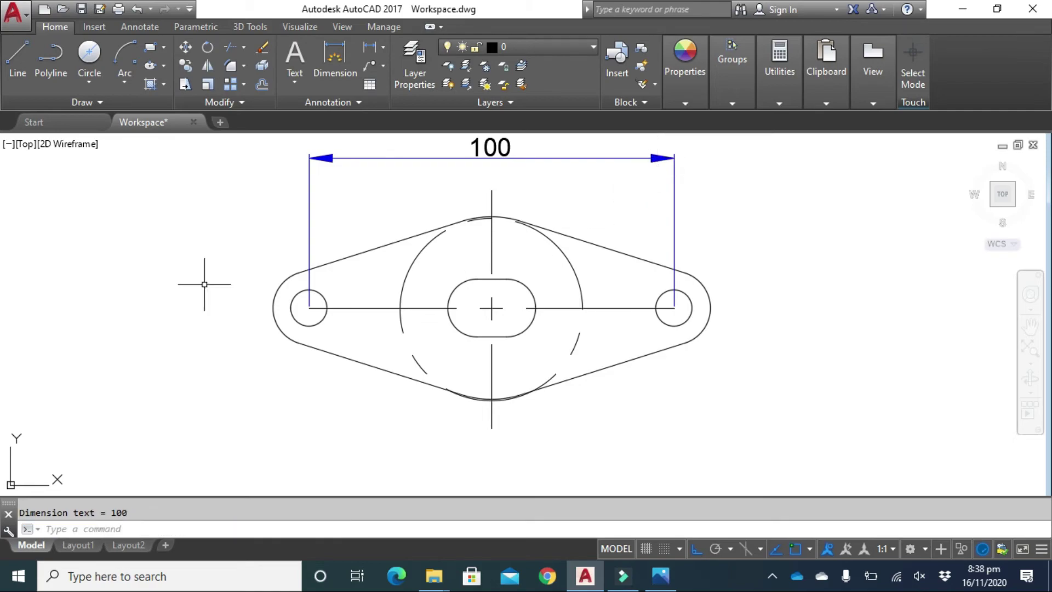
Add a radius dimension to the gasket's right rounded end, placed outside the outline above and to its right.
{"action": "left_click", "coordinate": [385, 47]}
{"action": "left_click", "coordinate": [402, 199]}
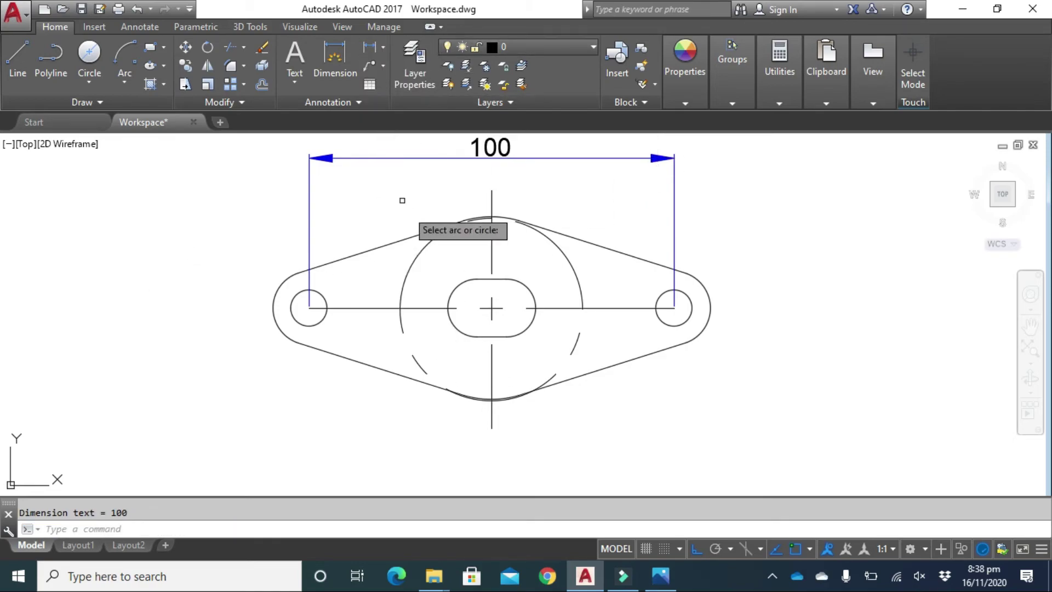
{"action": "left_click", "coordinate": [693, 310]}
{"action": "left_click", "coordinate": [745, 224]}
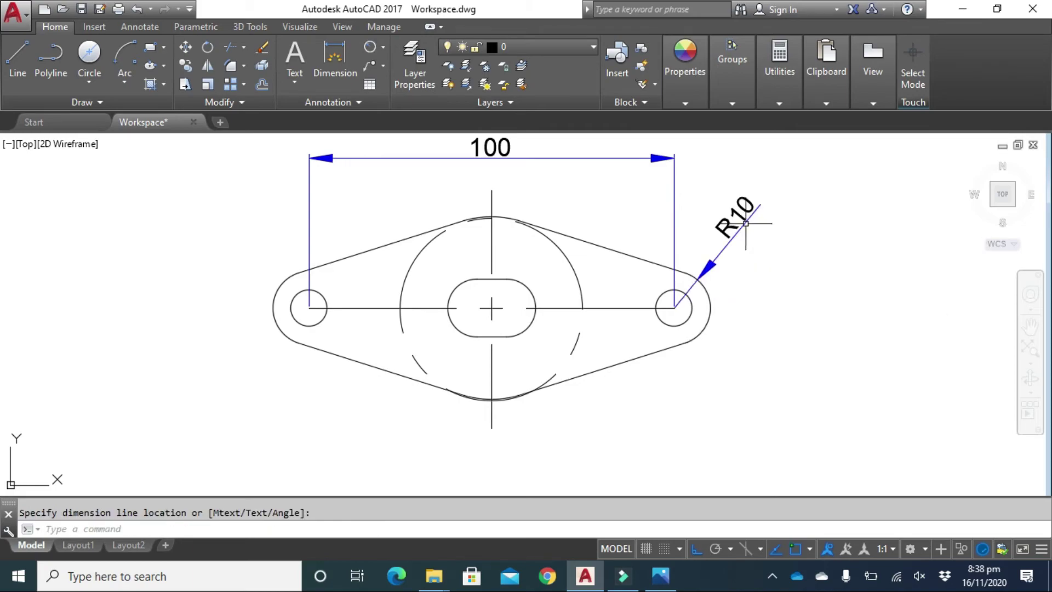
Add a diameter dimension to the gasket's right rounded end, placed outside the outline below and to its right.
{"action": "left_click", "coordinate": [384, 48]}
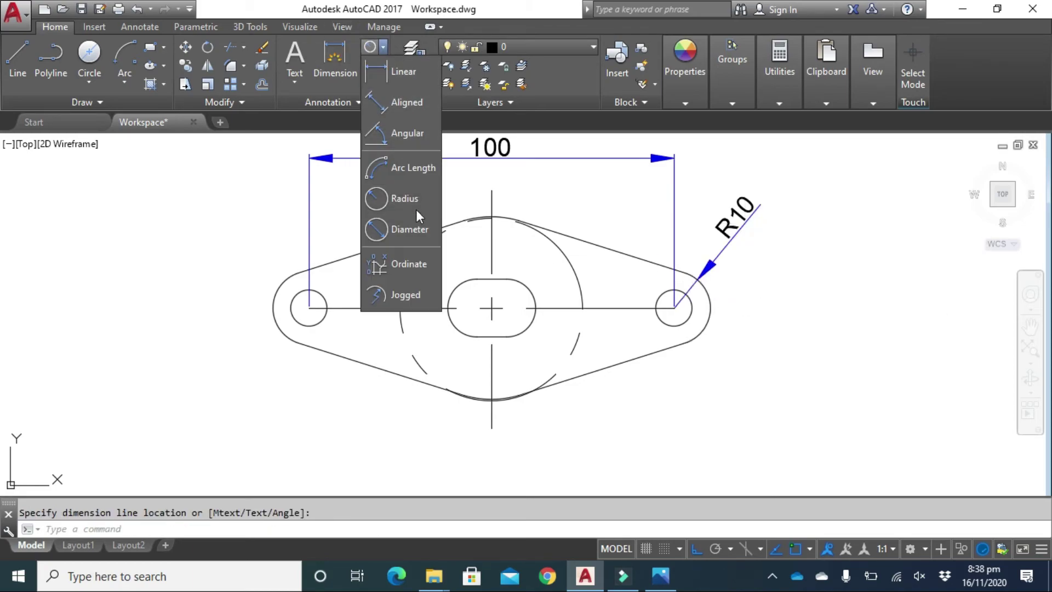
{"action": "left_click", "coordinate": [405, 236]}
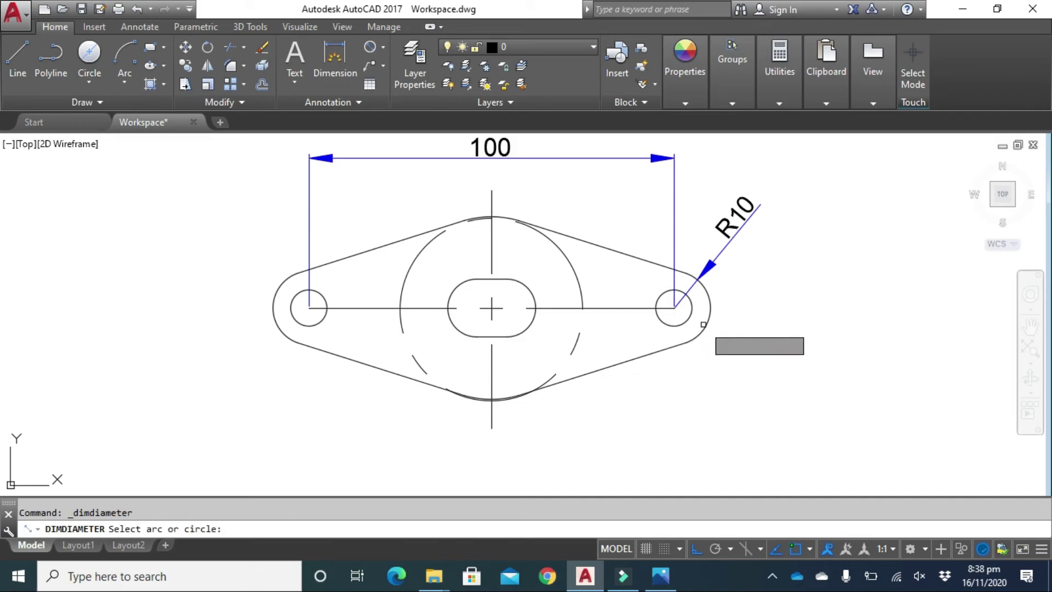
{"action": "left_click", "coordinate": [690, 316]}
{"action": "left_click", "coordinate": [826, 365]}
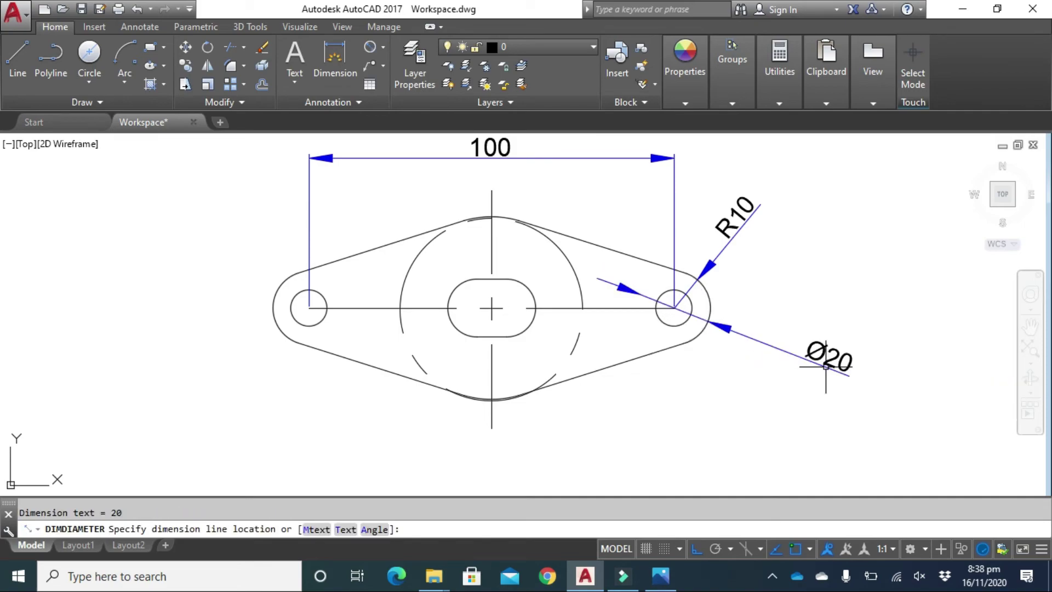
Dimension the large dashed centre circle with a diameter placed outside at its lower right and a radius placed at its upper right.
{"action": "key", "text": "Return"}
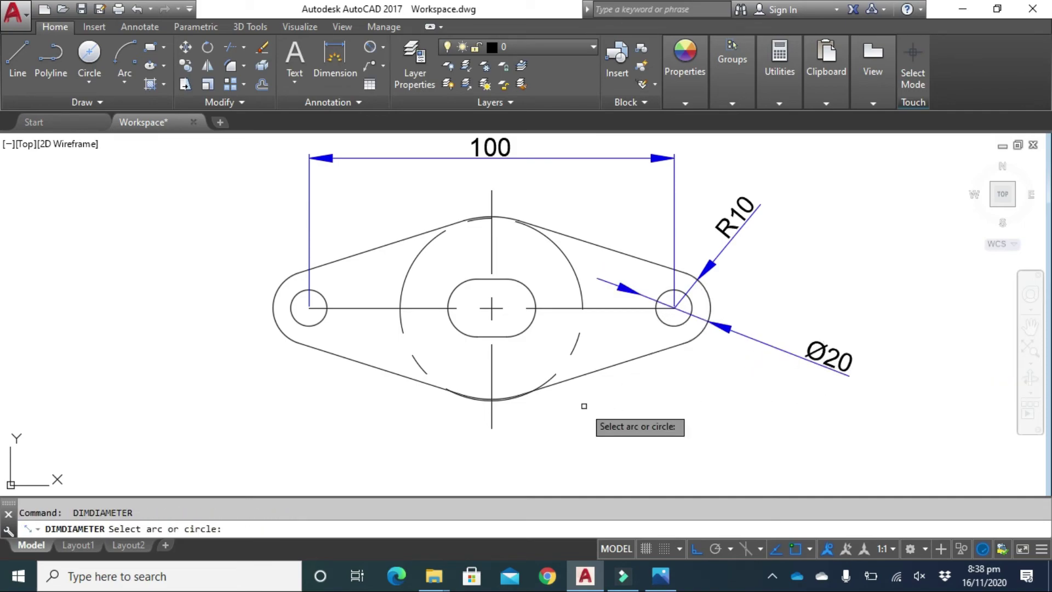
{"action": "left_click", "coordinate": [573, 346]}
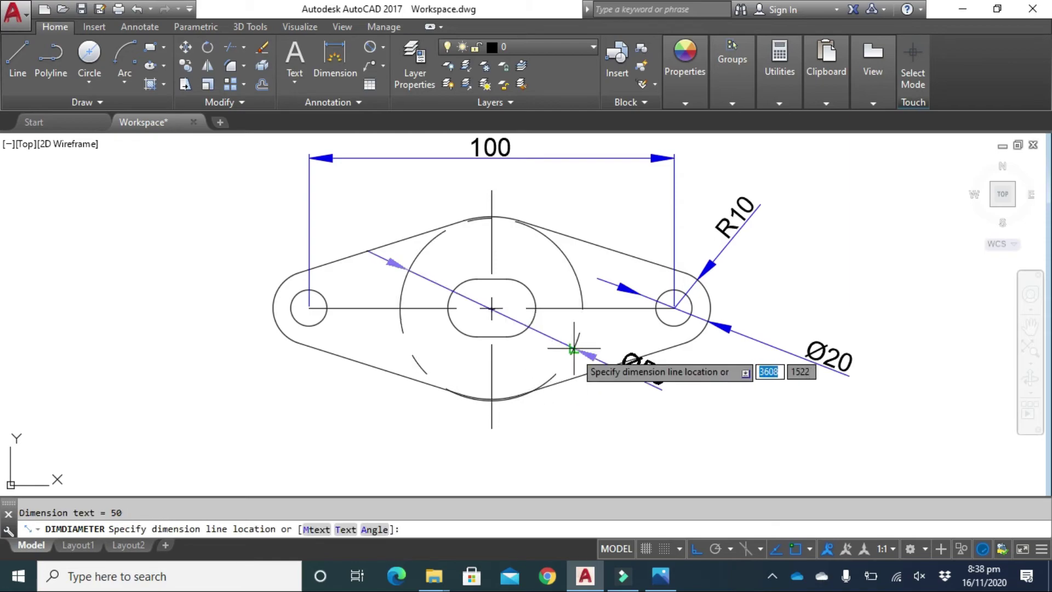
{"action": "left_click", "coordinate": [645, 440]}
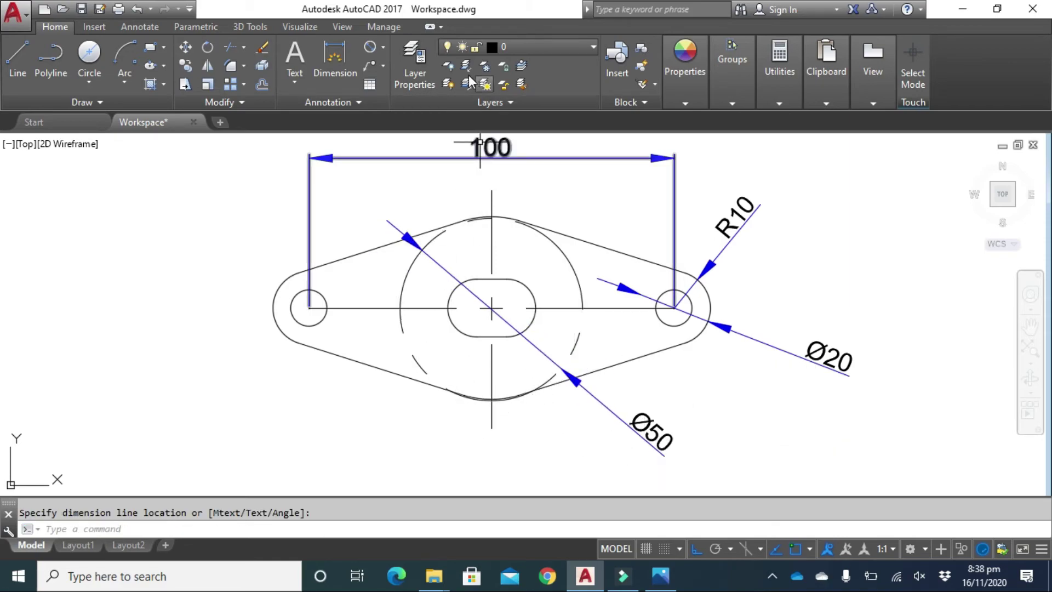
{"action": "left_click", "coordinate": [383, 48]}
{"action": "left_click", "coordinate": [407, 206]}
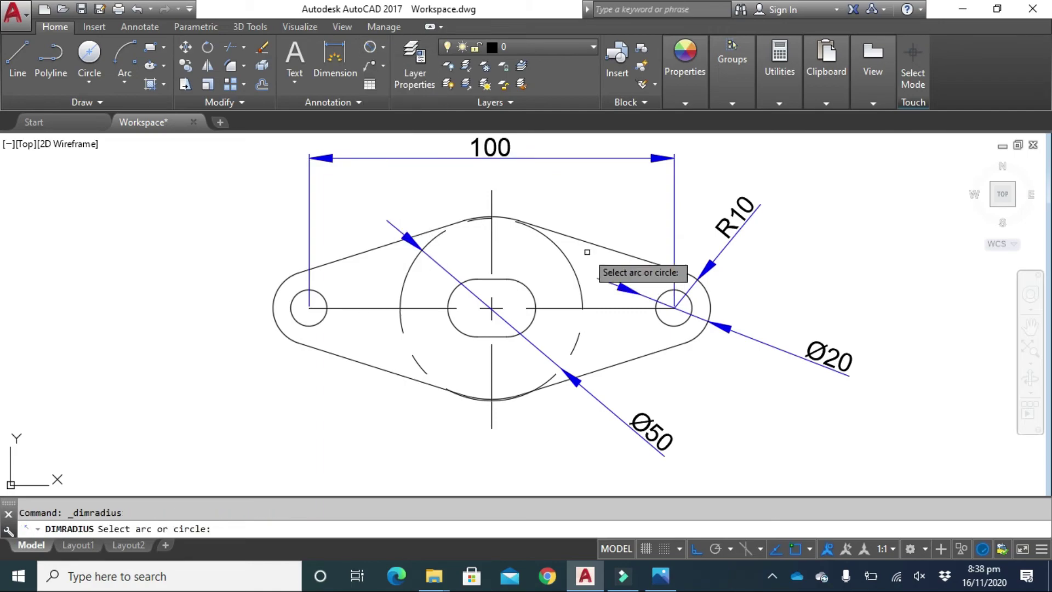
{"action": "left_click", "coordinate": [562, 251]}
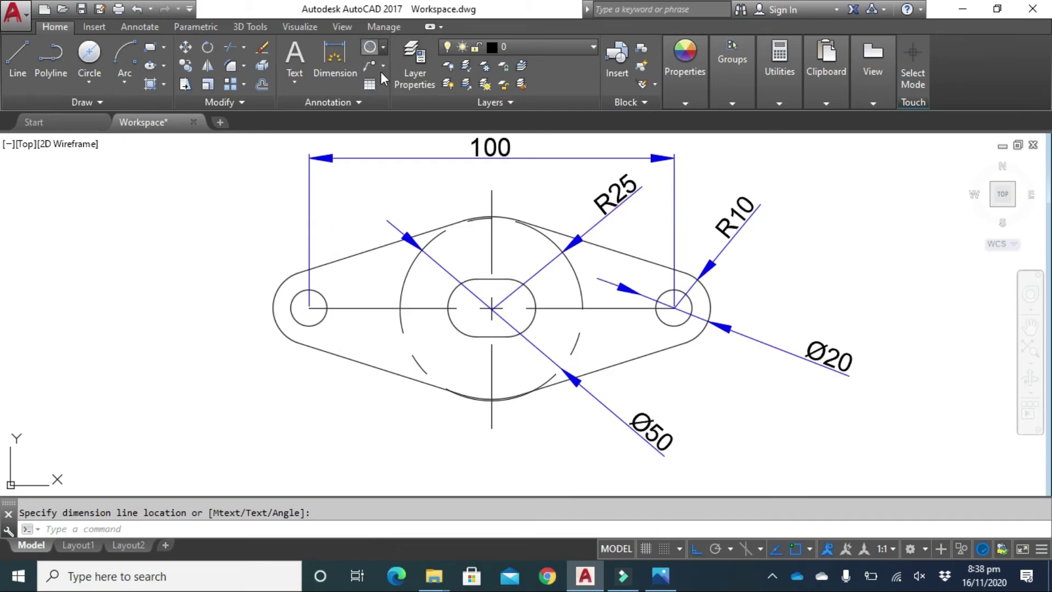
Add a horizontal linear dimension across the central slot's overall width, placed below the gasket.
{"action": "left_click", "coordinate": [383, 48]}
{"action": "left_click", "coordinate": [389, 74]}
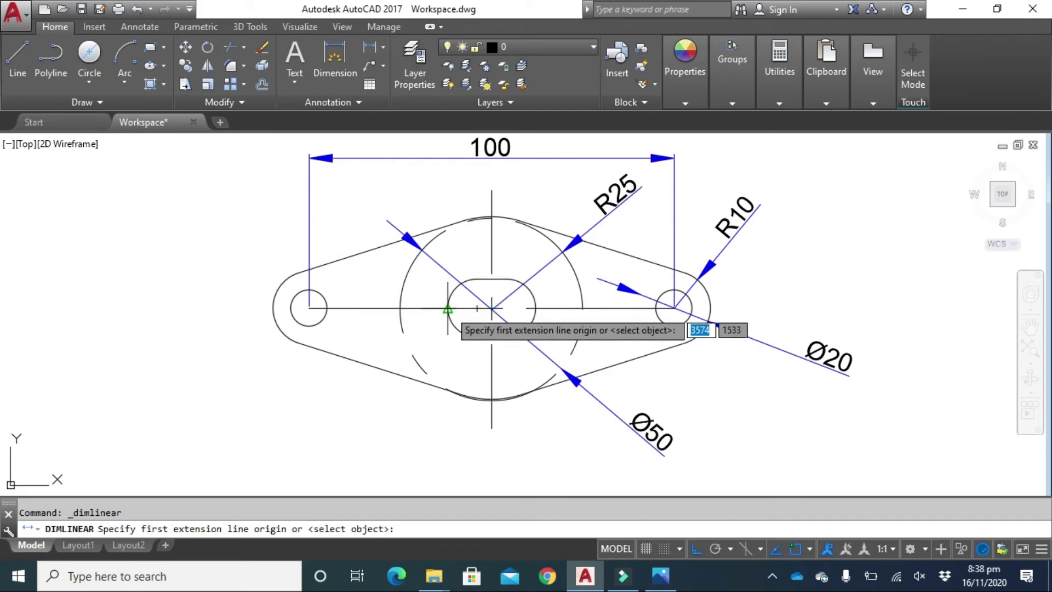
{"action": "left_click", "coordinate": [448, 309]}
{"action": "left_click", "coordinate": [535, 308]}
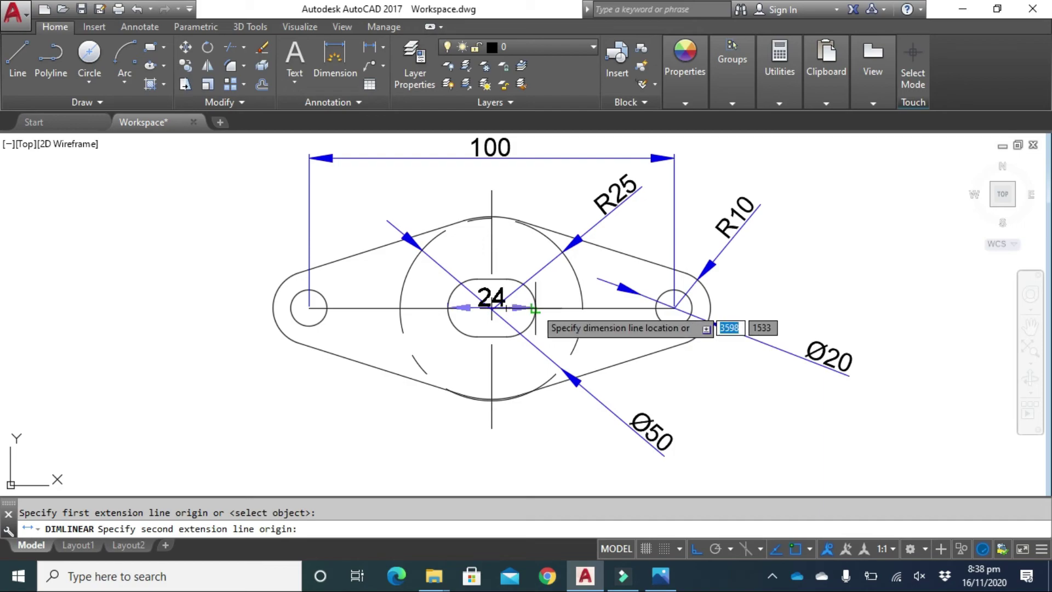
{"action": "left_click", "coordinate": [529, 445]}
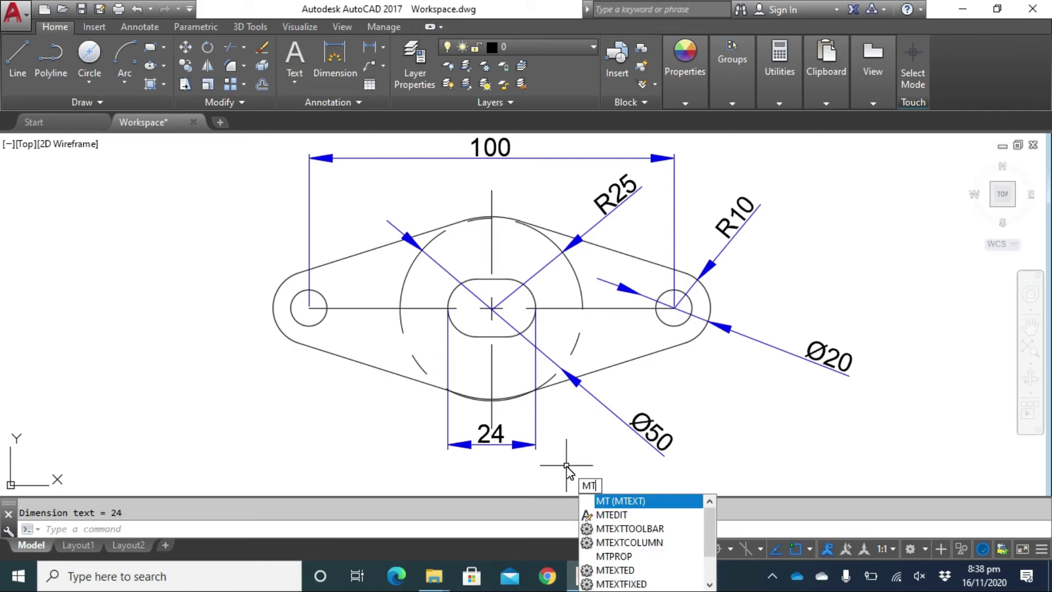
Add multiline text of height 7 reading "Ridge Gasket" on two lines, below and to the left of the gasket.
{"action": "key", "text": "Return"}
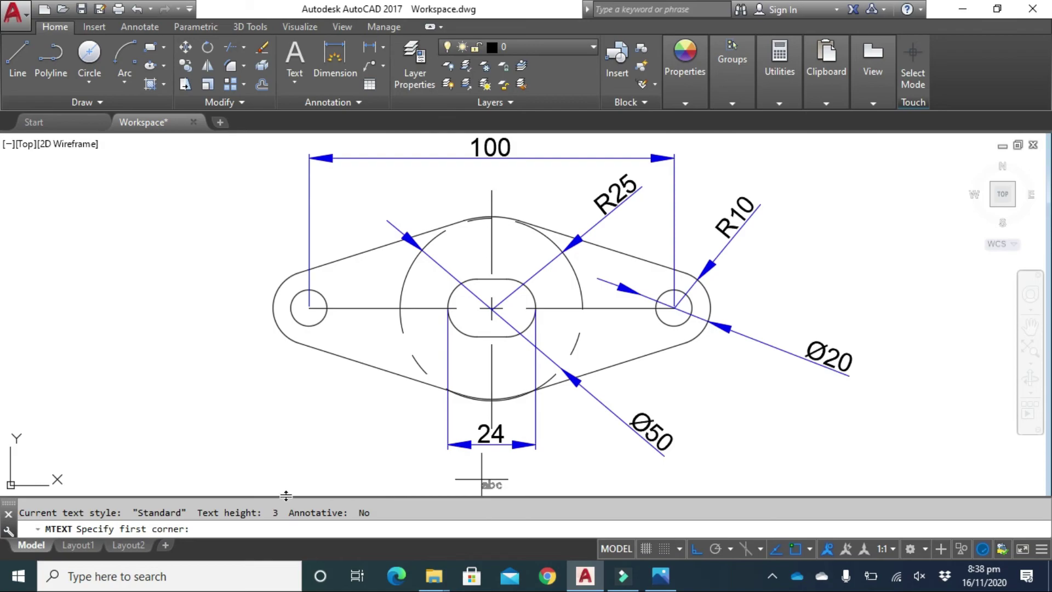
{"action": "left_click", "coordinate": [239, 399]}
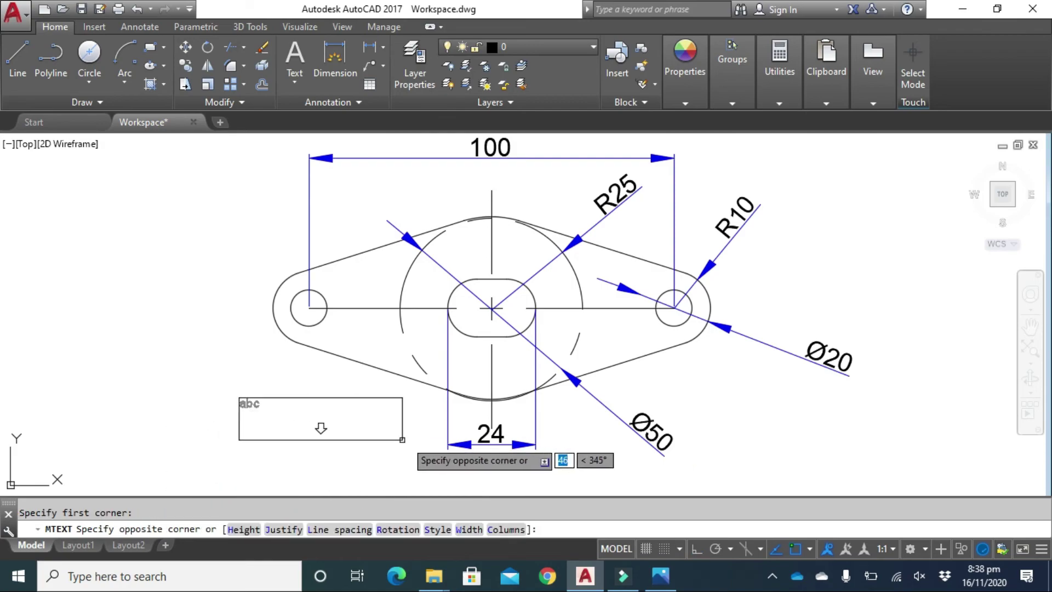
{"action": "left_click", "coordinate": [330, 430]}
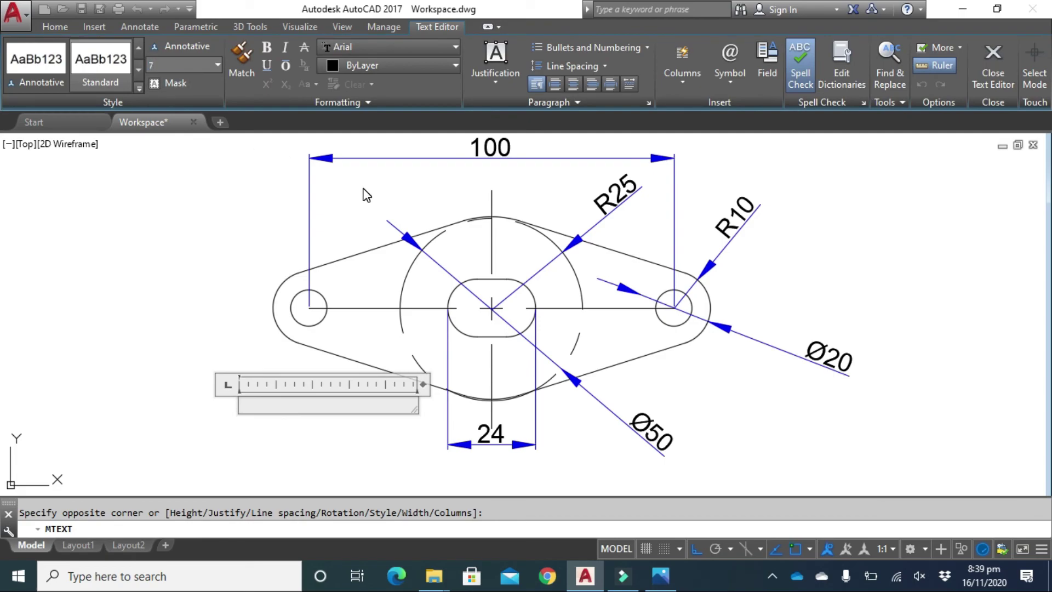
{"action": "key", "text": "Return"}
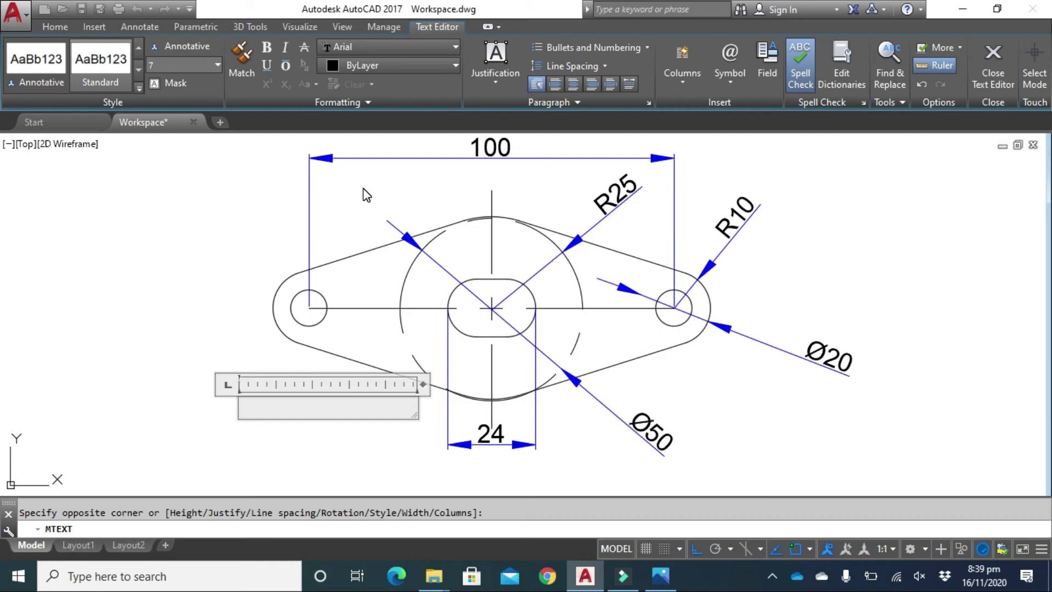
{"action": "type", "text": "Gasket"}
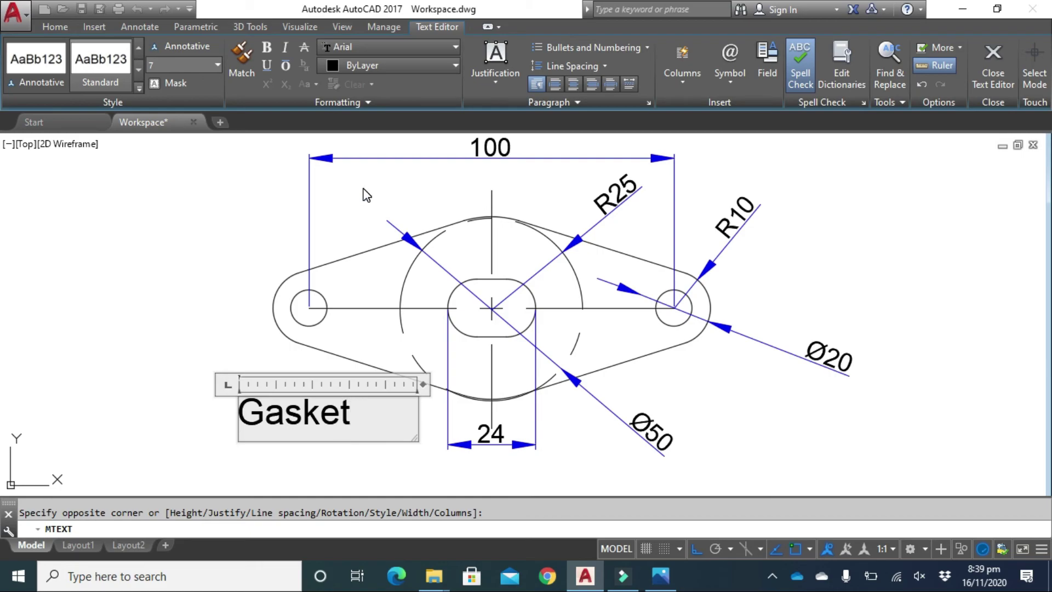
{"action": "type", "text": "R"}
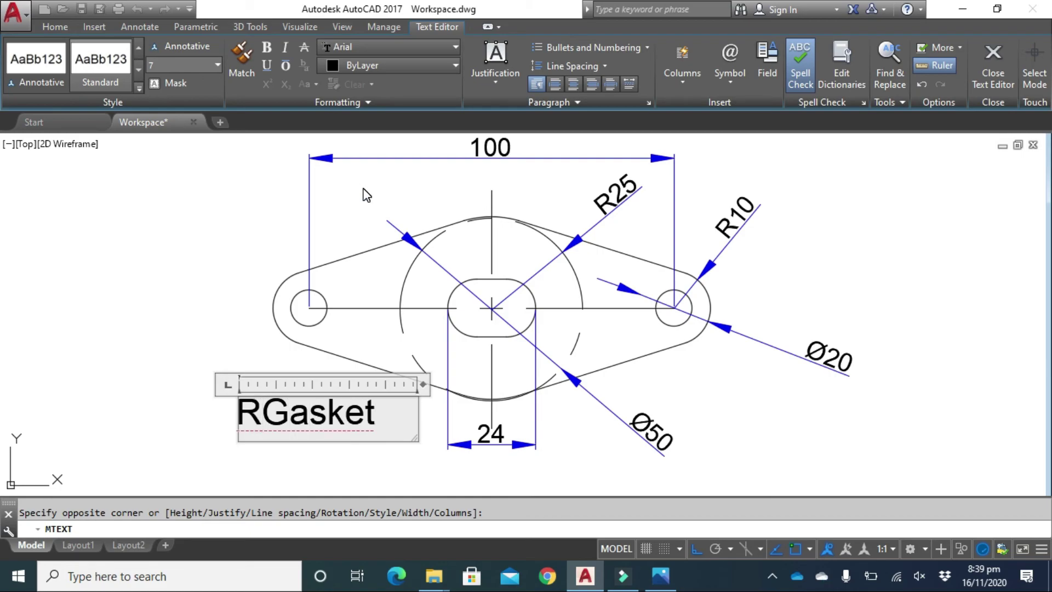
{"action": "type", "text": "dge"}
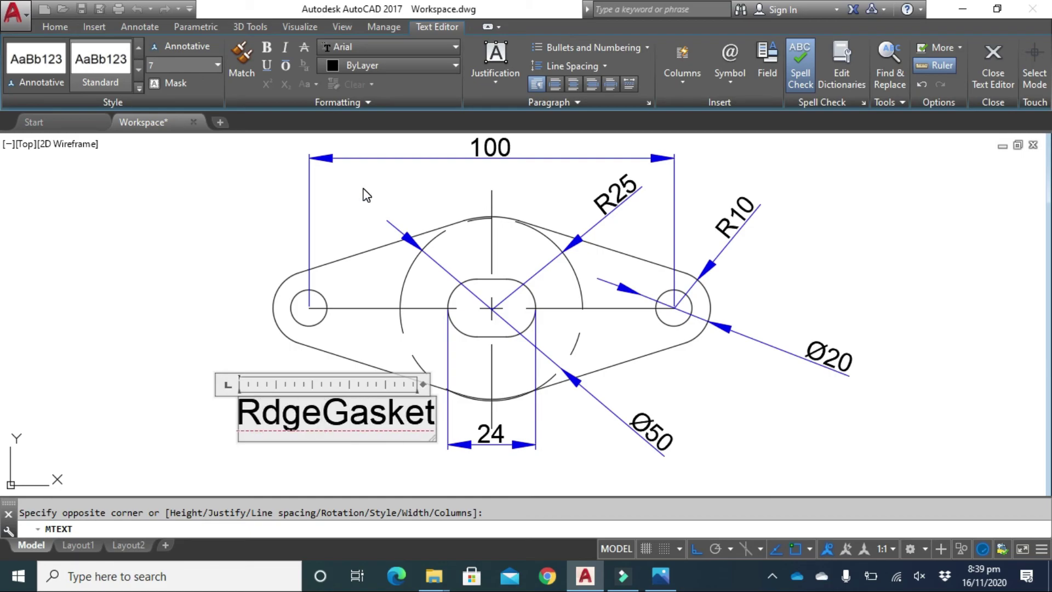
{"action": "key", "text": "Return"}
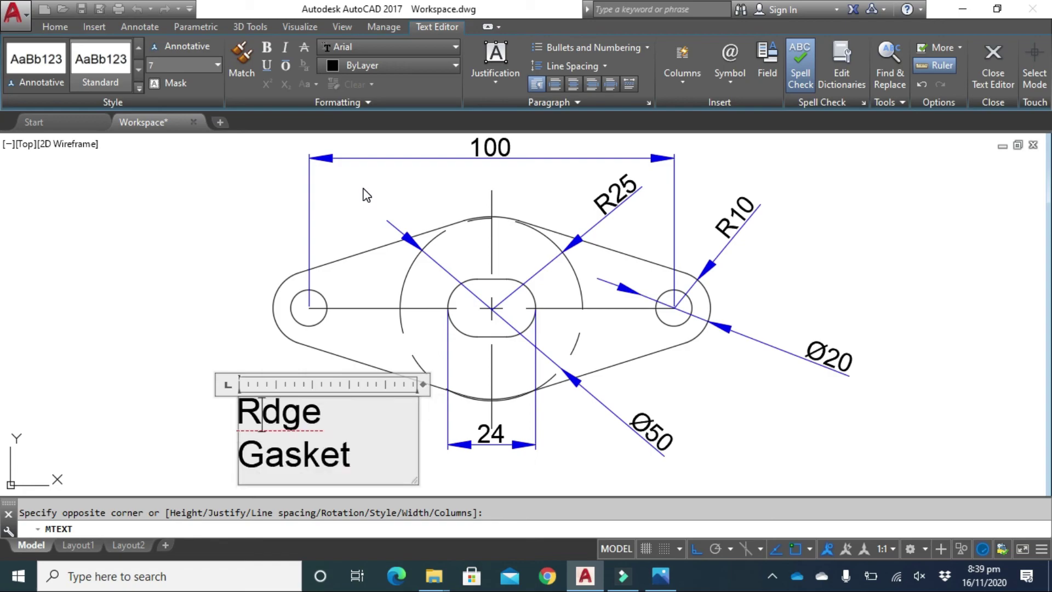
{"action": "type", "text": "i"}
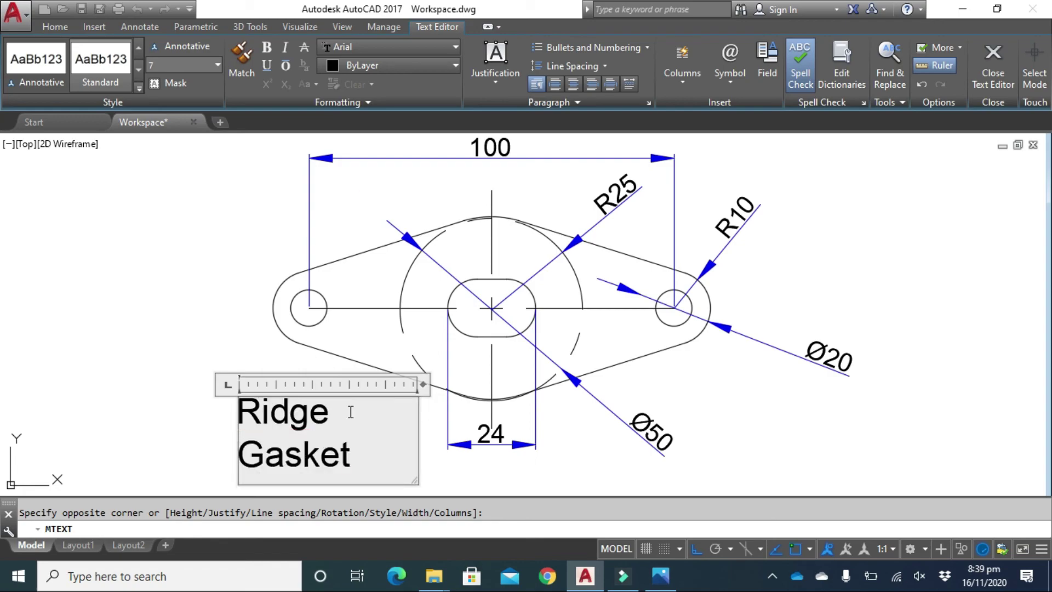
{"action": "left_click", "coordinate": [494, 486]}
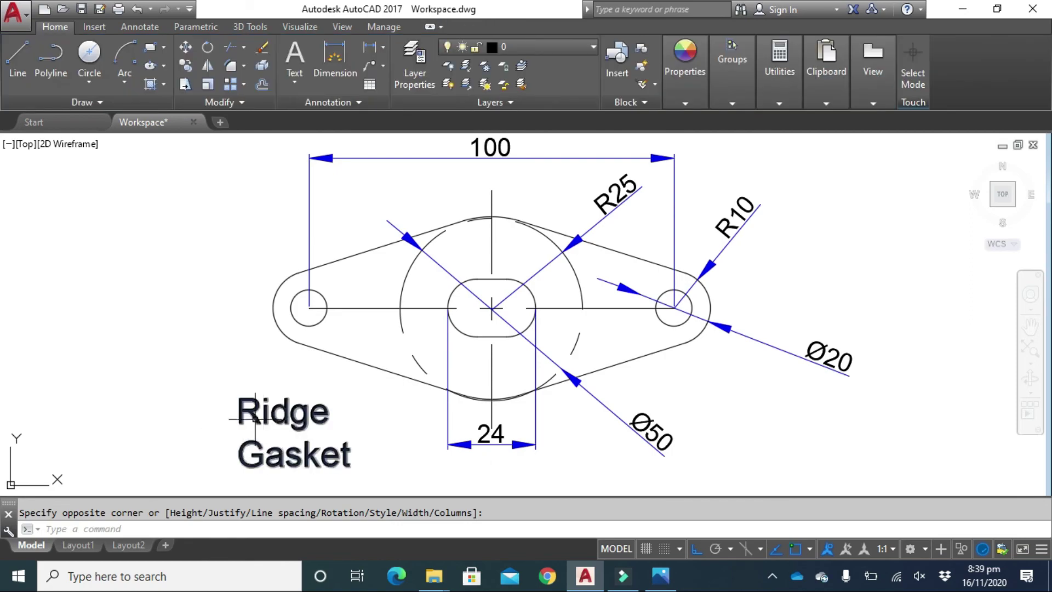
Move the "Ridge Gasket" text slightly downwards, away from the gasket outline, and deselect it.
{"action": "left_click", "coordinate": [239, 397]}
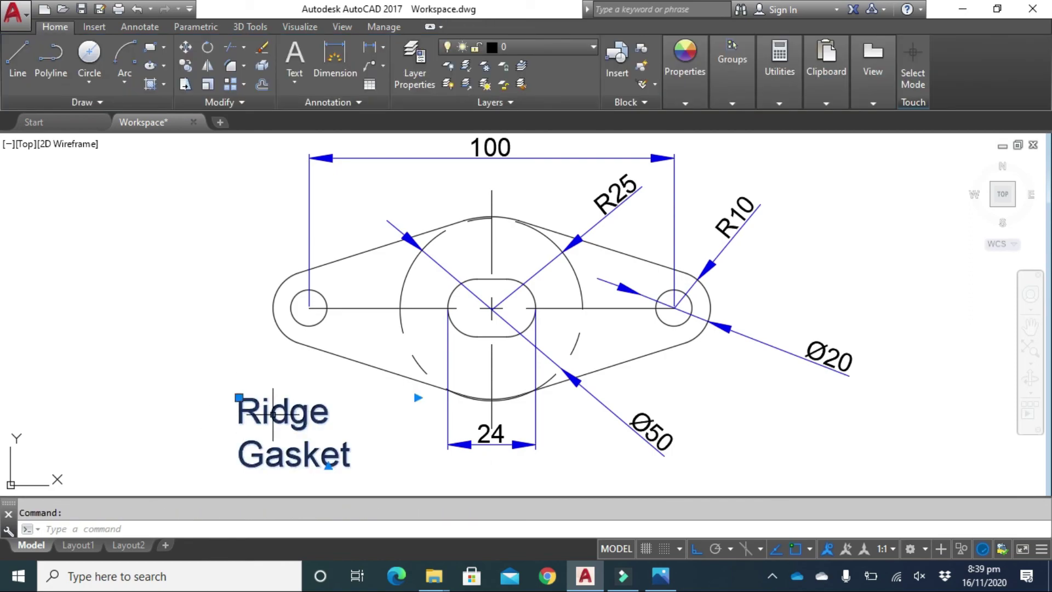
{"action": "left_click", "coordinate": [240, 397]}
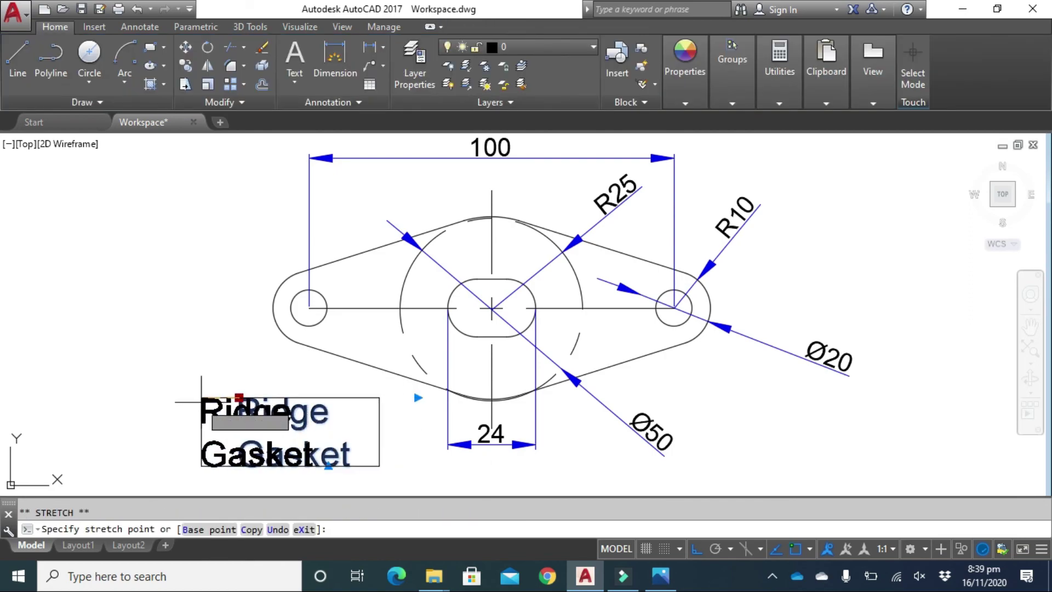
{"action": "left_click", "coordinate": [233, 412]}
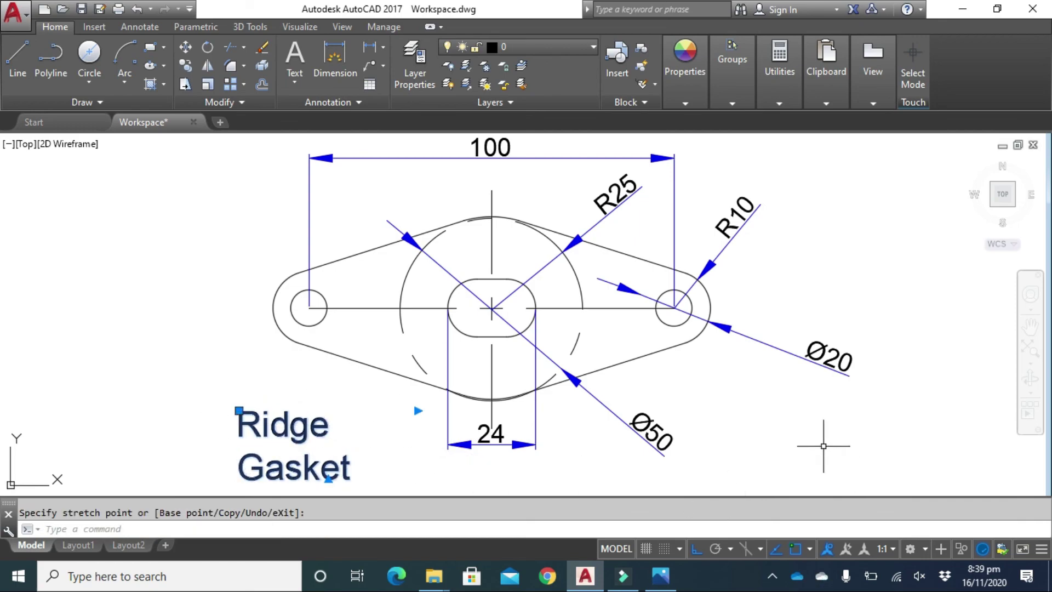
{"action": "key", "text": "Escape"}
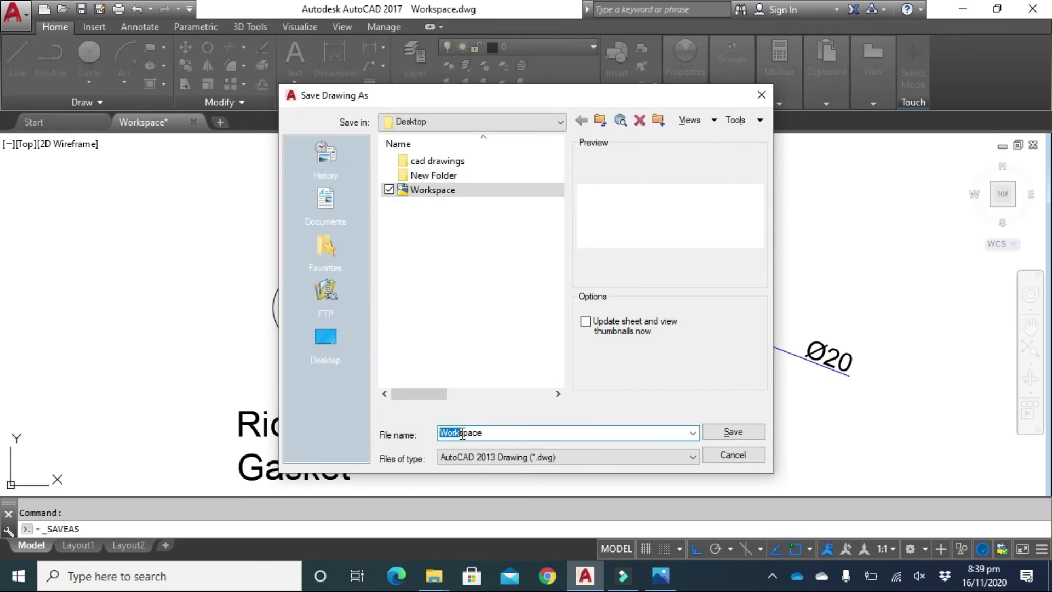
Save the drawing to the Desktop under the file name "ridge gasket".
{"action": "type", "text": "ridge gasket"}
{"action": "left_click", "coordinate": [730, 432]}
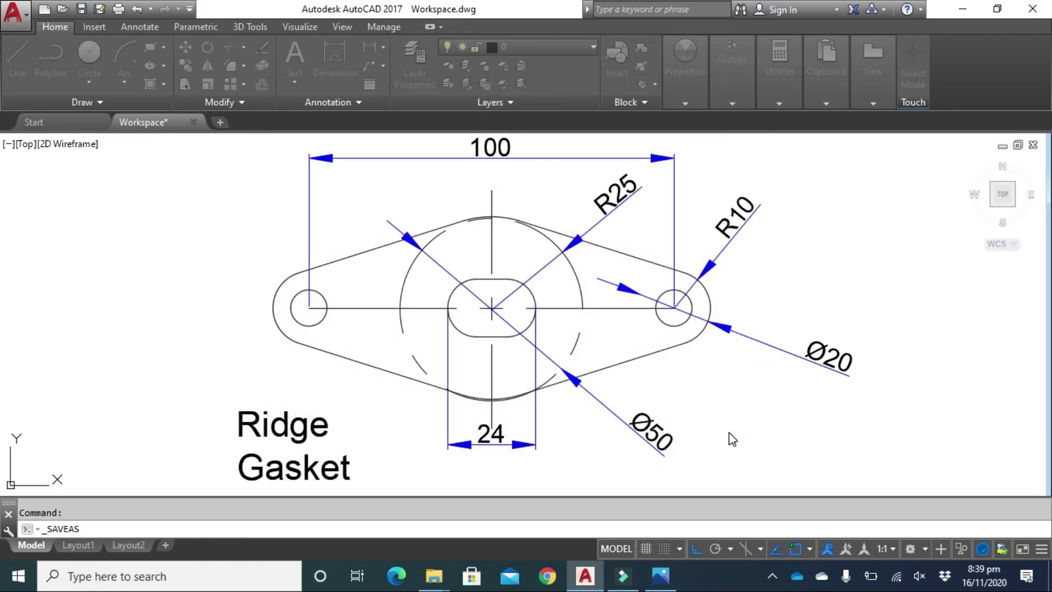